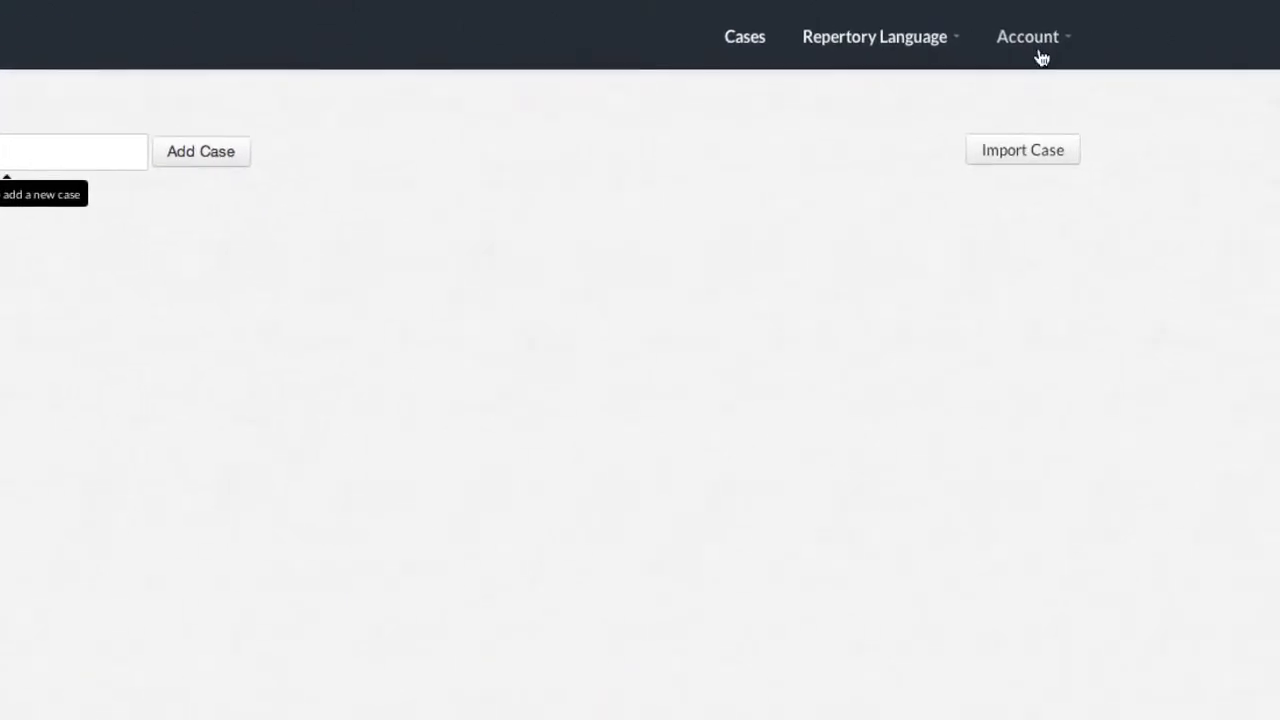
Open the account profile page and review its personal info, billing, password and e-mail settings
left_click(1038, 50)
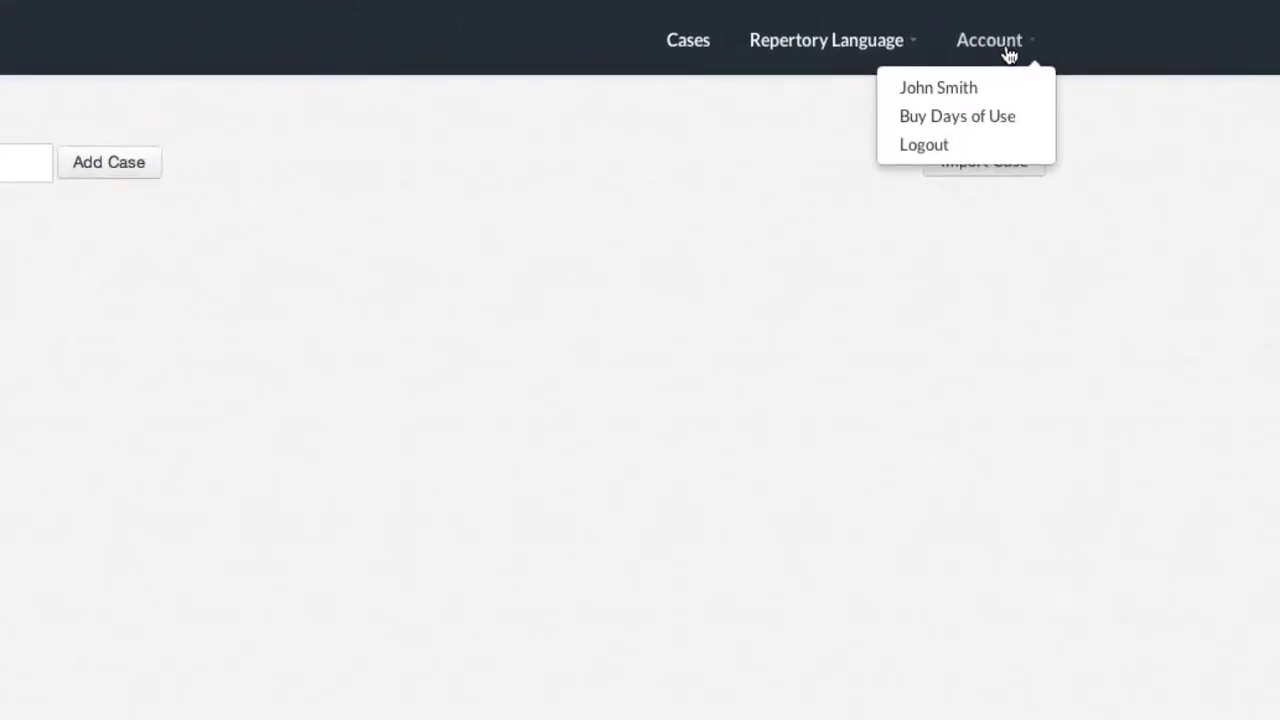
left_click(819, 44)
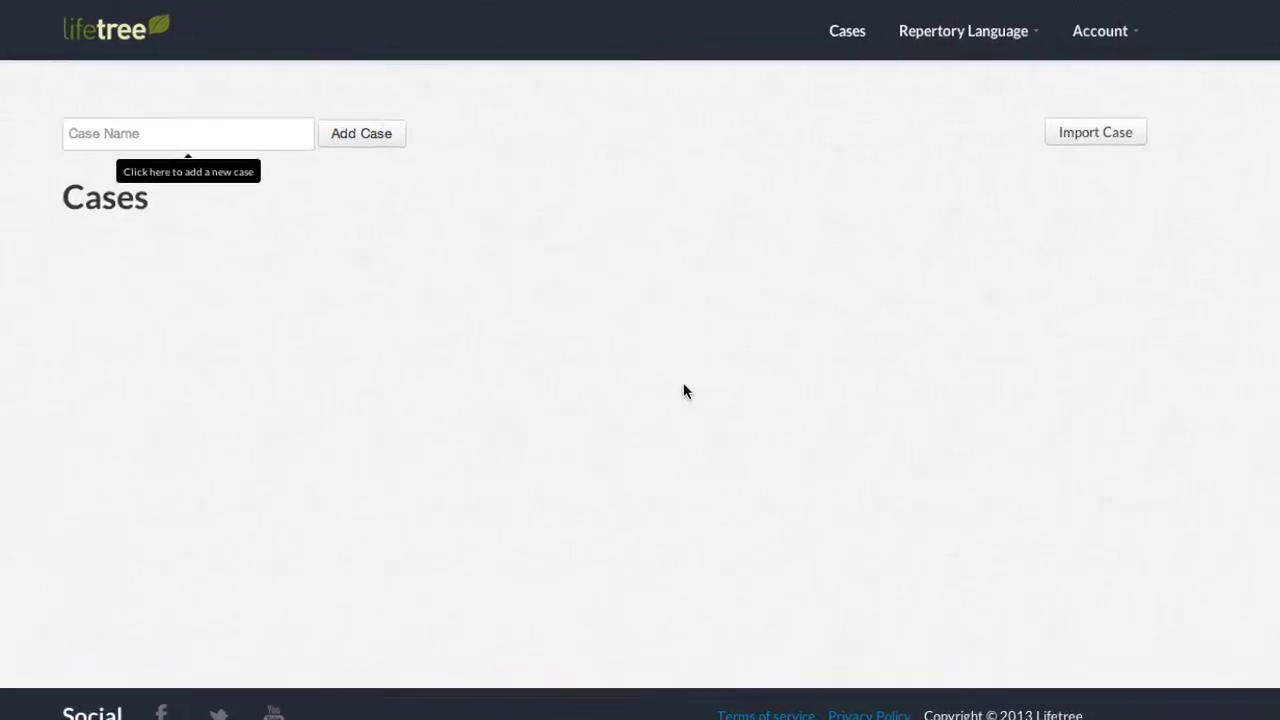
left_click(1112, 45)
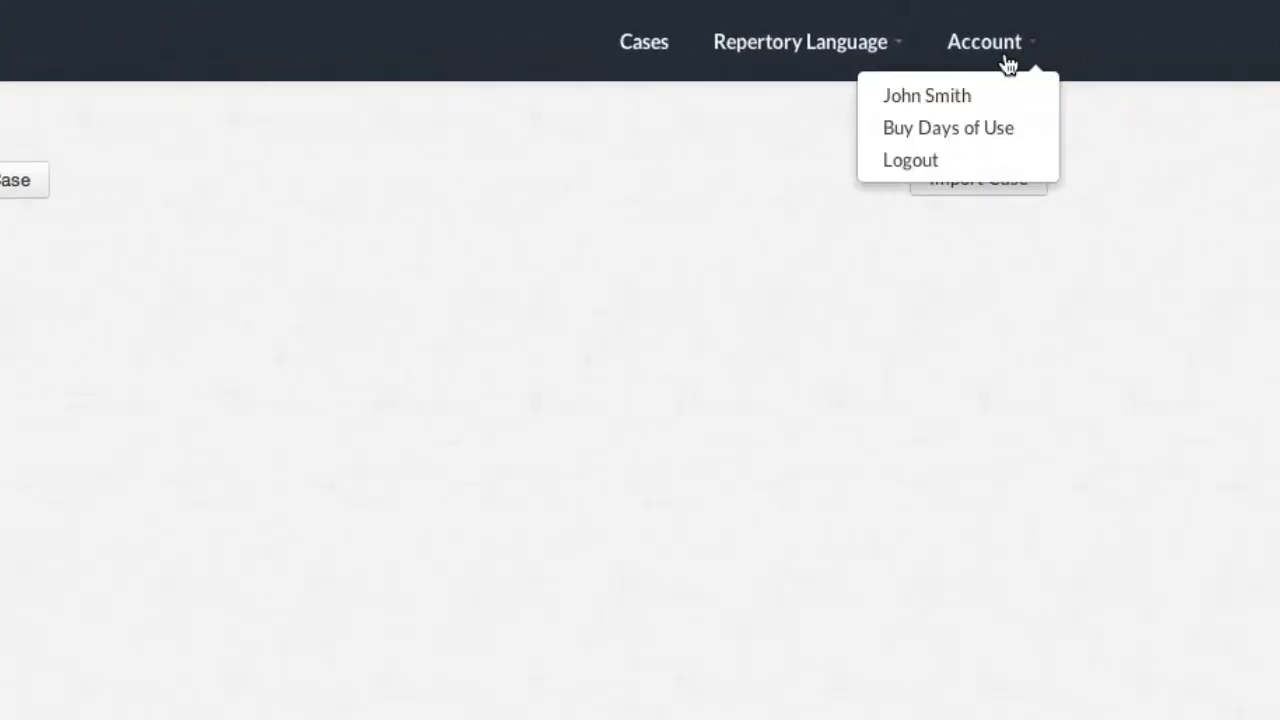
left_click(935, 98)
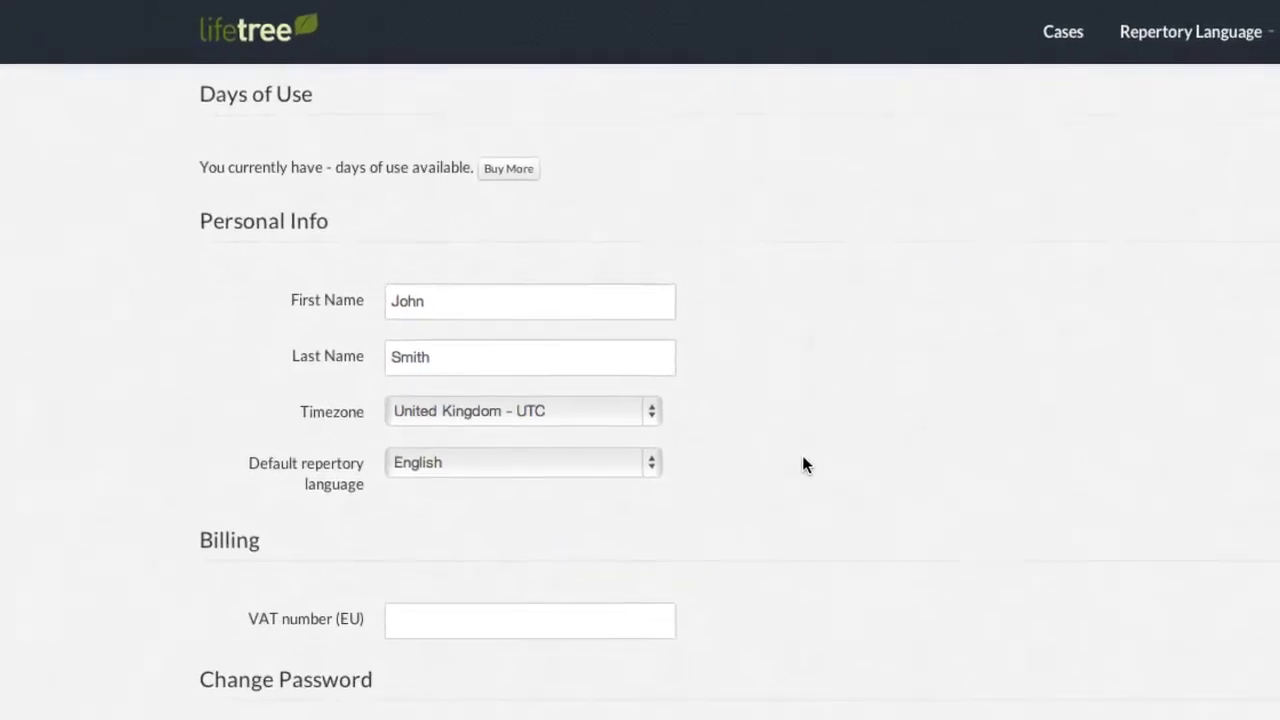
scroll(801, 453, "down", 5)
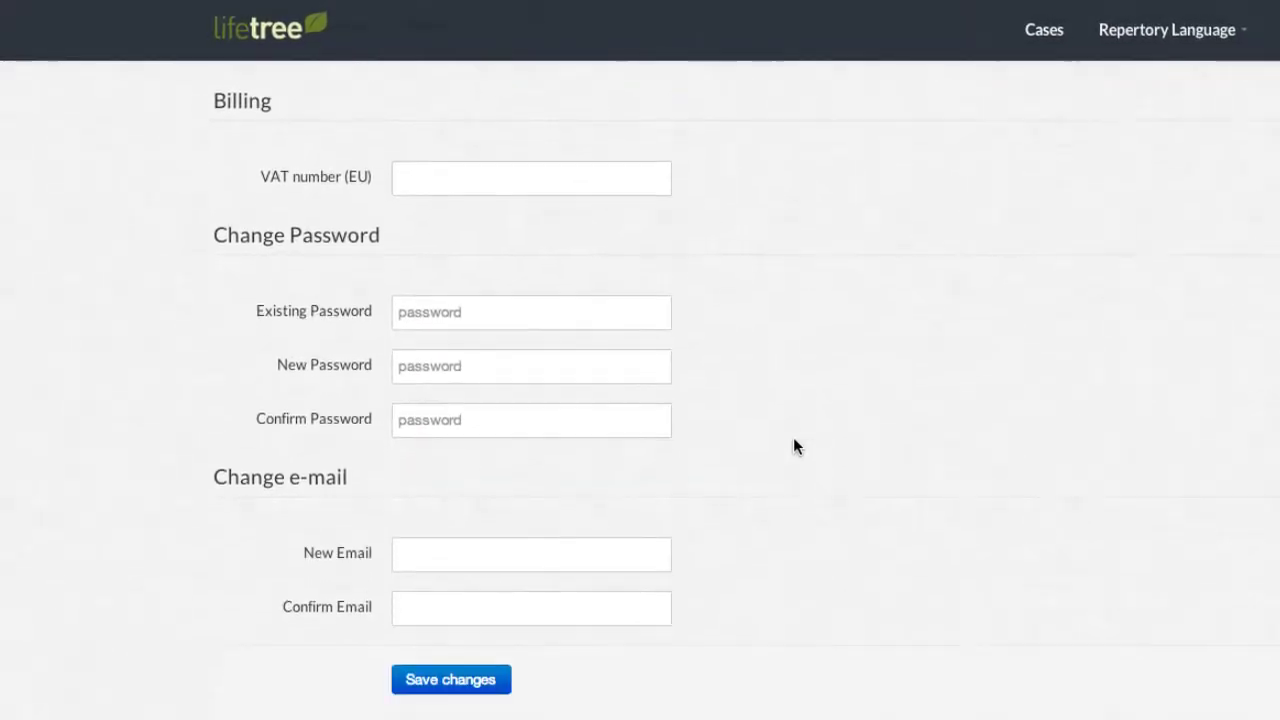
scroll(795, 446, "down", 1)
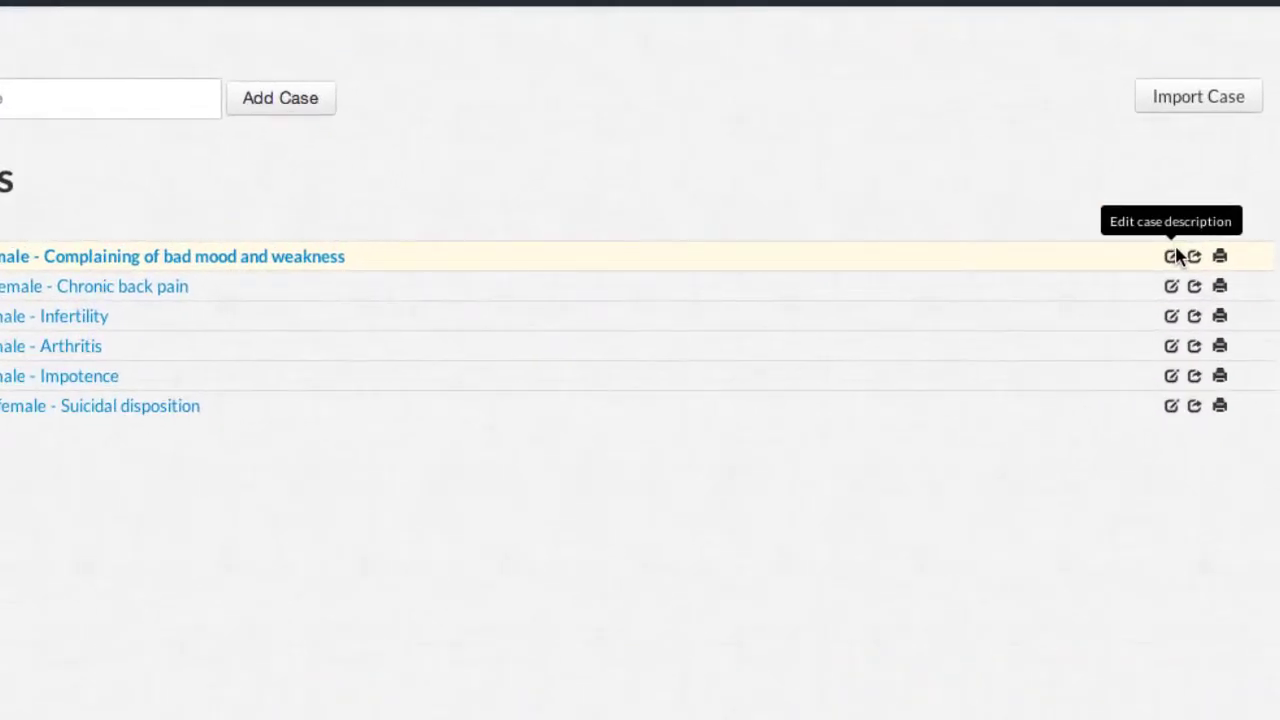
View the description of the 74yo male case without saving changes, and open its April 16, 2013 visit
left_click(1174, 255)
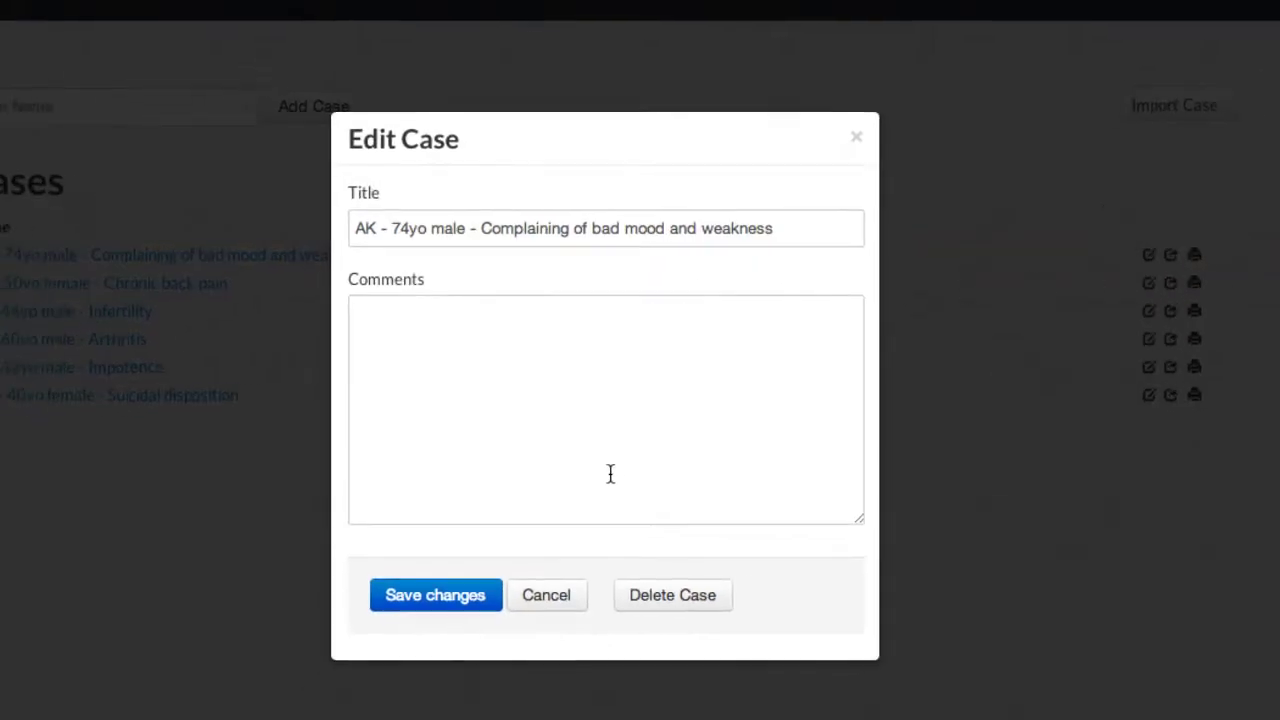
left_click(547, 600)
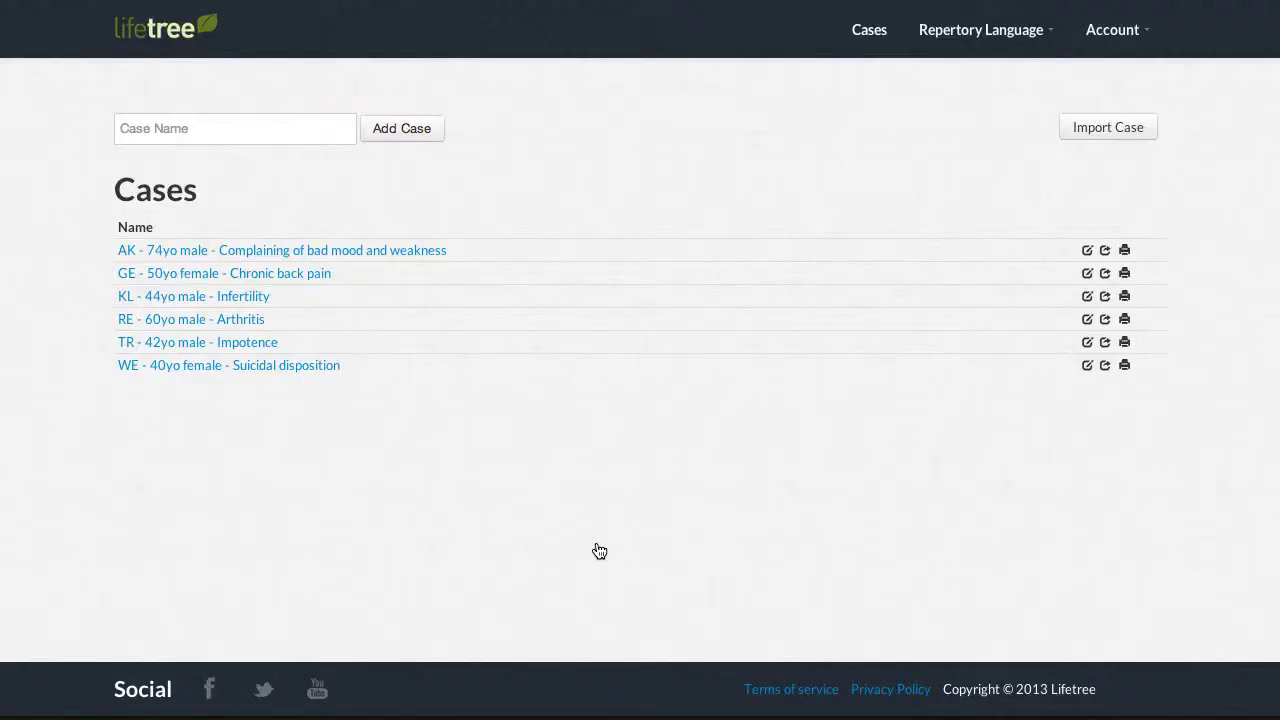
left_click(378, 252)
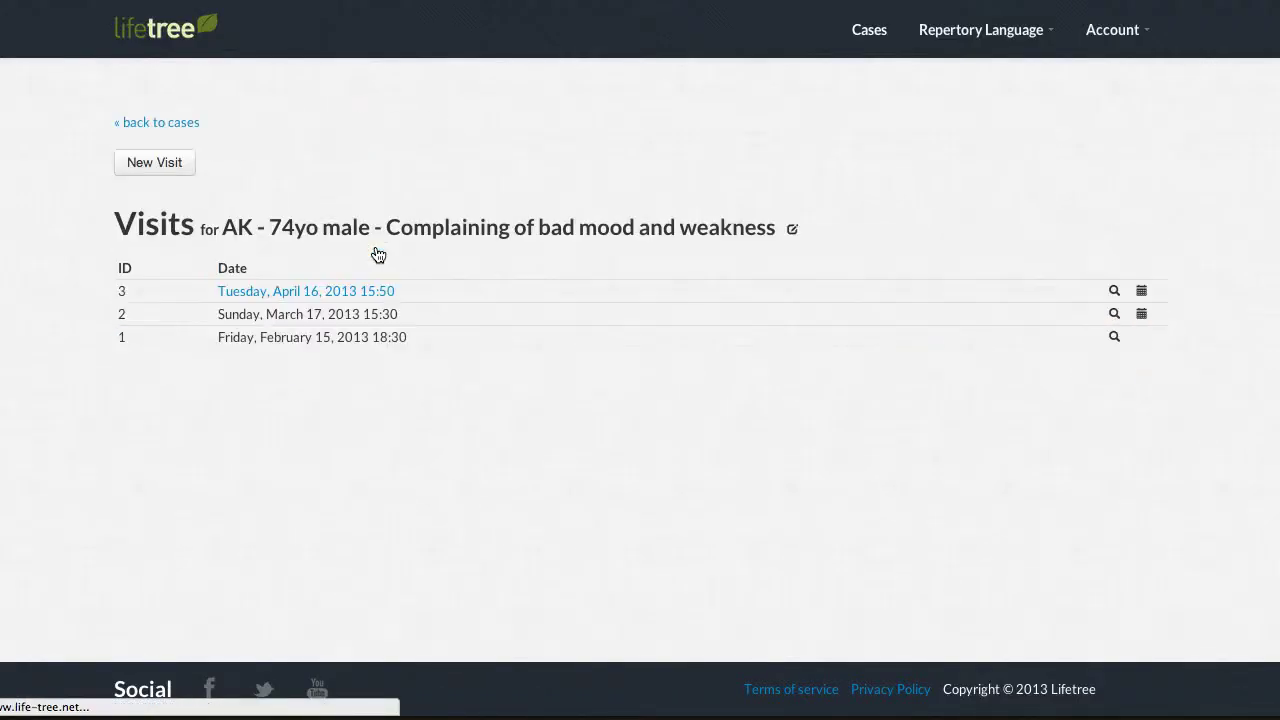
left_click(380, 292)
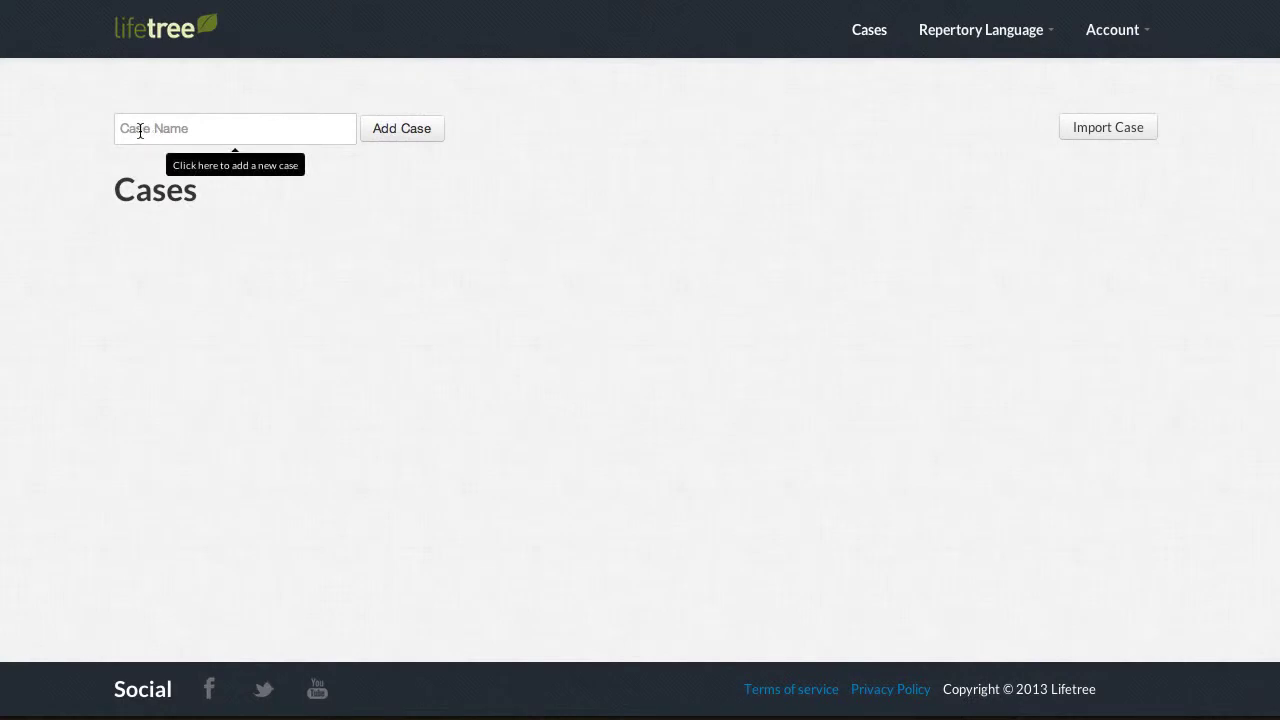
Add a new case named "AK - 74yo male - Complaining of bad mood and weakness"
left_click(140, 130)
type("AK -")
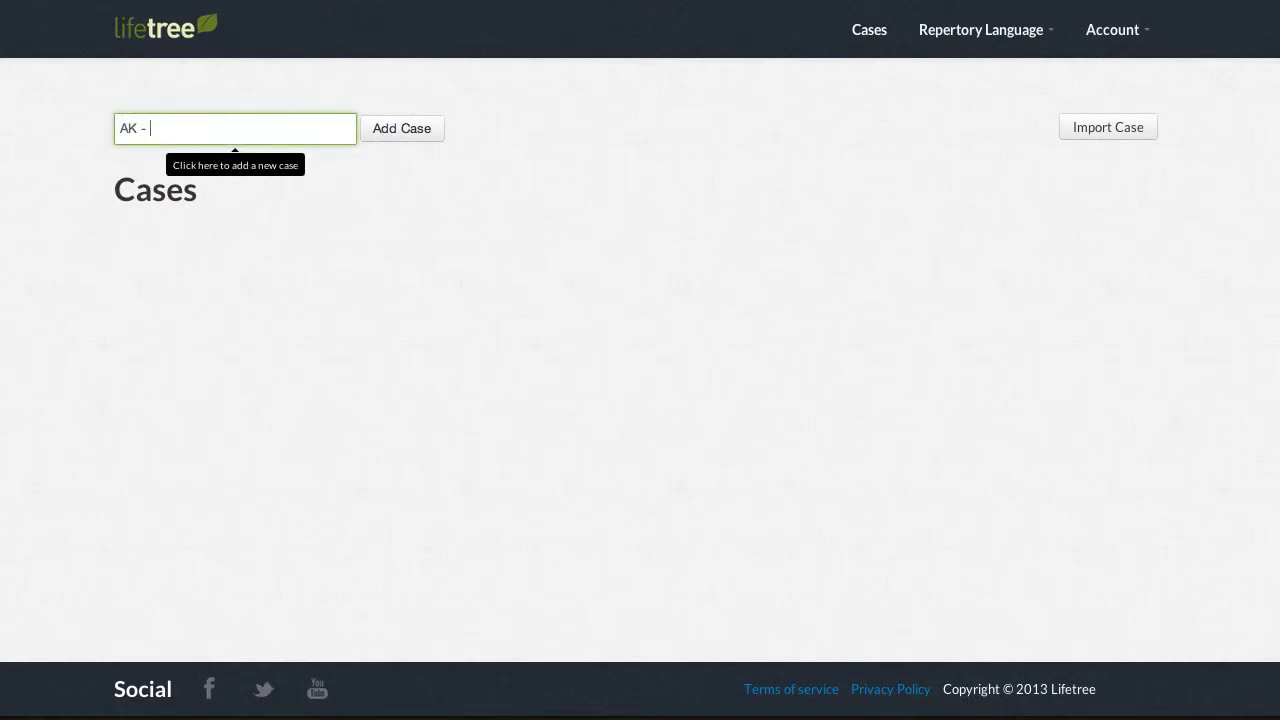
type(" 74")
type("y")
type("o male")
type(" - Complain")
type("ing of ")
type("bad moo")
type("d and we")
type("akness")
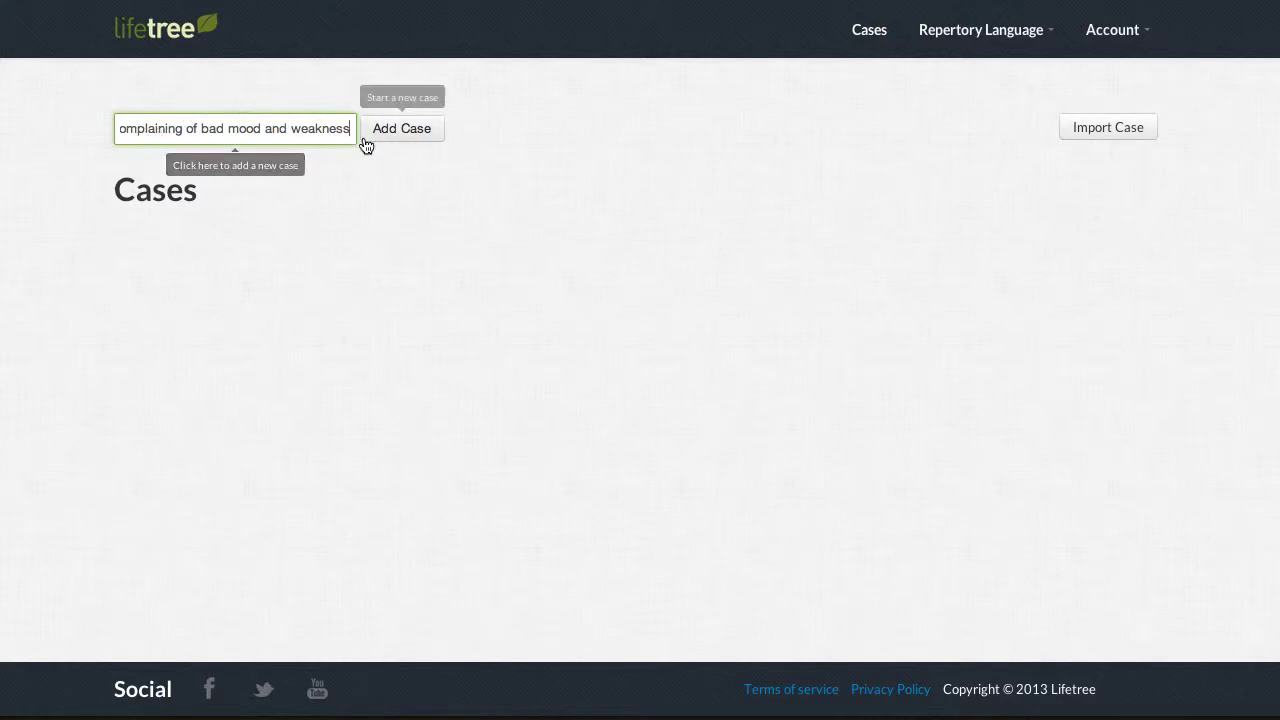
left_click(401, 131)
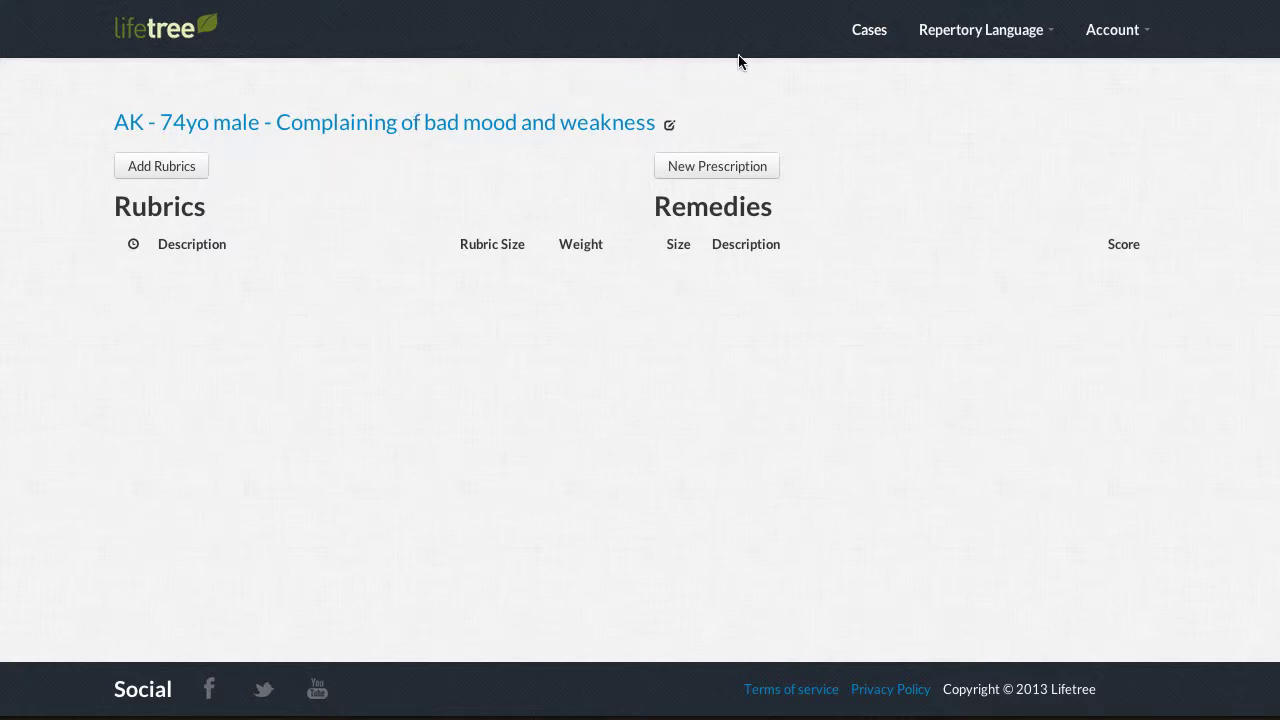
From the case list, edit the new case's description and enter the comment "Referred by" followed by the doctor's name
left_click(870, 36)
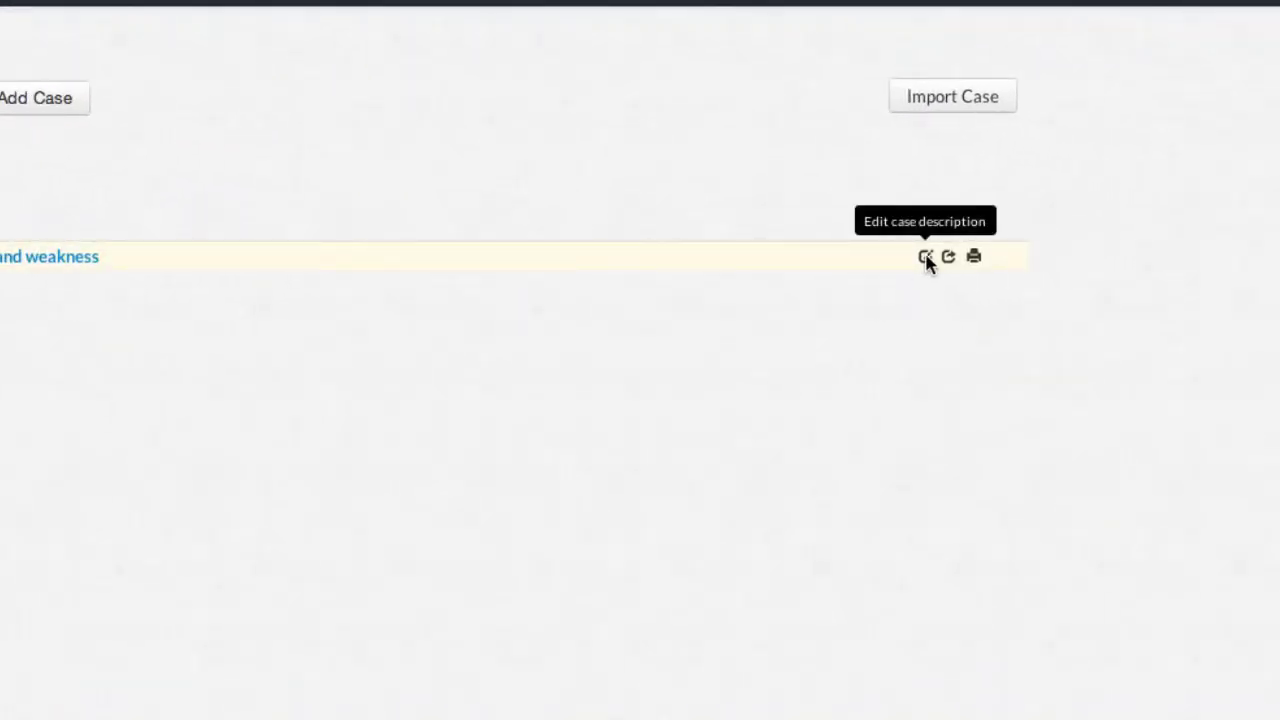
left_click(1093, 258)
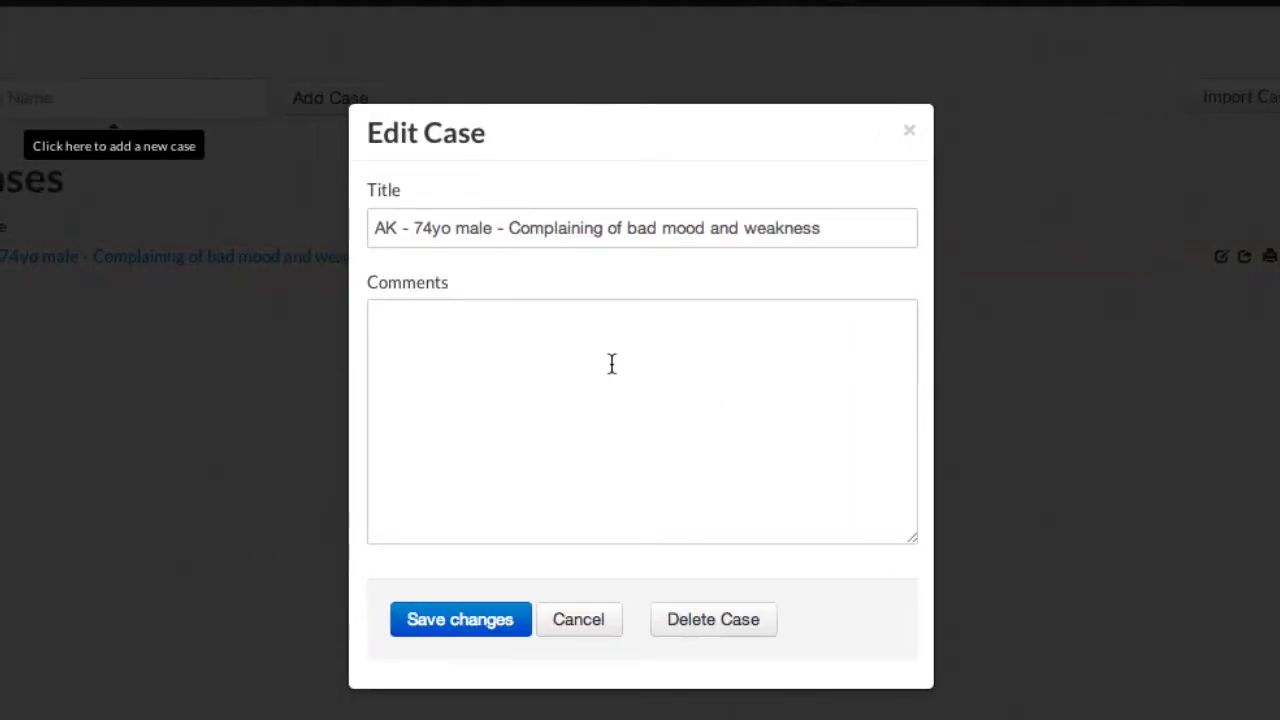
left_click(611, 363)
type("Referred by ")
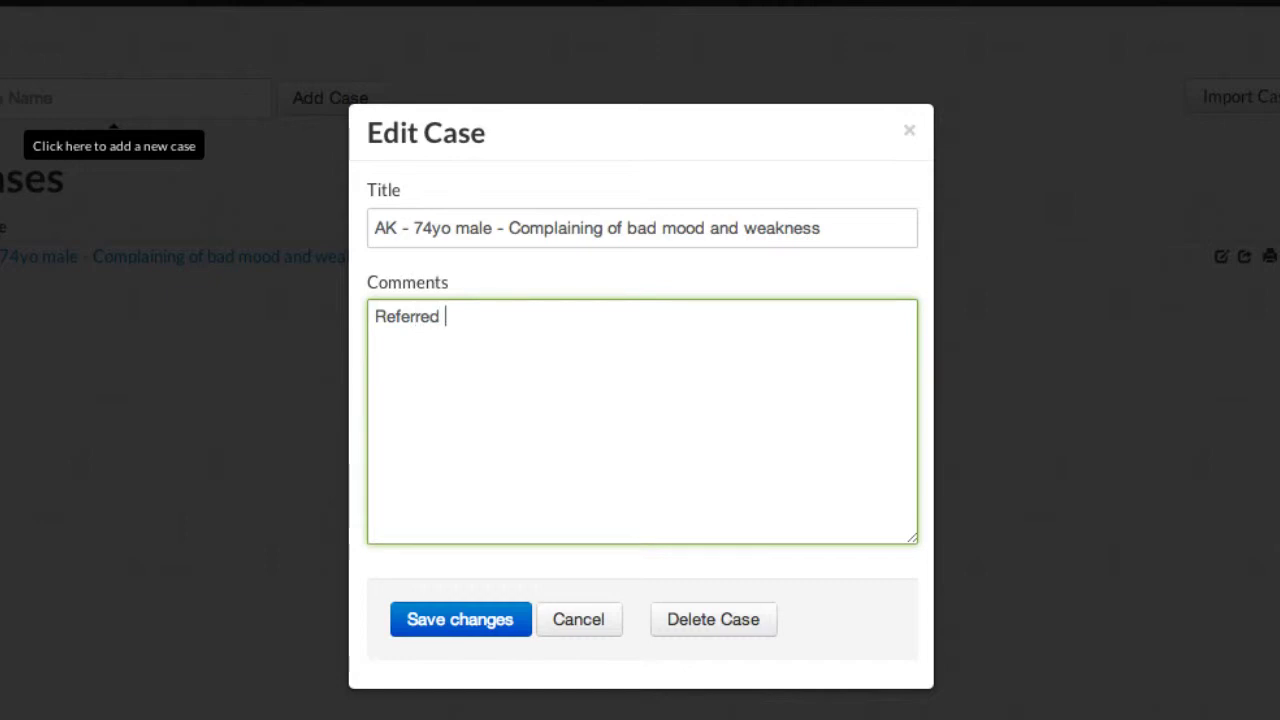
type("Dr. W")
type("iams")
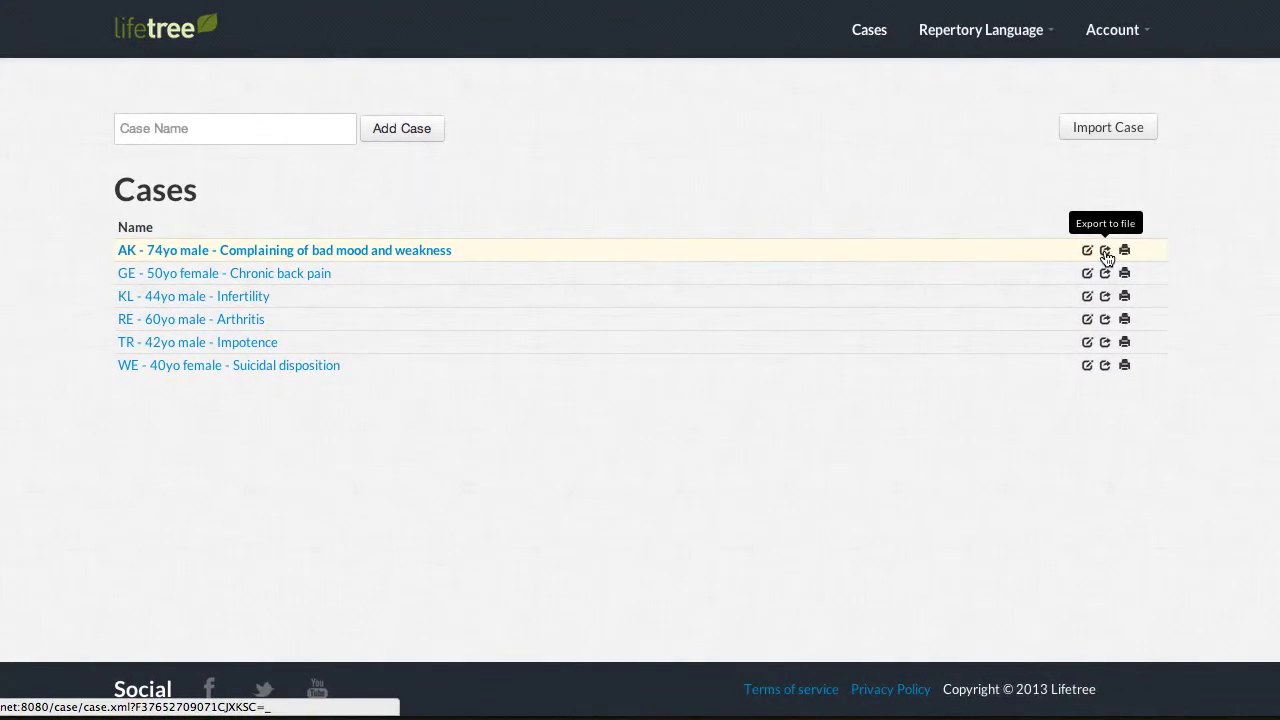
Export the AK case to a file, and import "JJ - 45yo female - Recurring back pain.xml" from the My Cases folder
left_click(1106, 252)
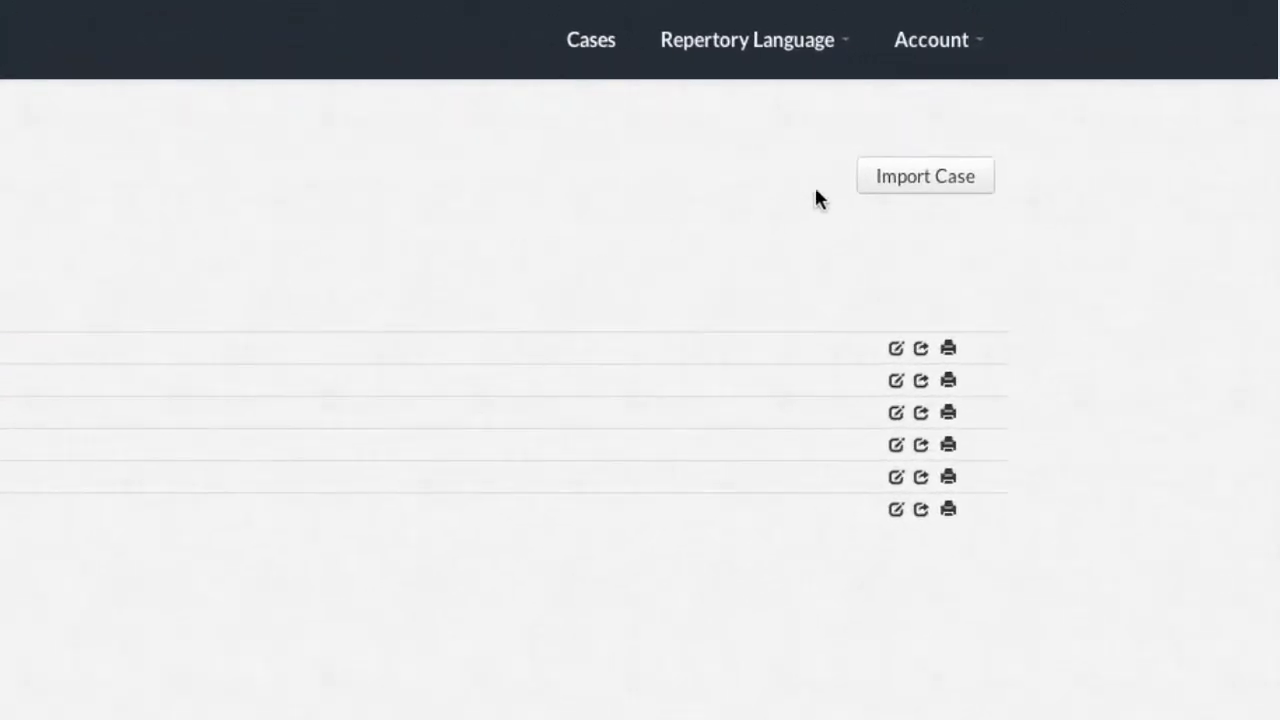
left_click(920, 178)
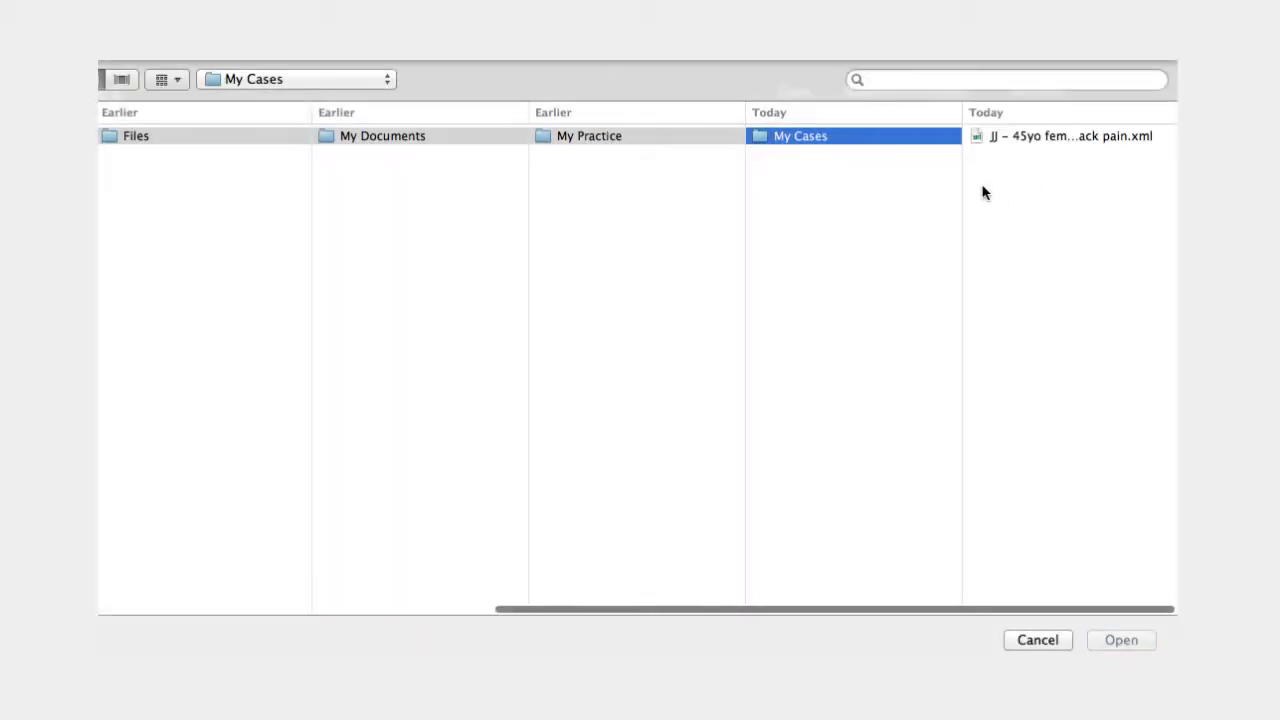
left_click(1040, 136)
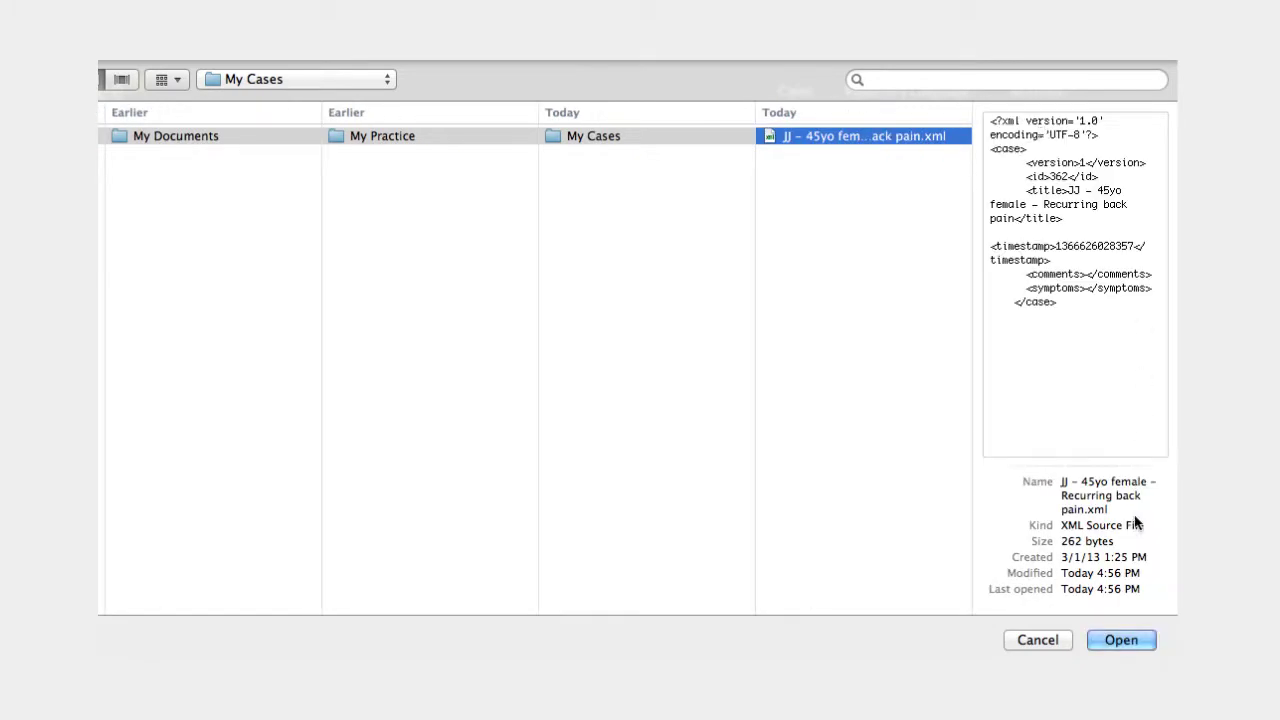
left_click(1119, 640)
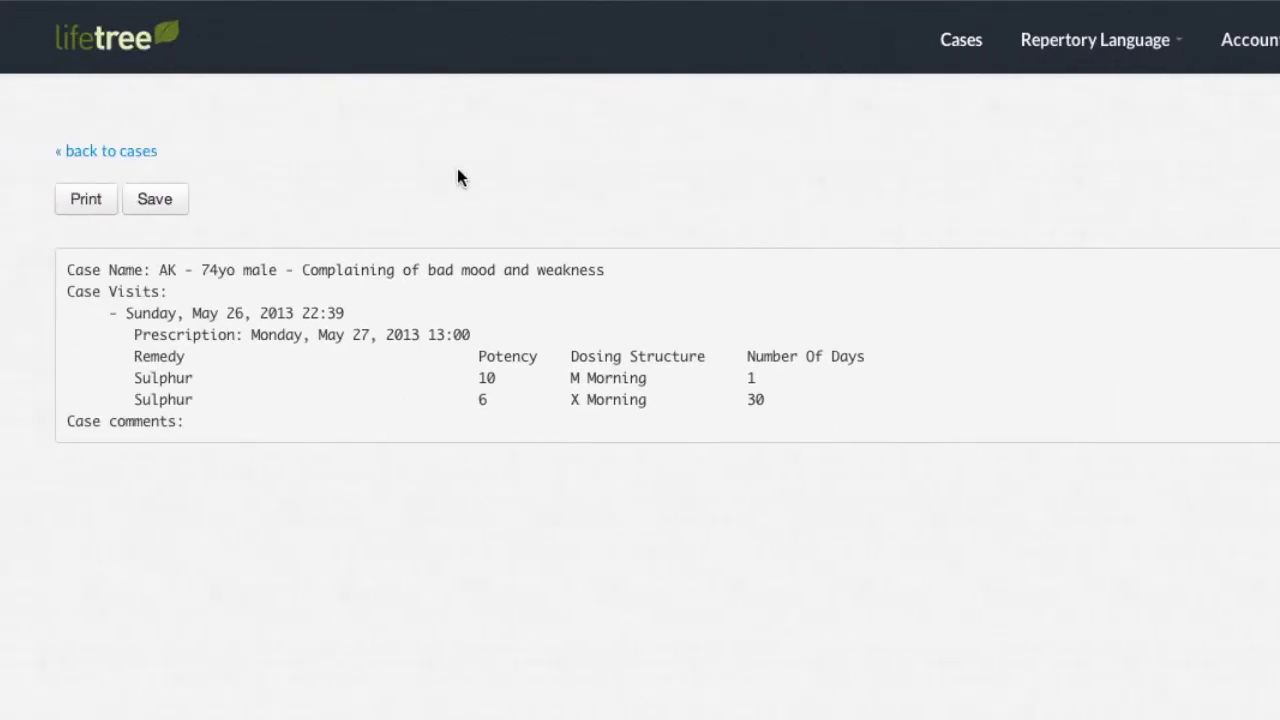
Return to the case list and open the AK case's visit of April 16, 2013 for review
left_click(96, 151)
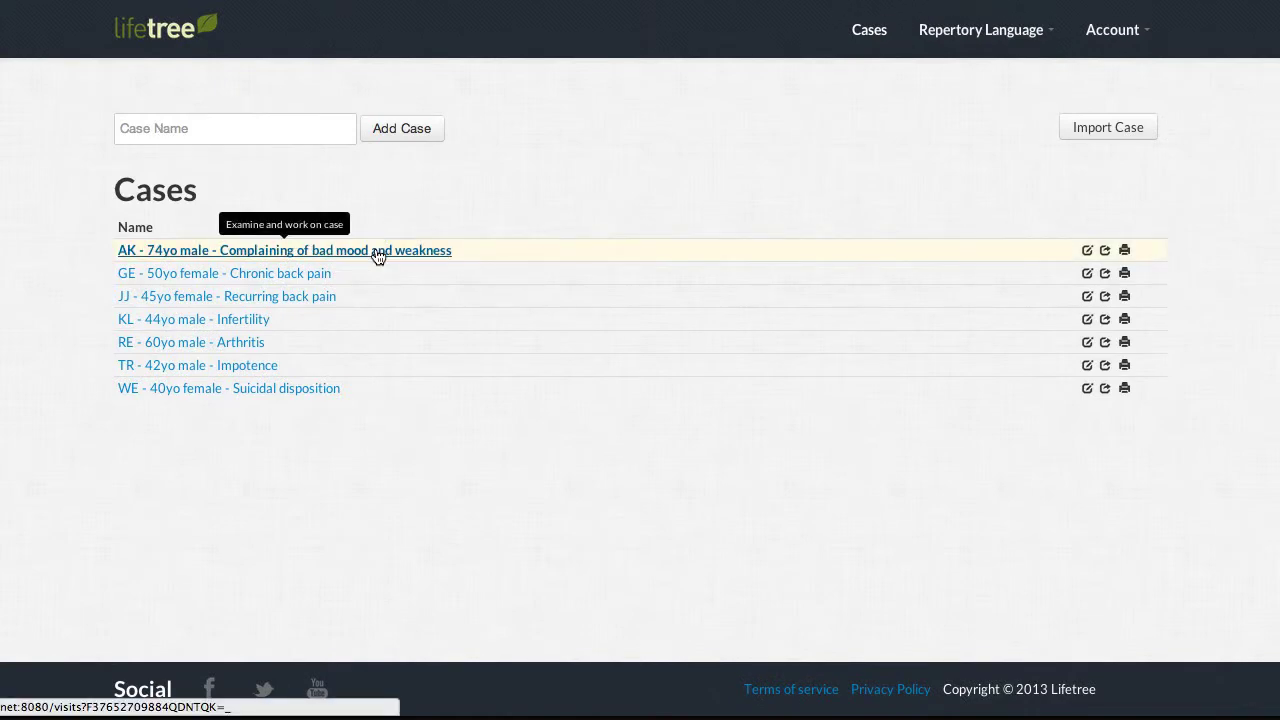
left_click(378, 254)
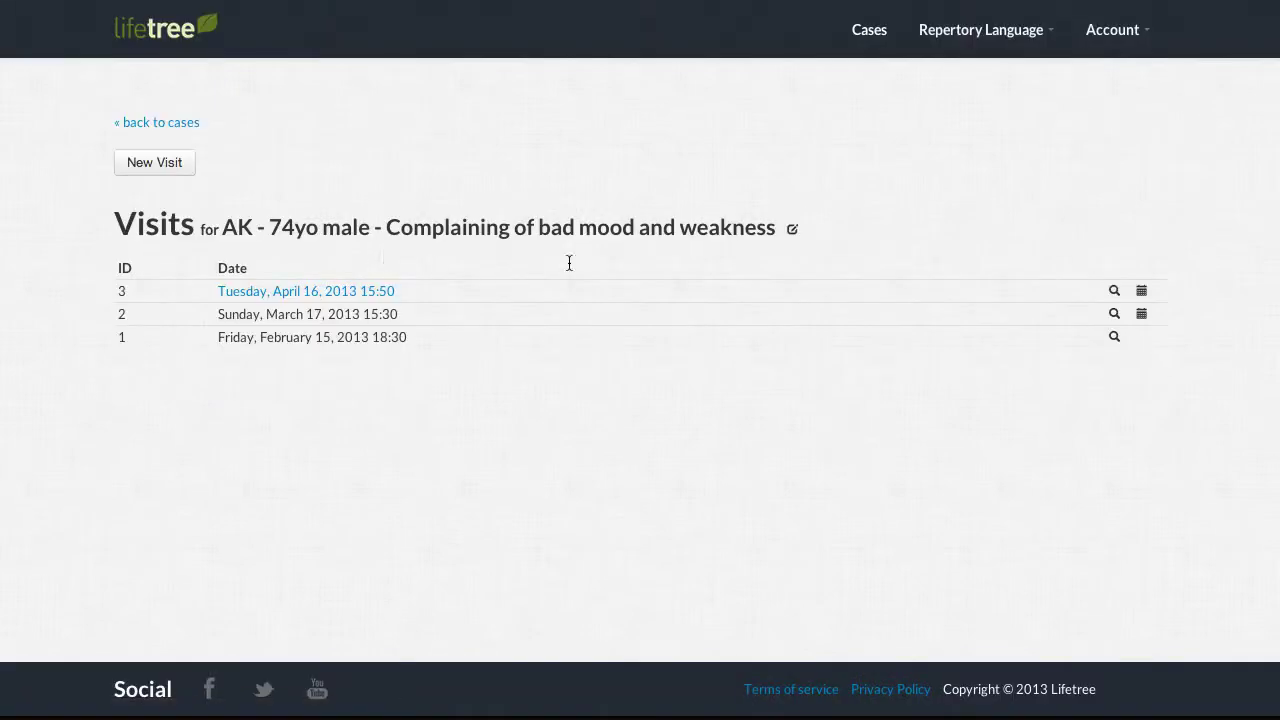
left_click(1142, 292)
left_click(368, 292)
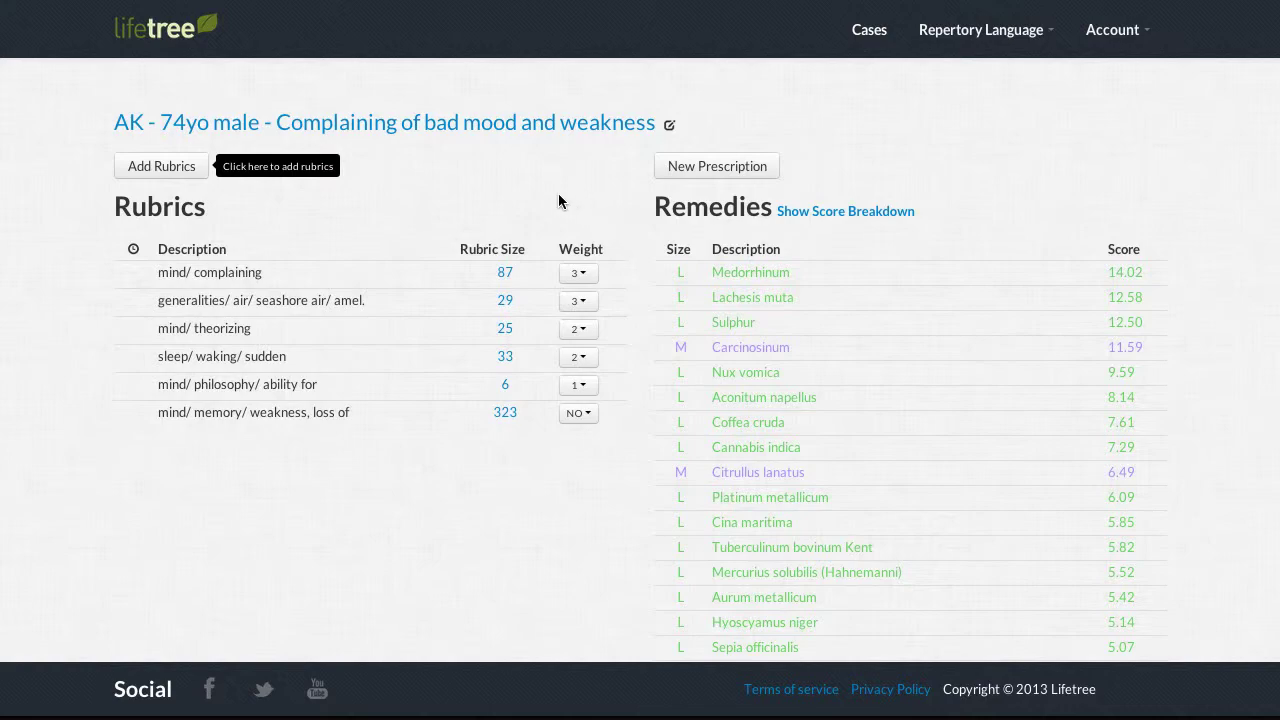
Start a new visit for the AK case and return through its visit history to the case list
left_click(489, 127)
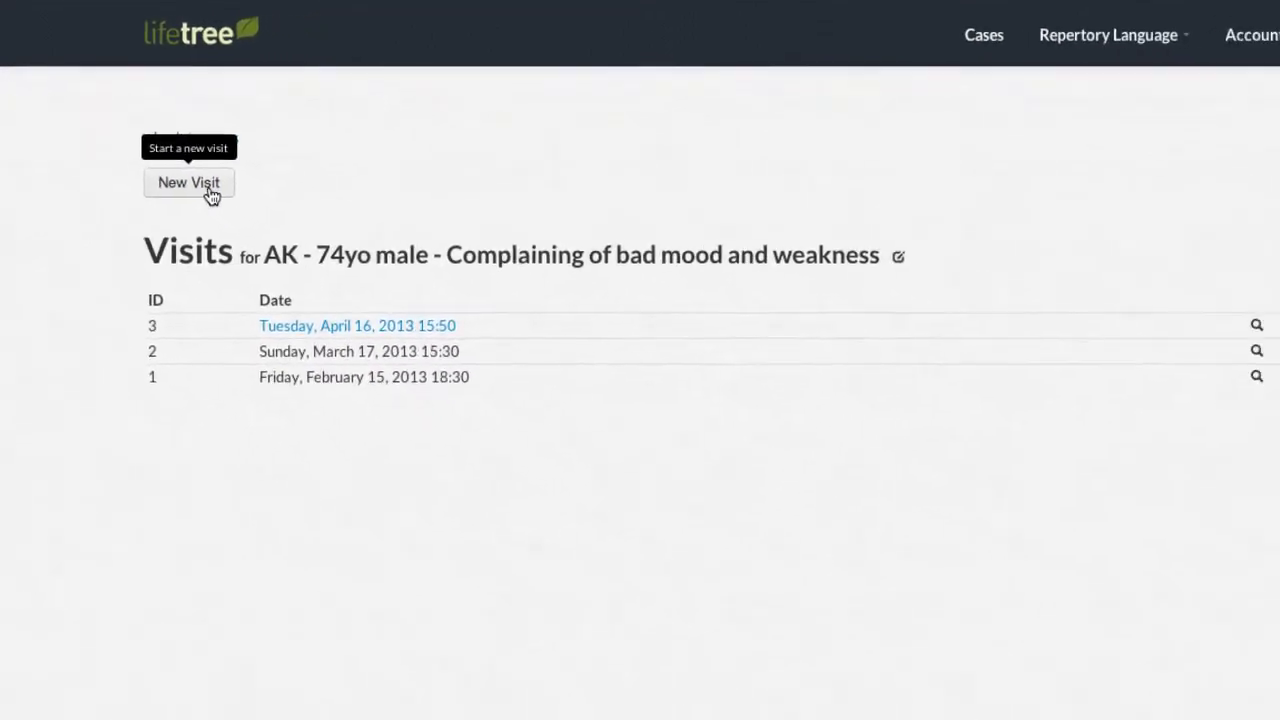
left_click(270, 224)
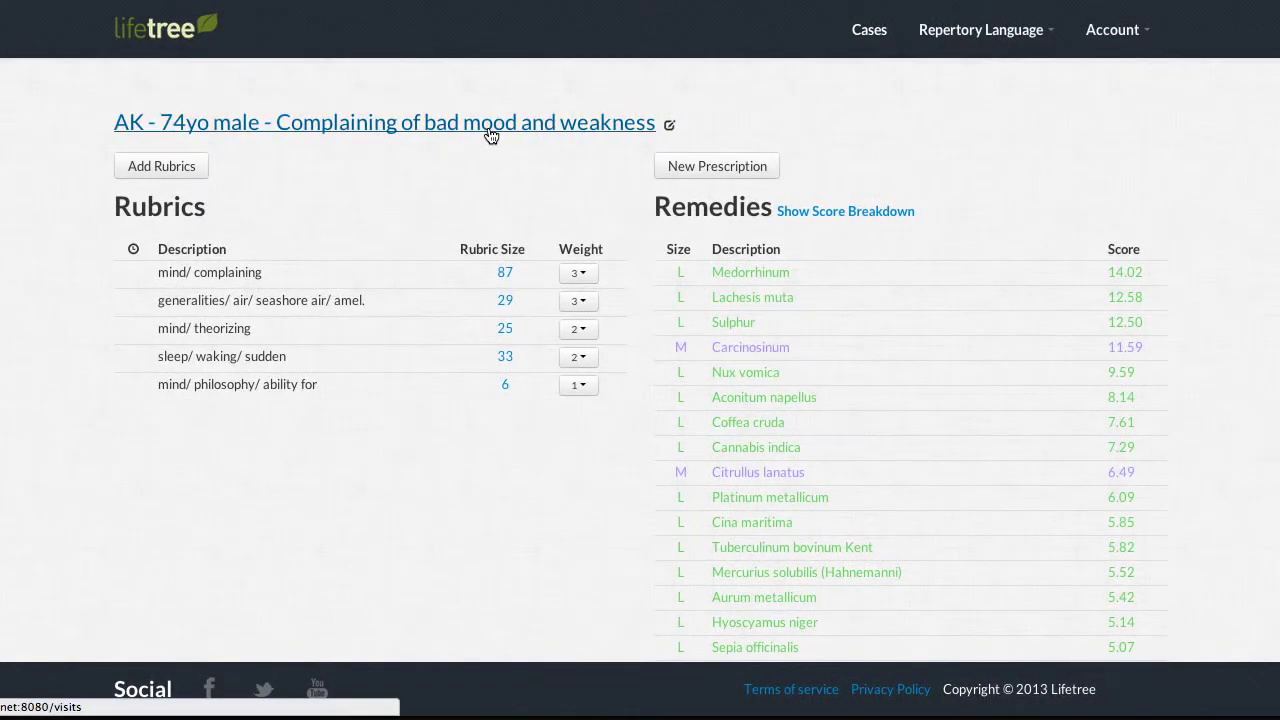
left_click(489, 130)
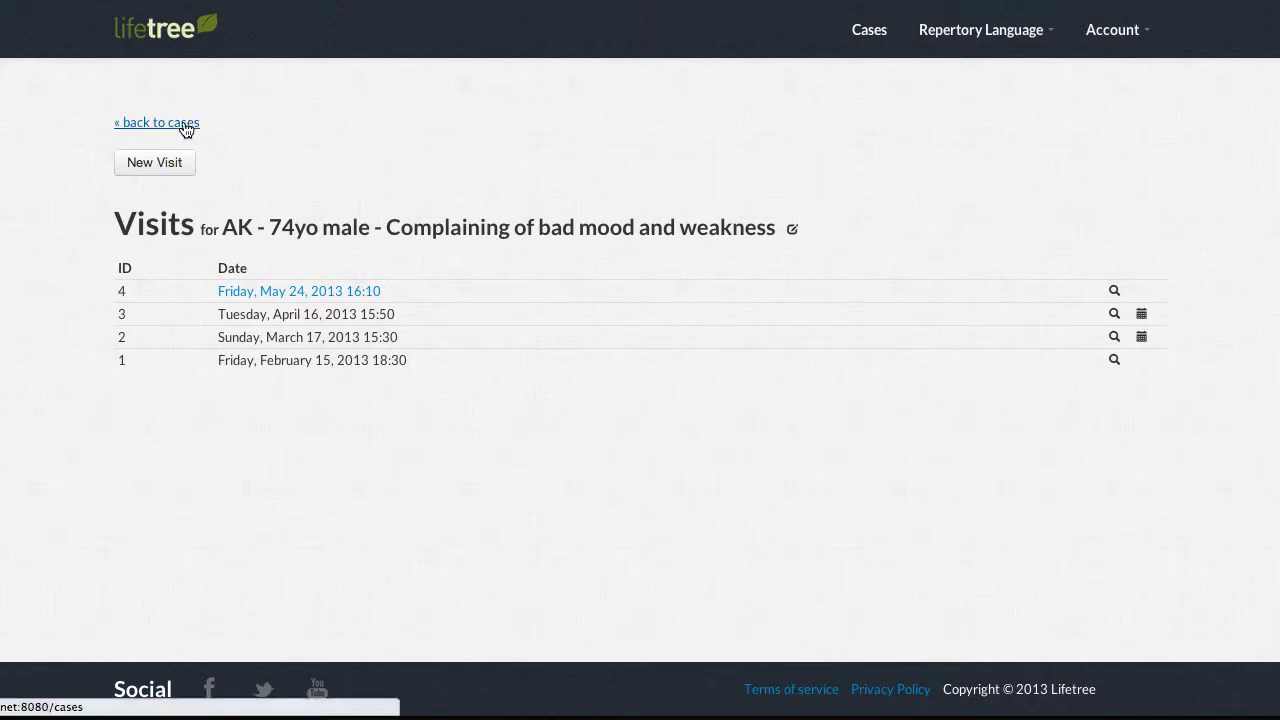
left_click(186, 126)
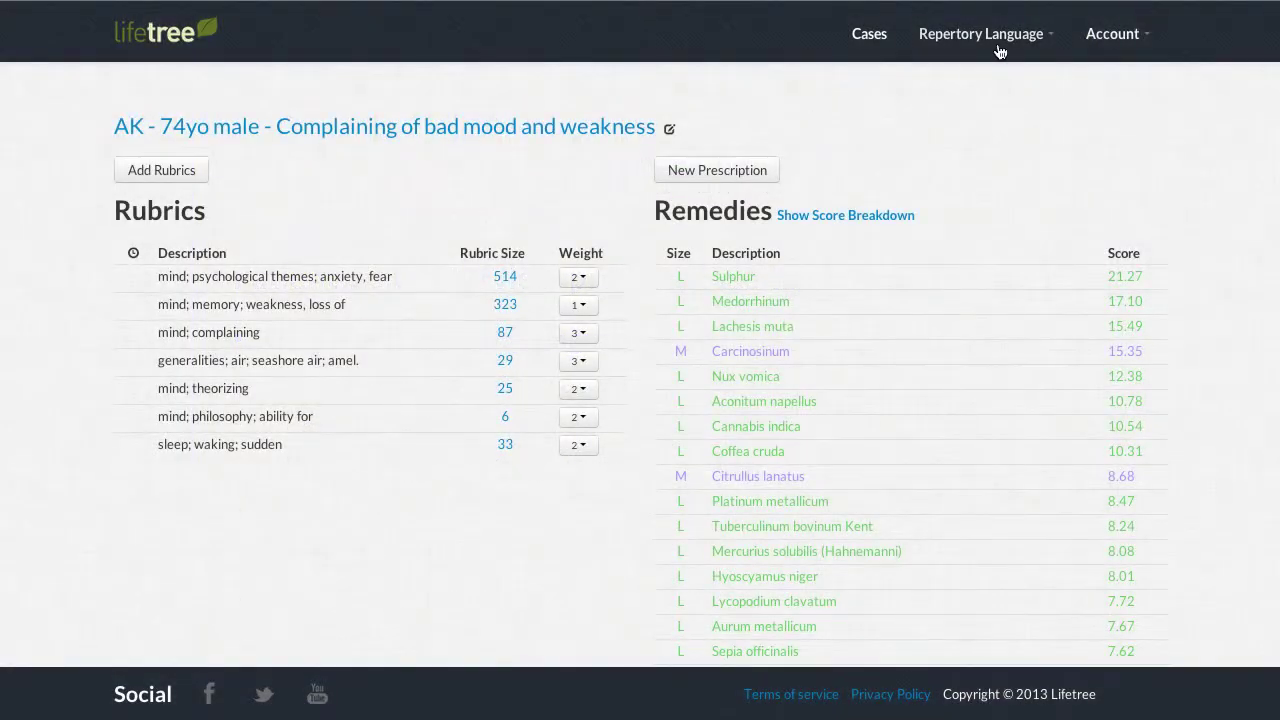
Switch the repertory language to Hindi for the AK case's rubrics
left_click(1010, 36)
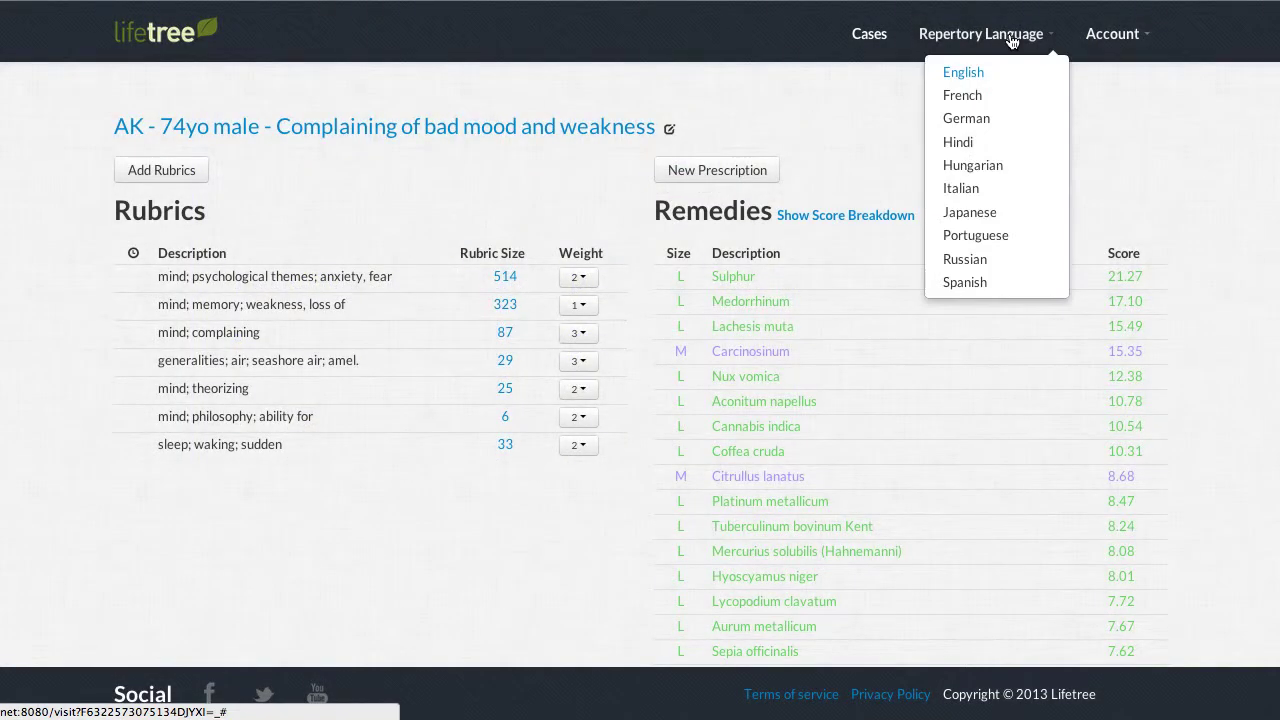
left_click(958, 142)
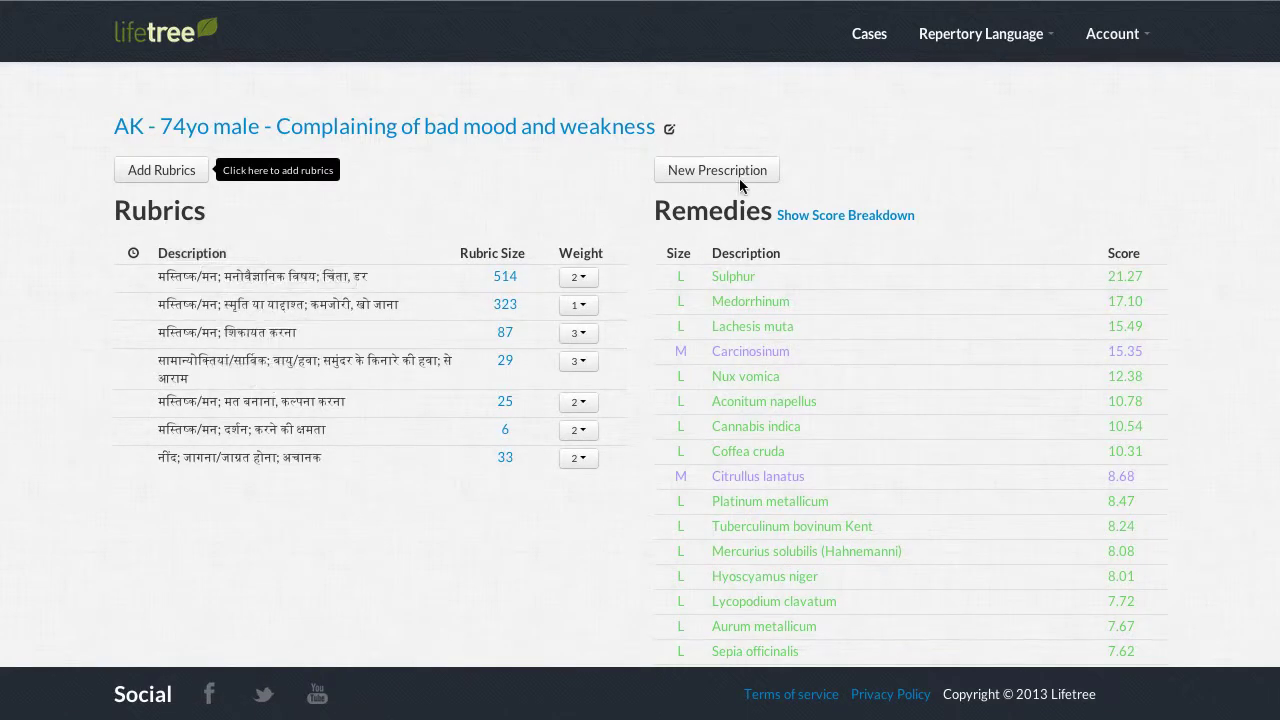
Switch the repertory language to Japanese and check the English translations of the first few rubrics
left_click(952, 36)
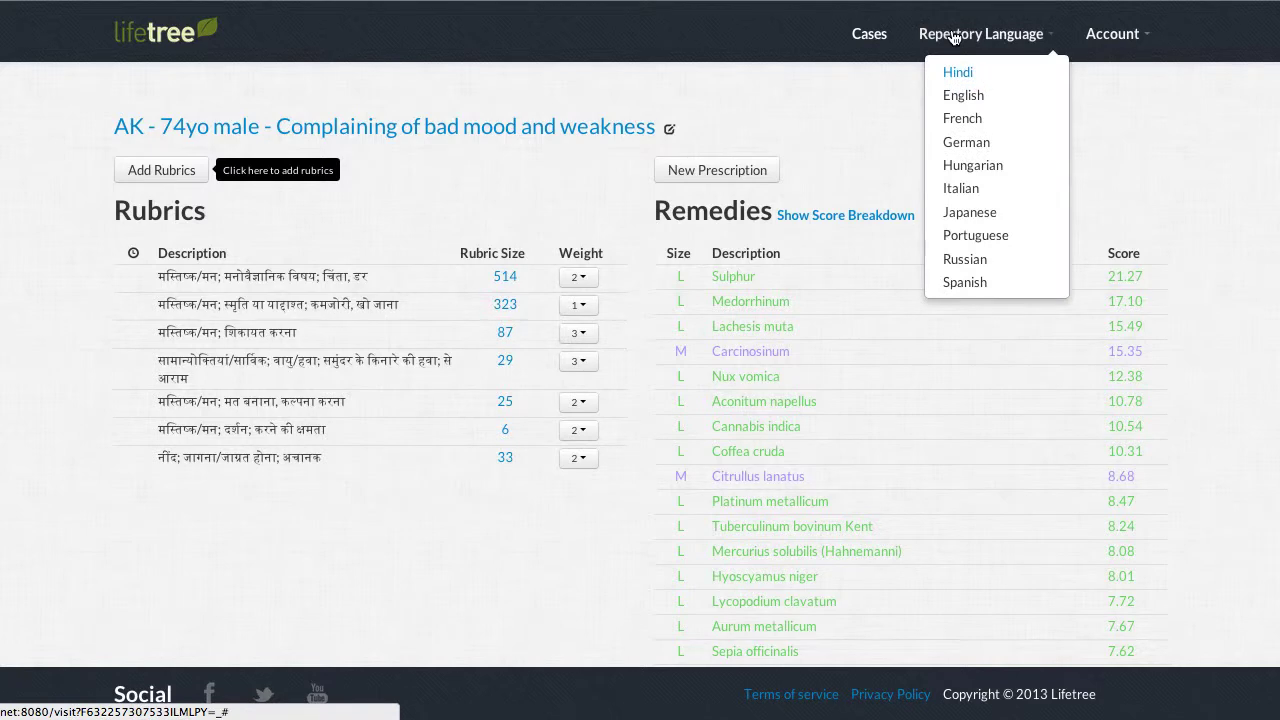
left_click(975, 213)
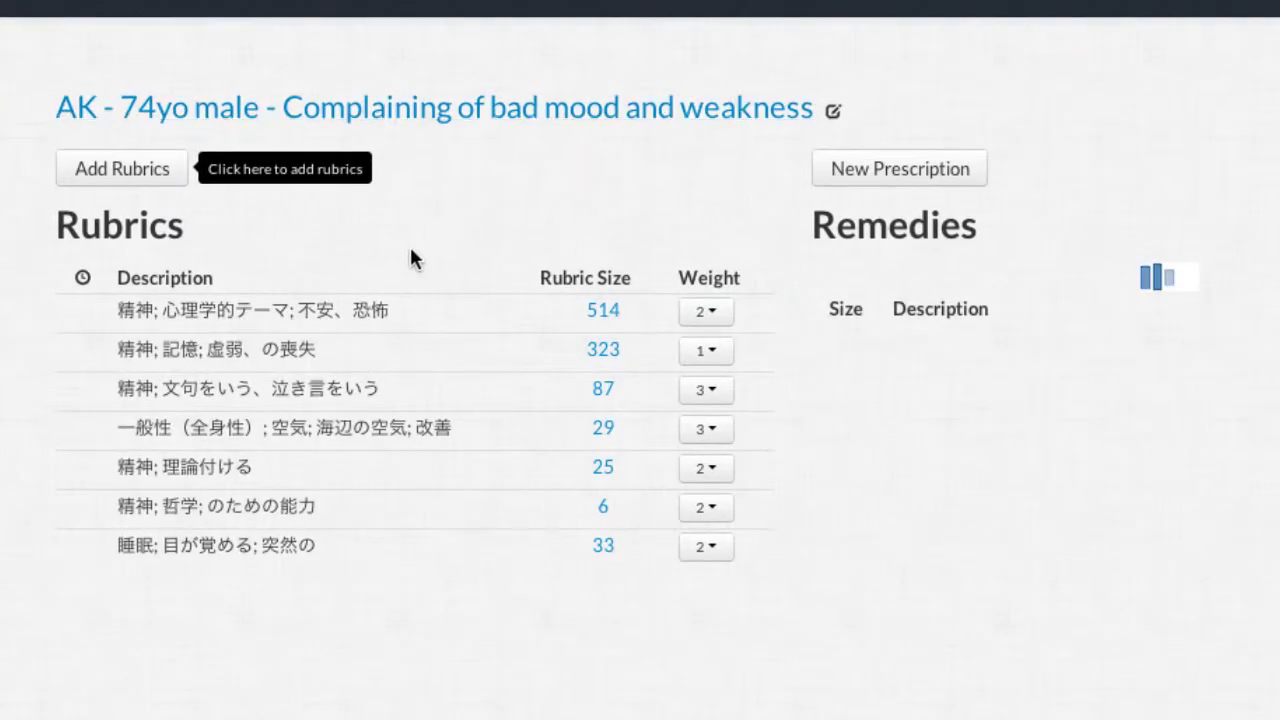
mouse_move(338, 311)
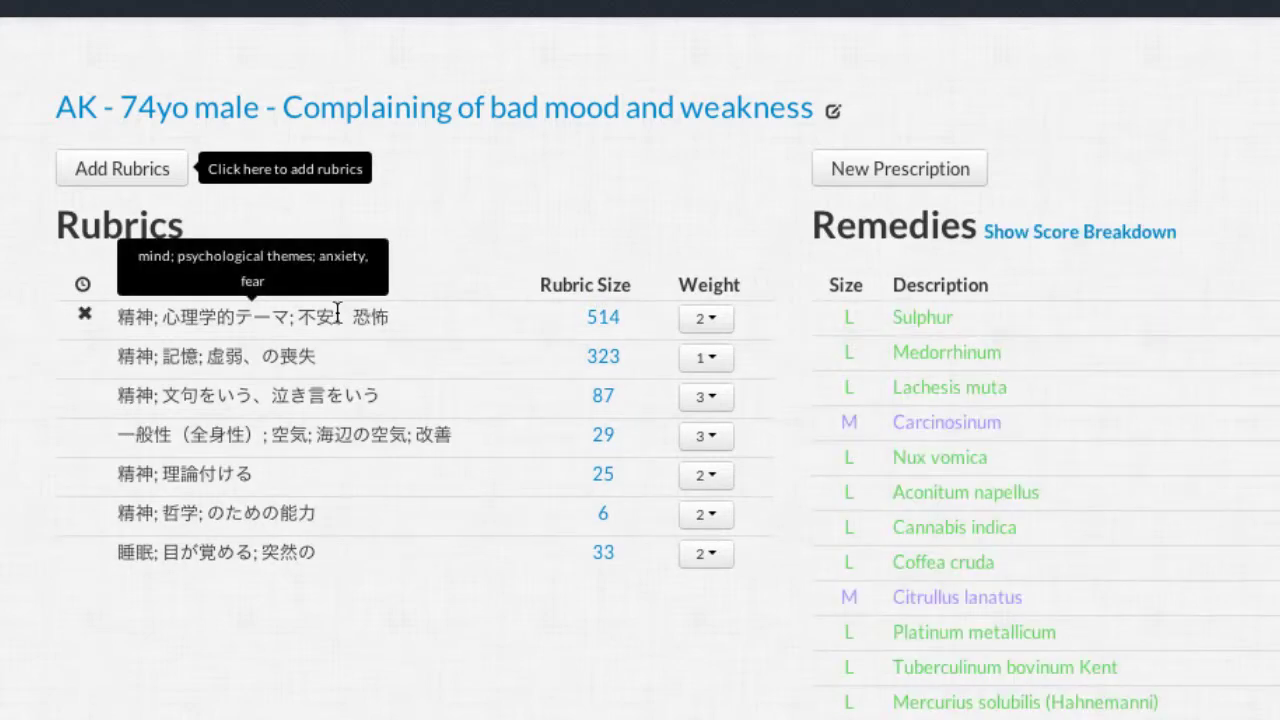
mouse_move(267, 358)
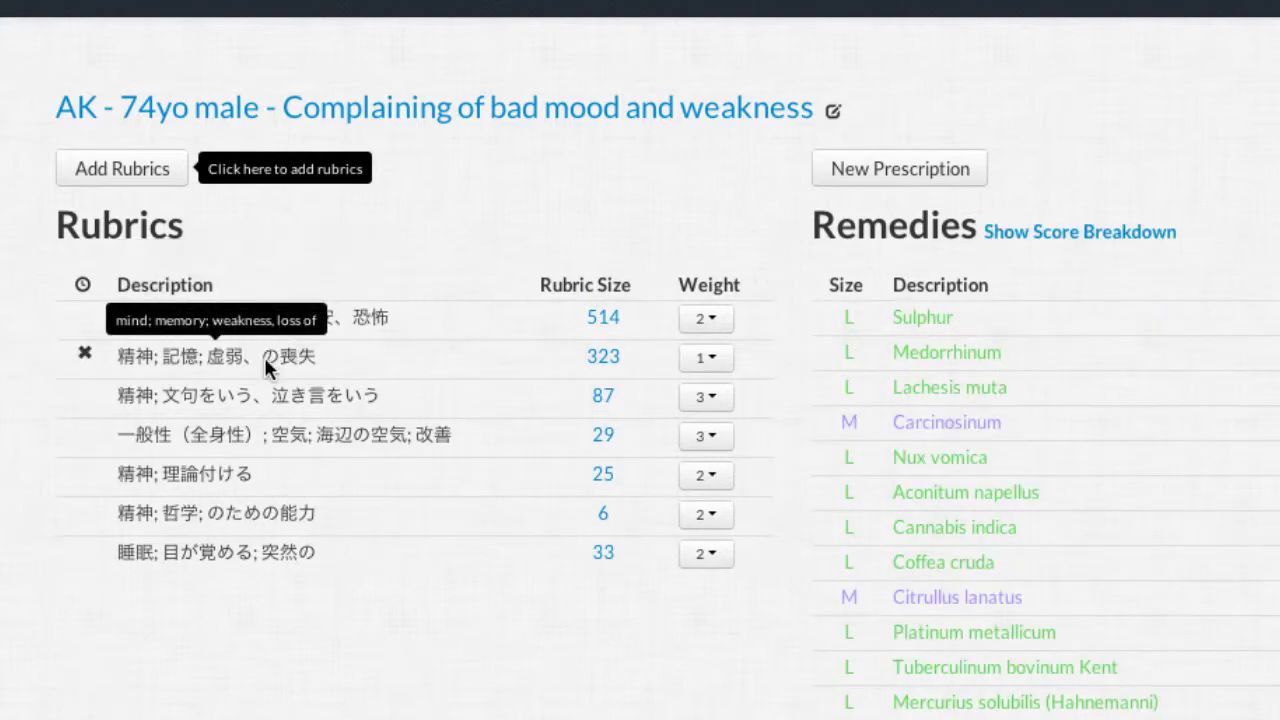
mouse_move(255, 441)
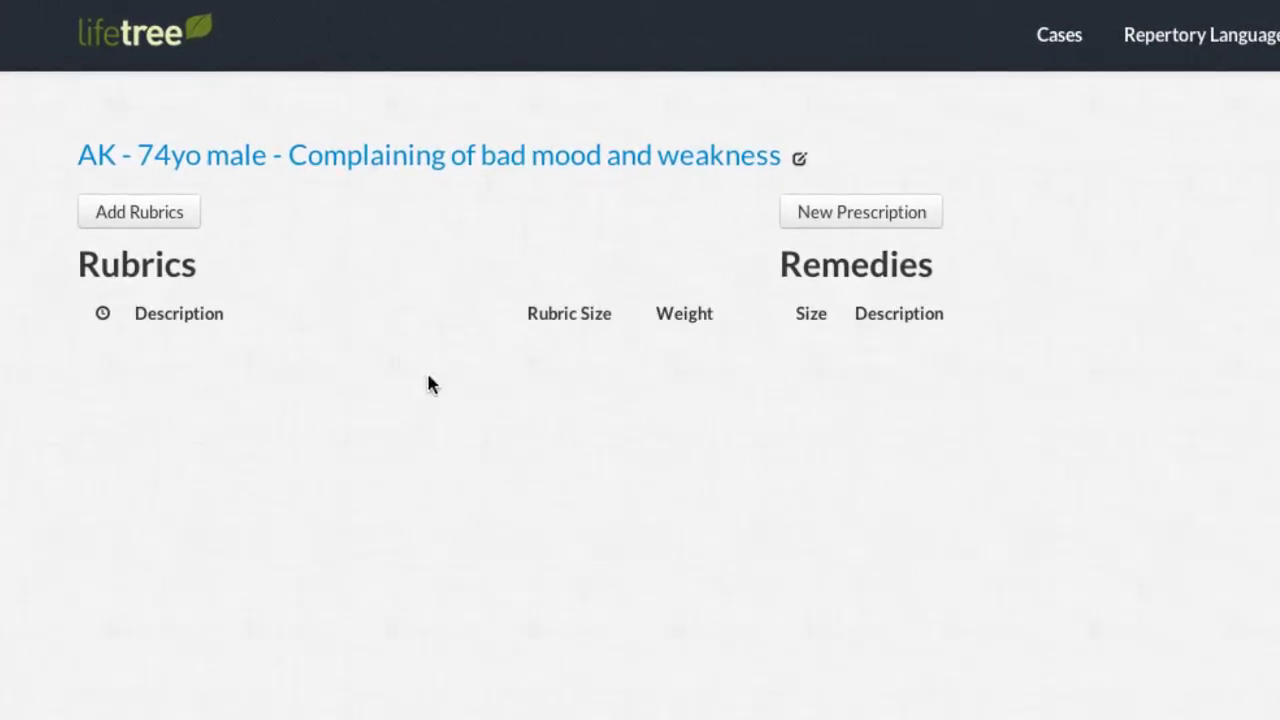
Start adding rubrics to the AK case and search the symptoms for "mind spring"
left_click(174, 222)
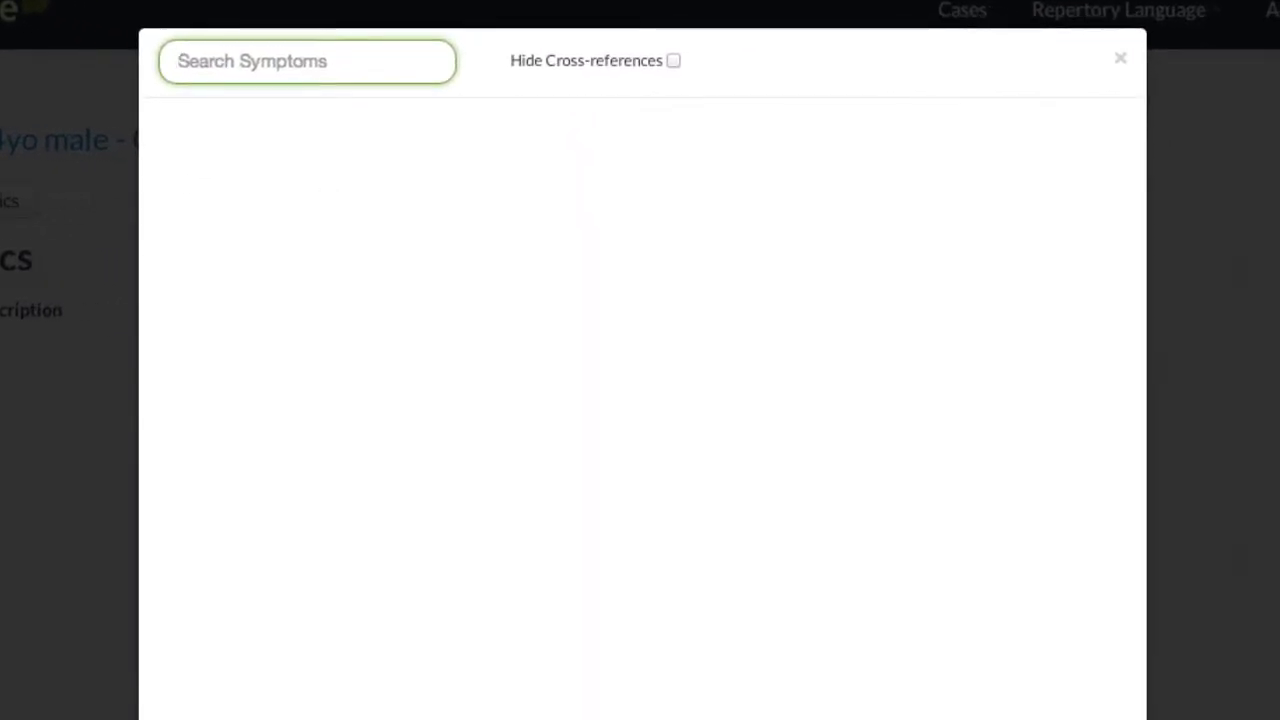
type("mind e")
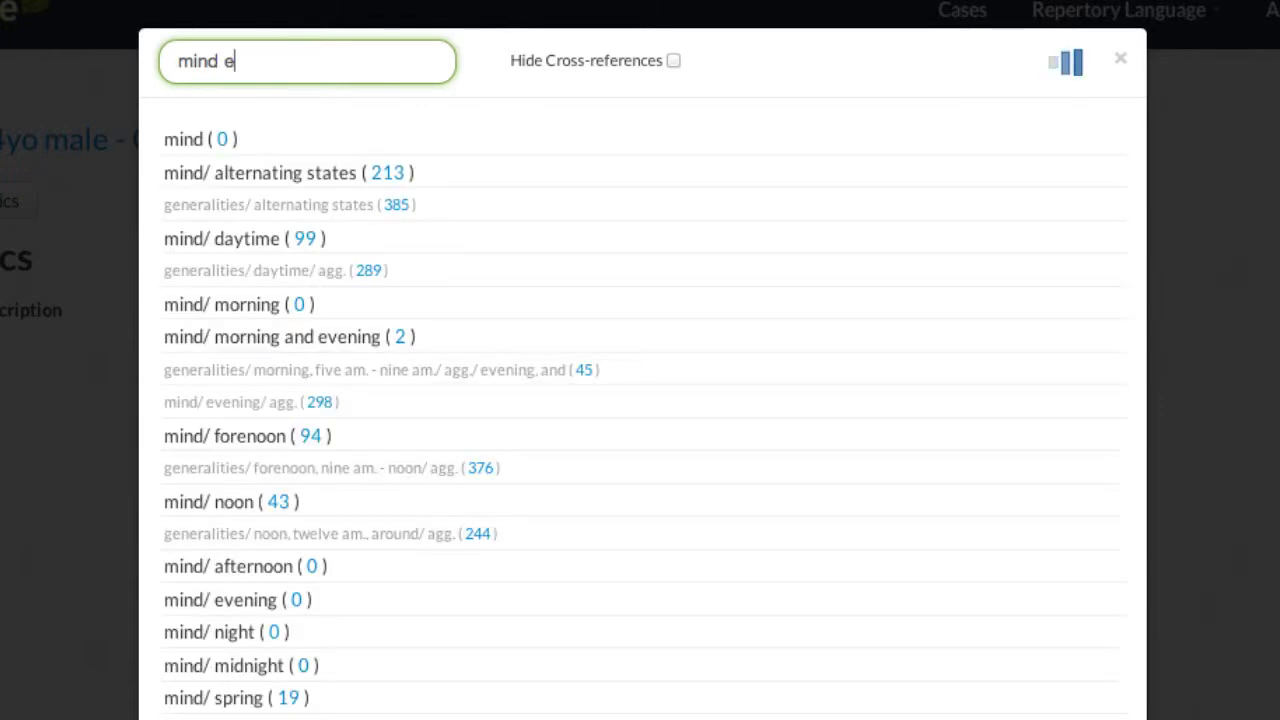
type("ven")
key("BackSpace")
key("BackSpace")
key("BackSpace")
key("BackSpace")
type("spri")
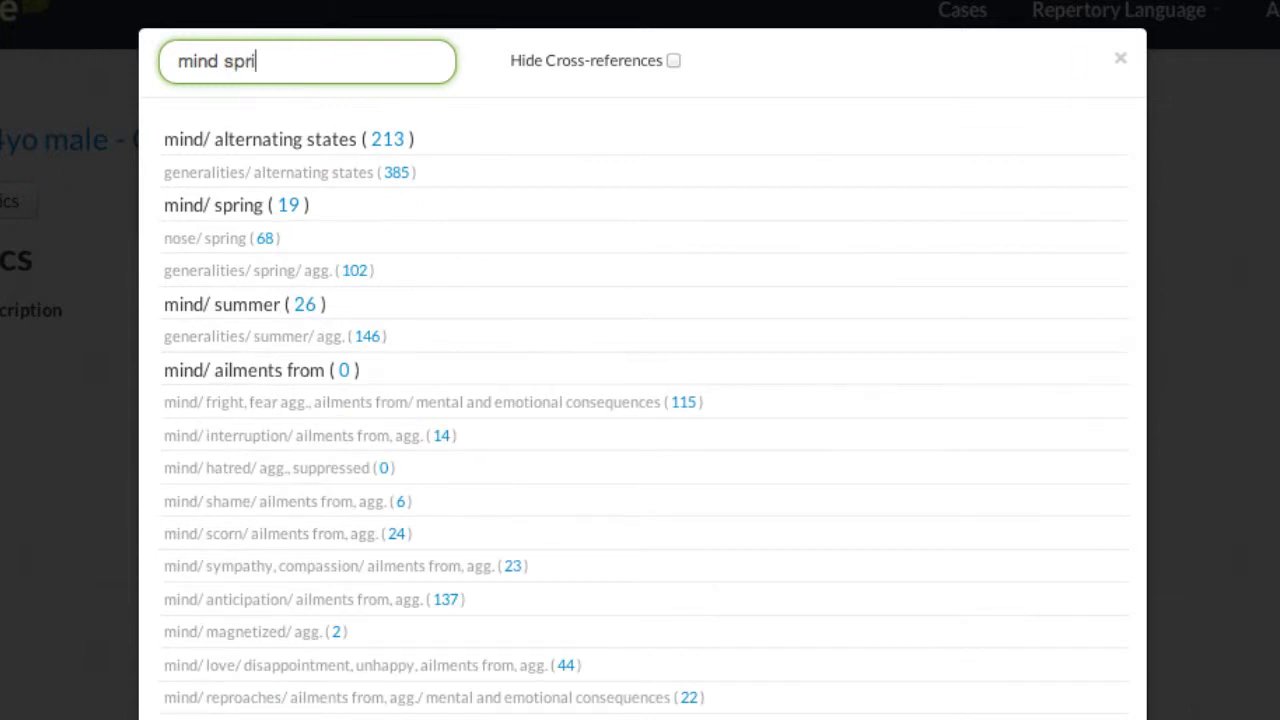
type("ng")
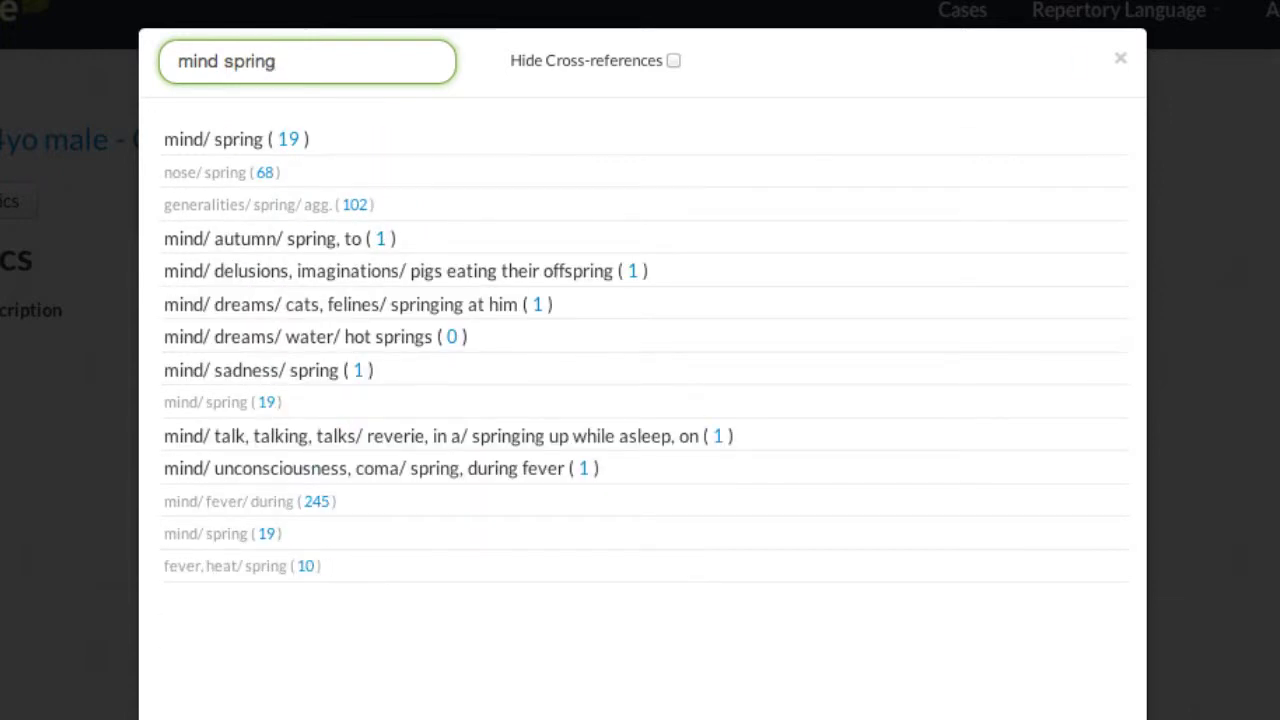
Search the symptoms for "abdomen daytime conv" and toggle the hiding of cross-references on and off
key("ctrl+a")
key("BackSpace")
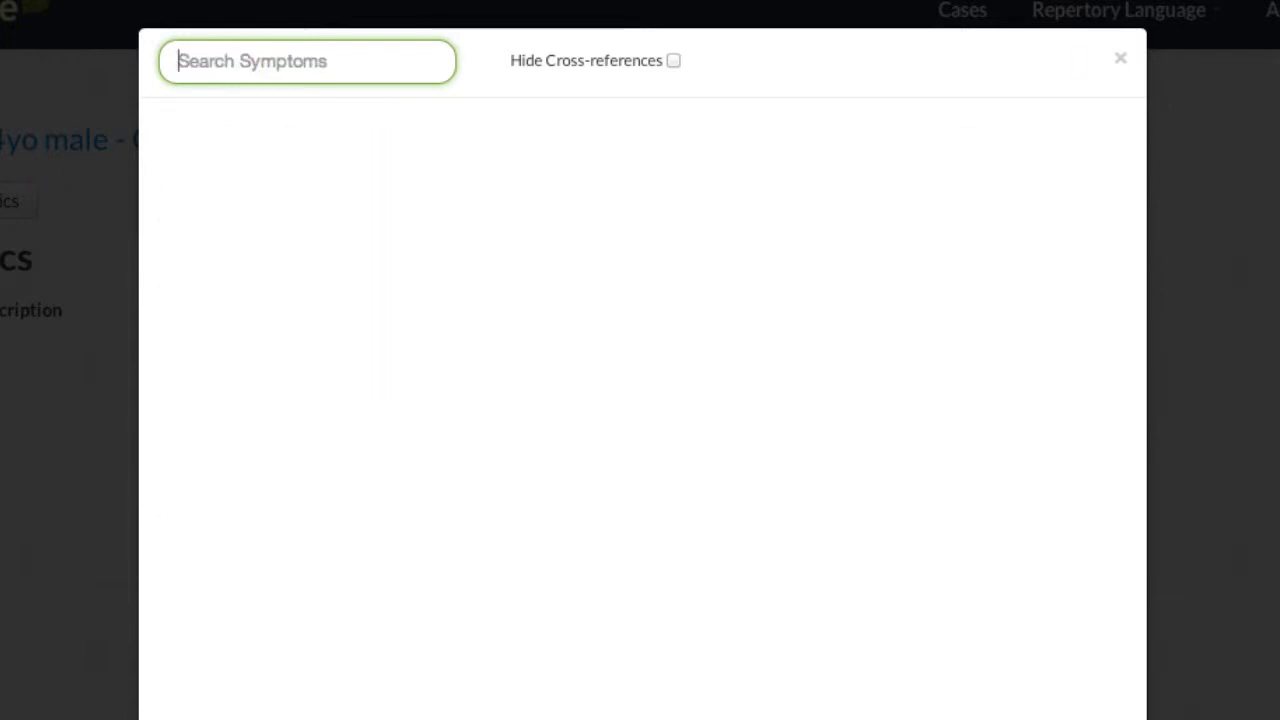
type("abdomen dayt")
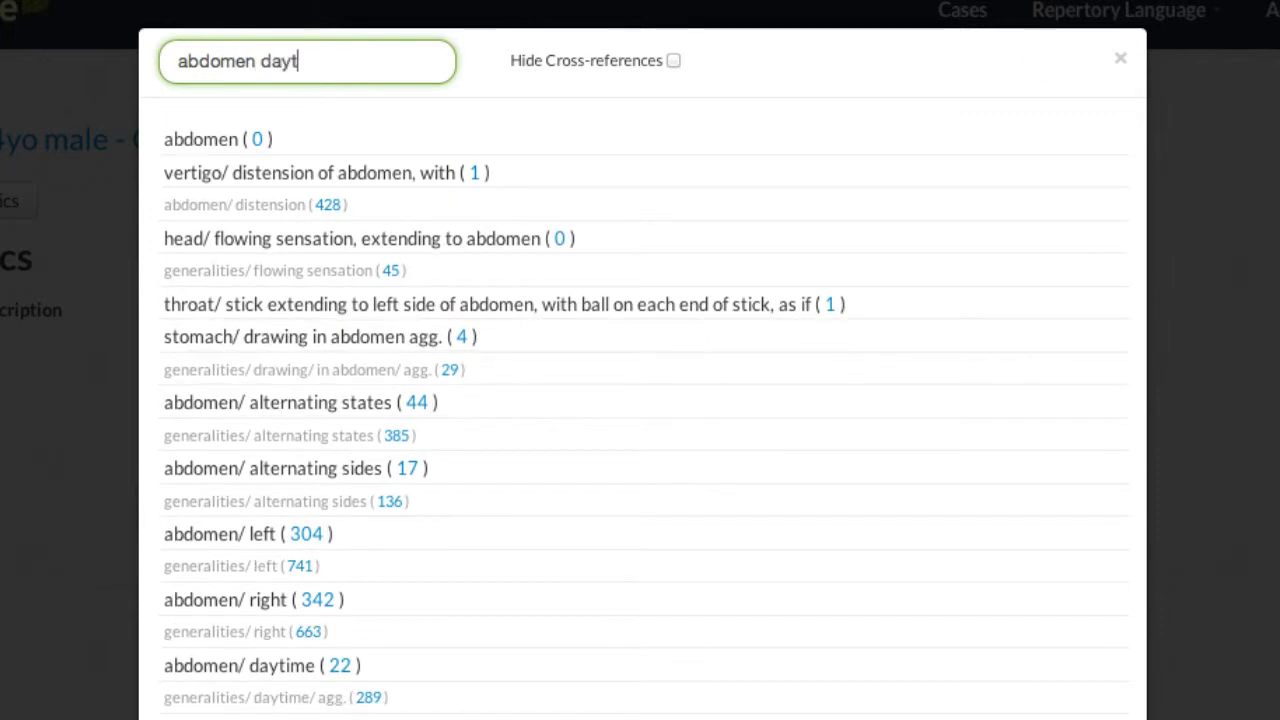
type("ime conv")
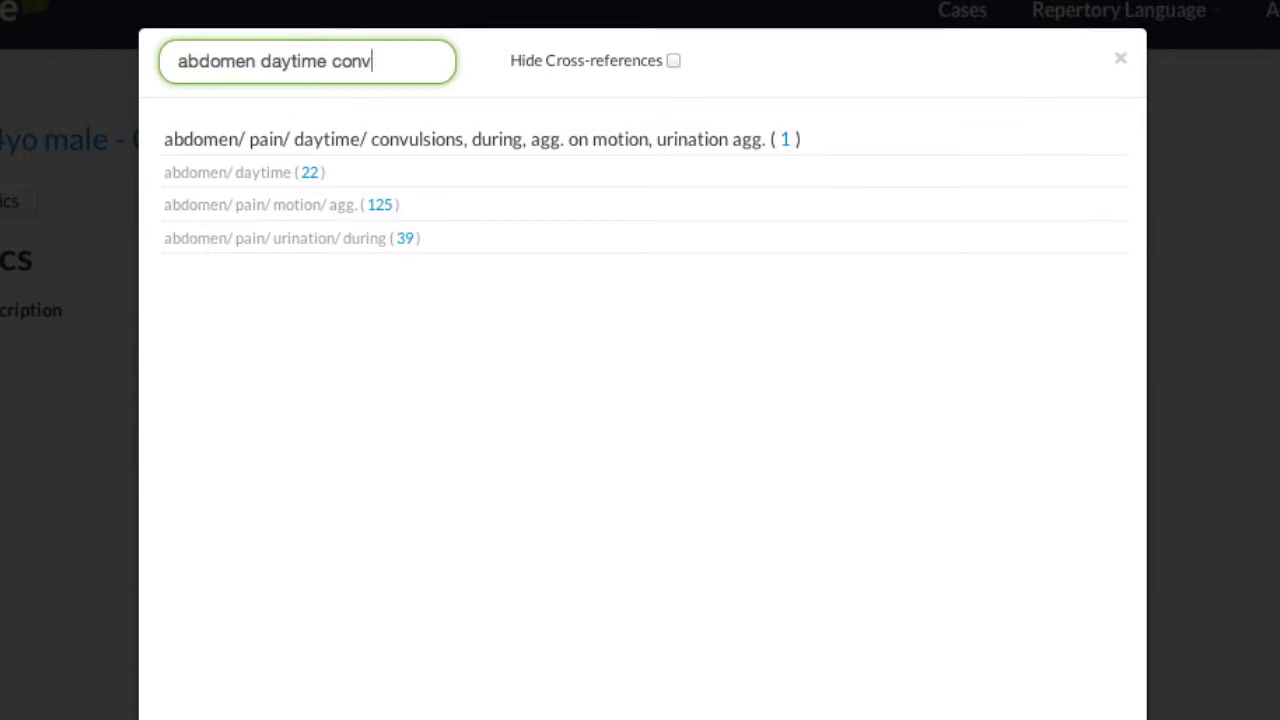
left_click(674, 62)
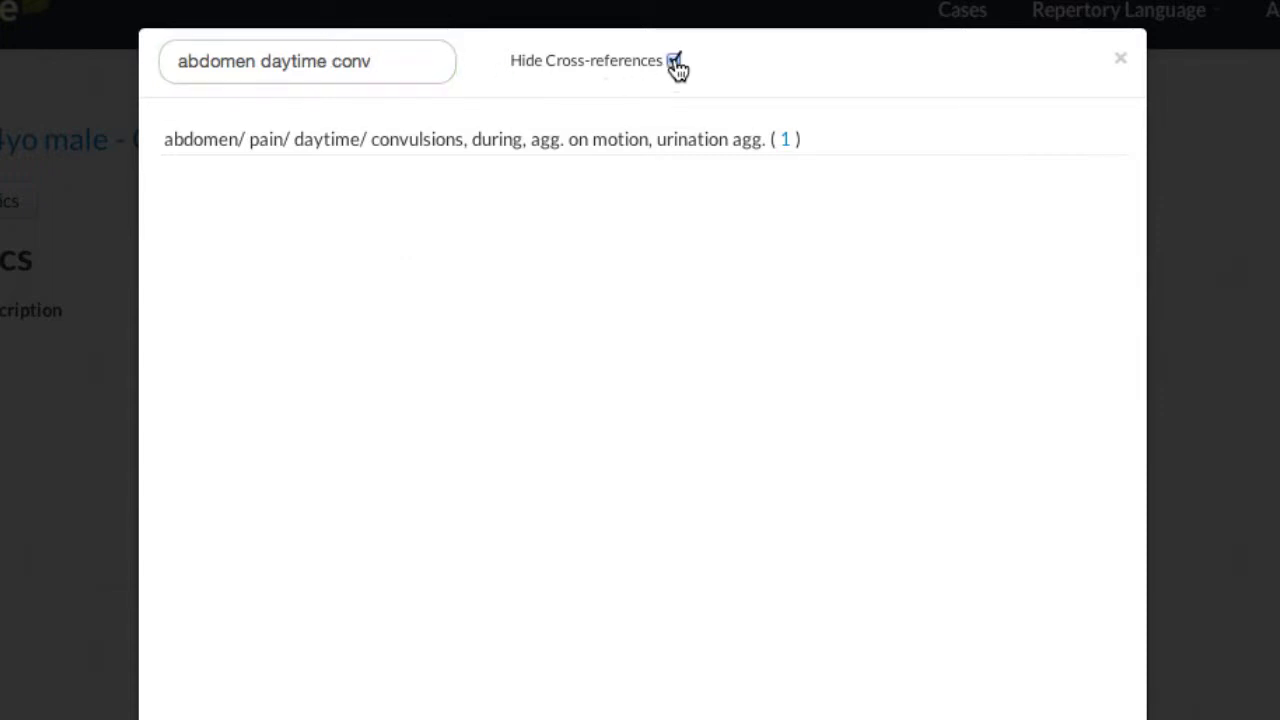
left_click(675, 63)
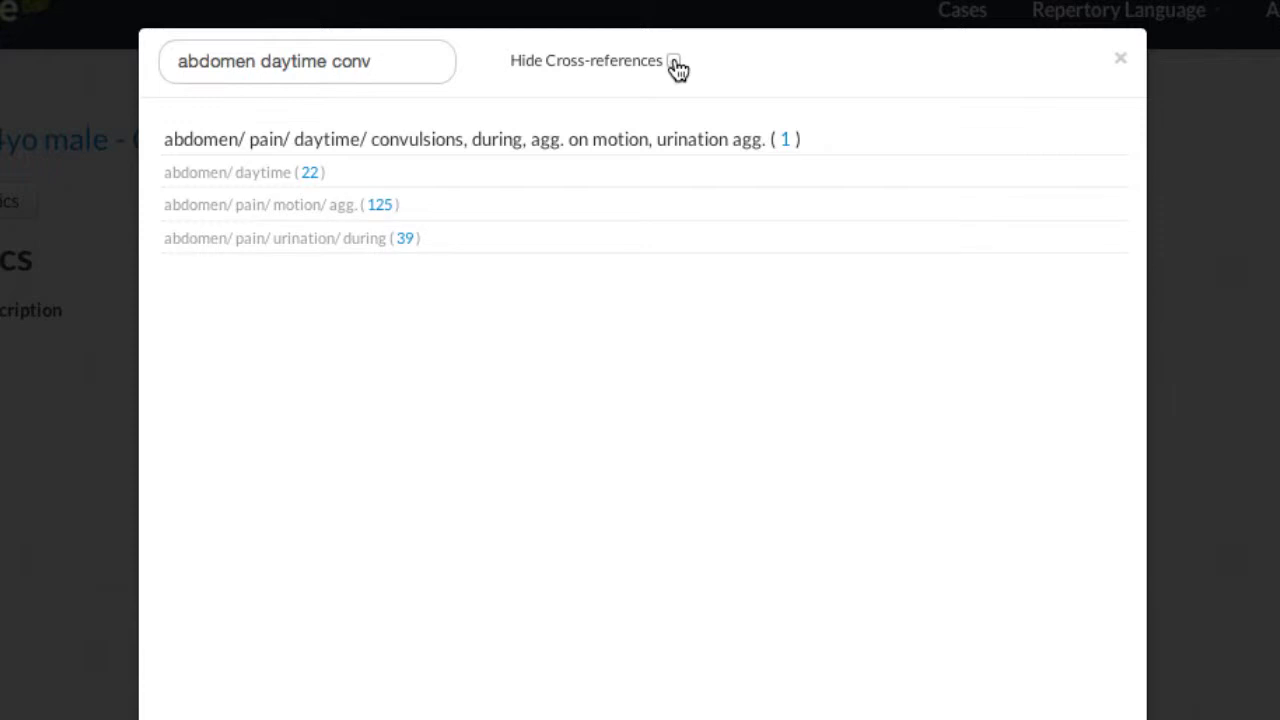
Add sleep/ waking/ sudden from a "sleep wak sudden" search at weight 2 (Moderate), and toggle cross-reference hiding on and off
left_click(422, 63)
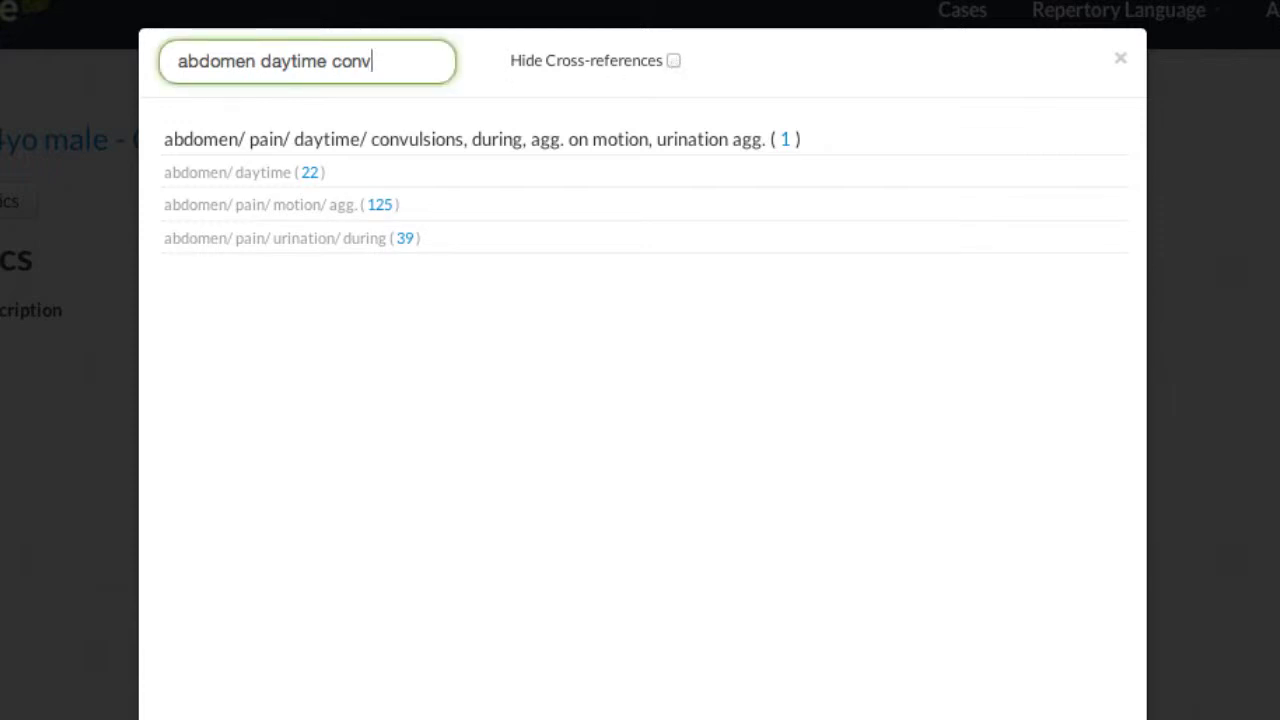
key("ctrl+a")
key("BackSpace")
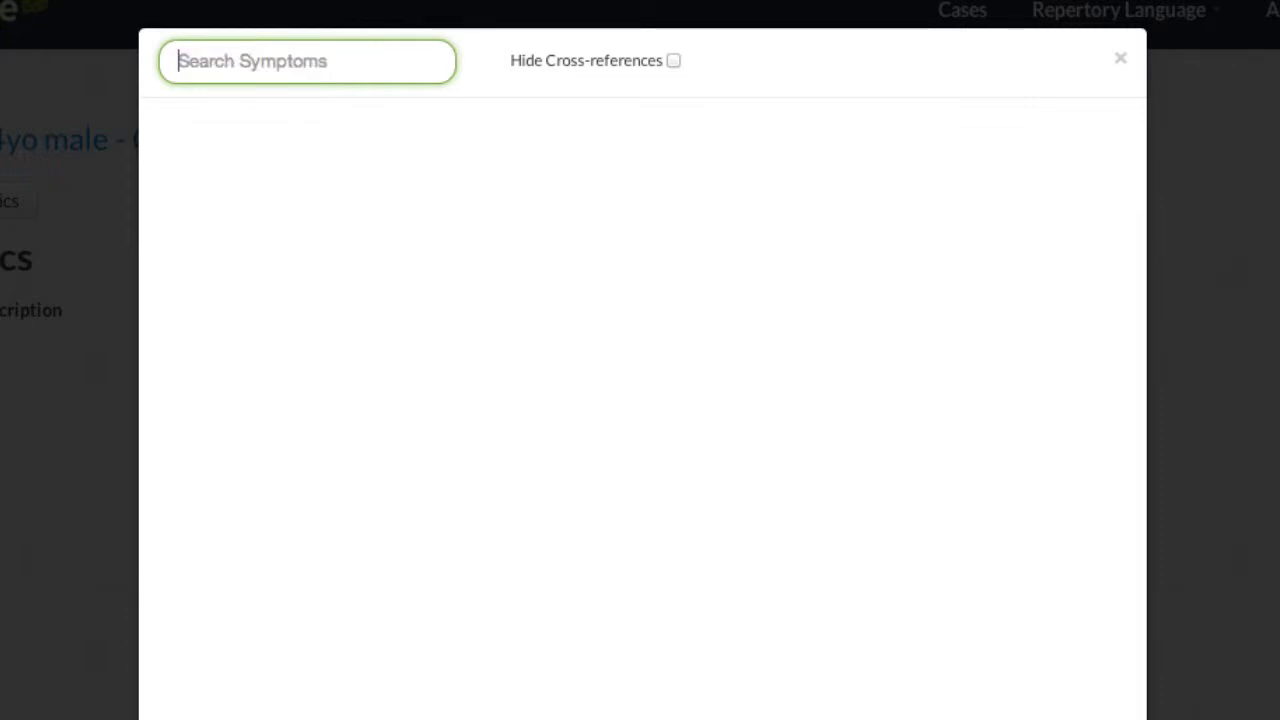
type("slee")
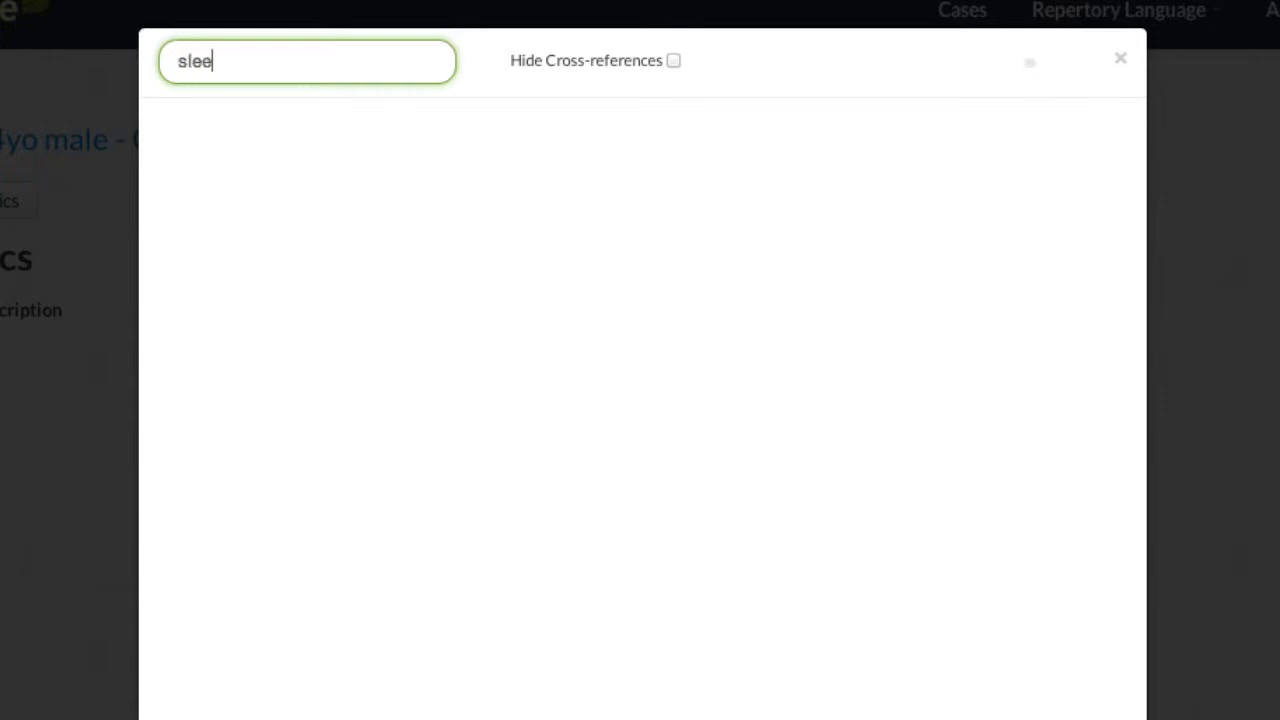
type("p wak sudden")
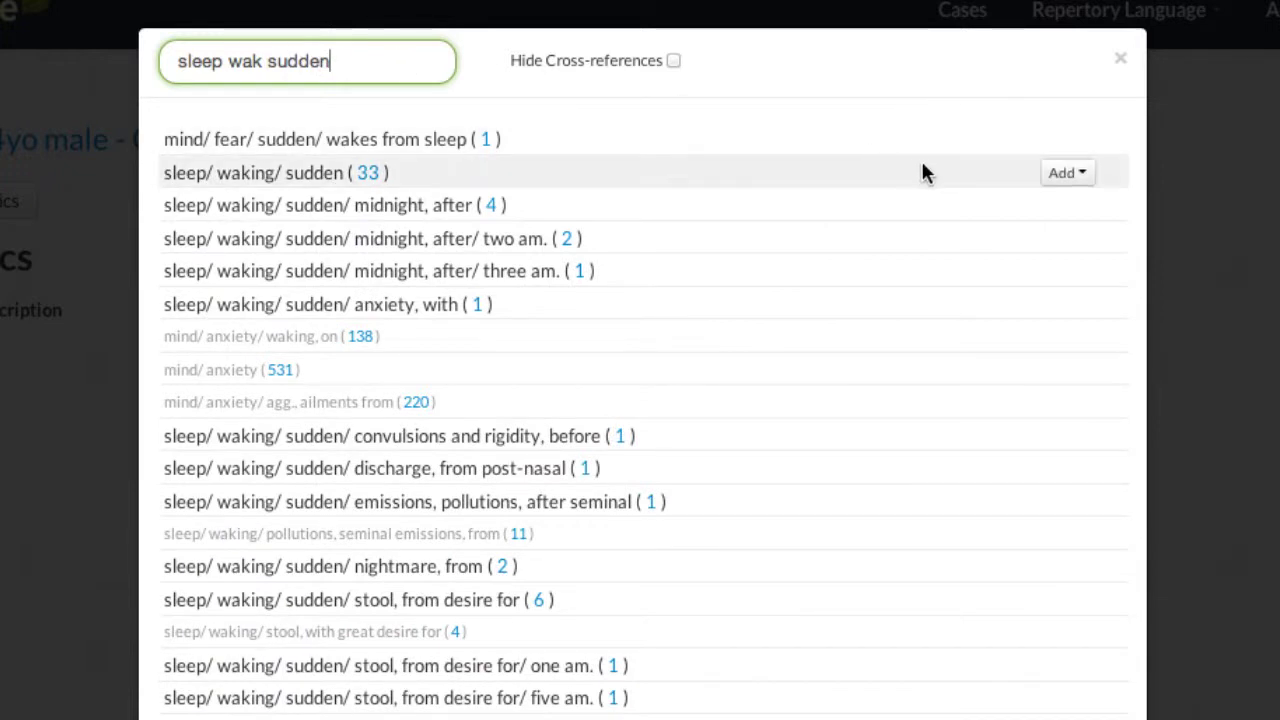
left_click(1066, 175)
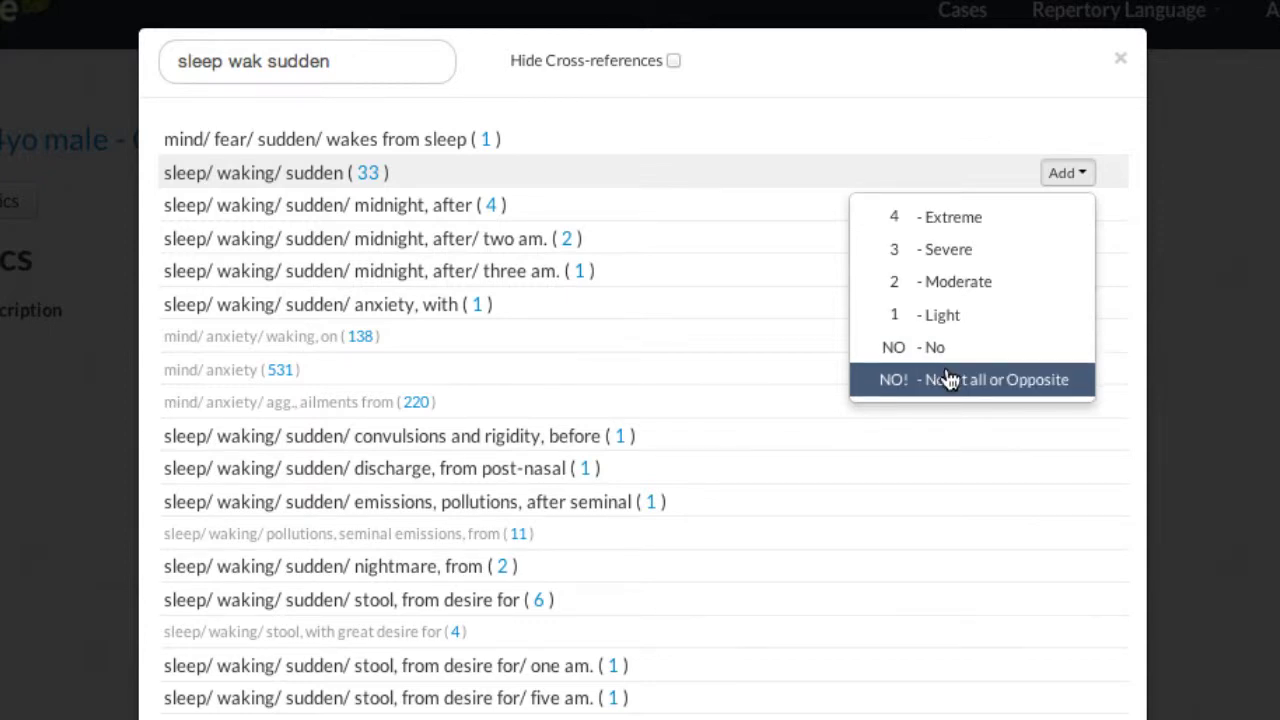
left_click(958, 285)
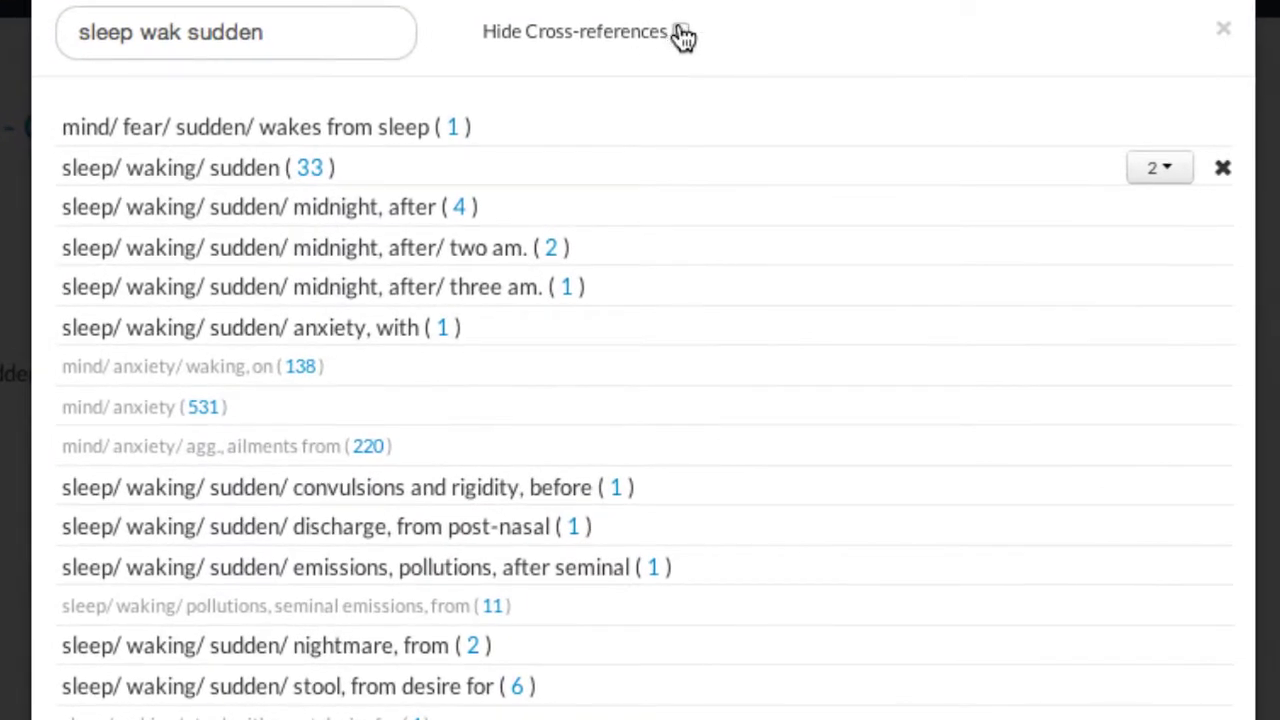
left_click(683, 33)
left_click(684, 34)
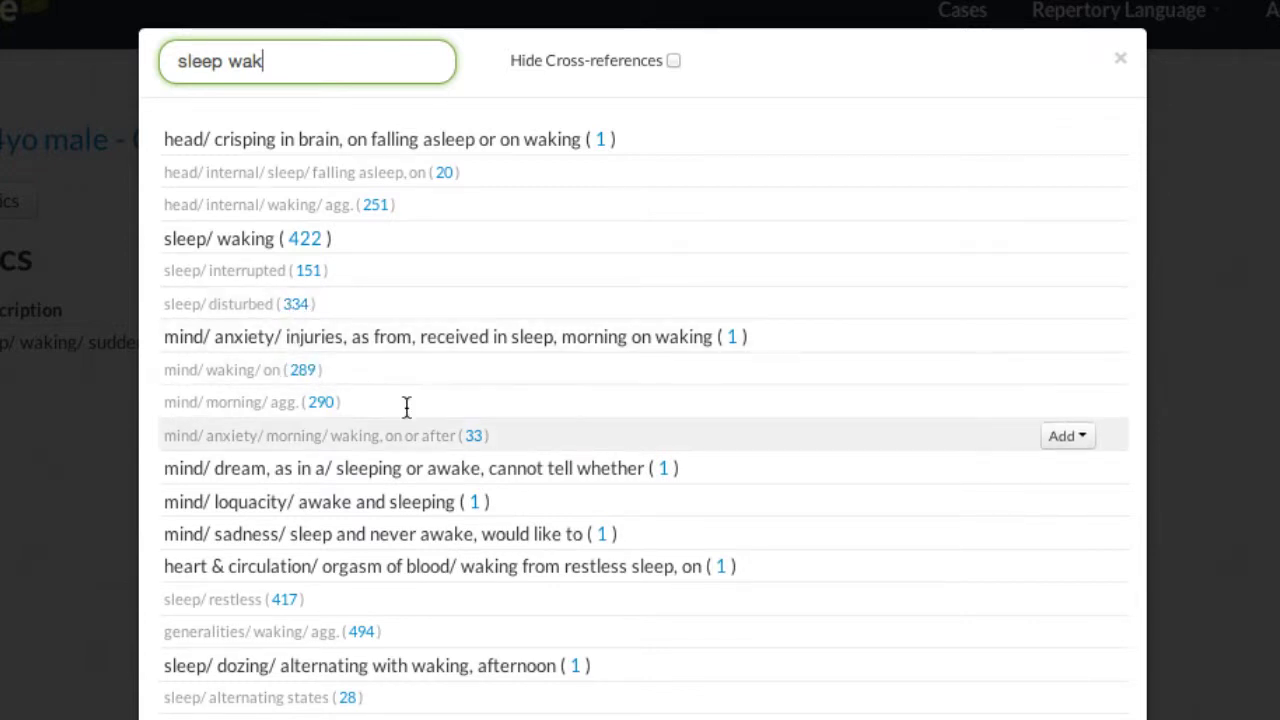
In the "sleep wak" results, check the book references for agar., aran., bism. and cann-s. under mind/ waking/ on
scroll(426, 533, "down", 3)
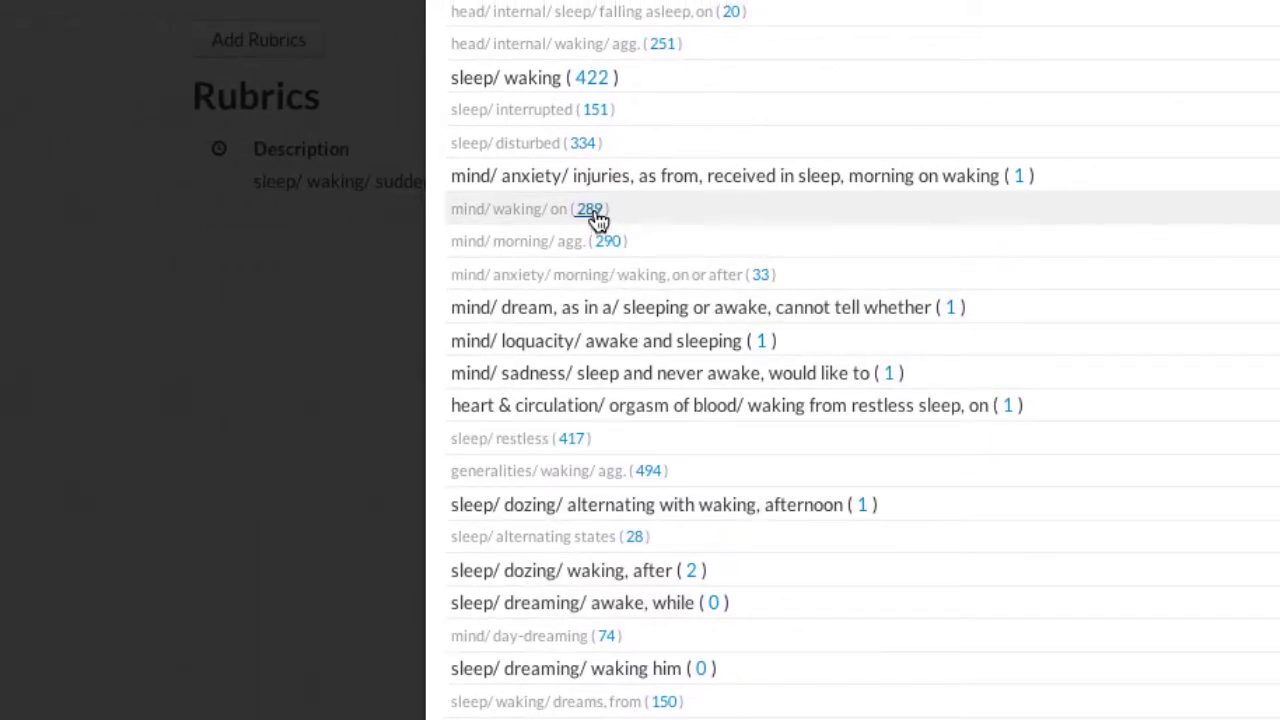
left_click(592, 210)
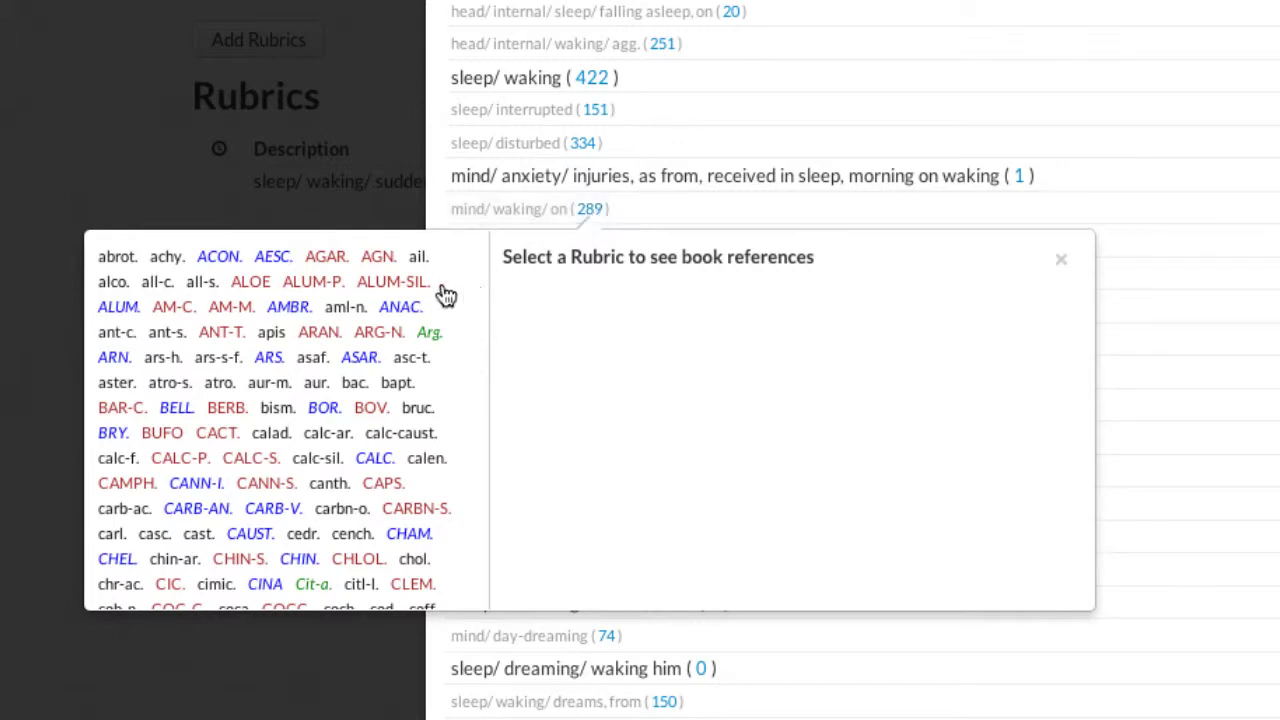
left_click(329, 264)
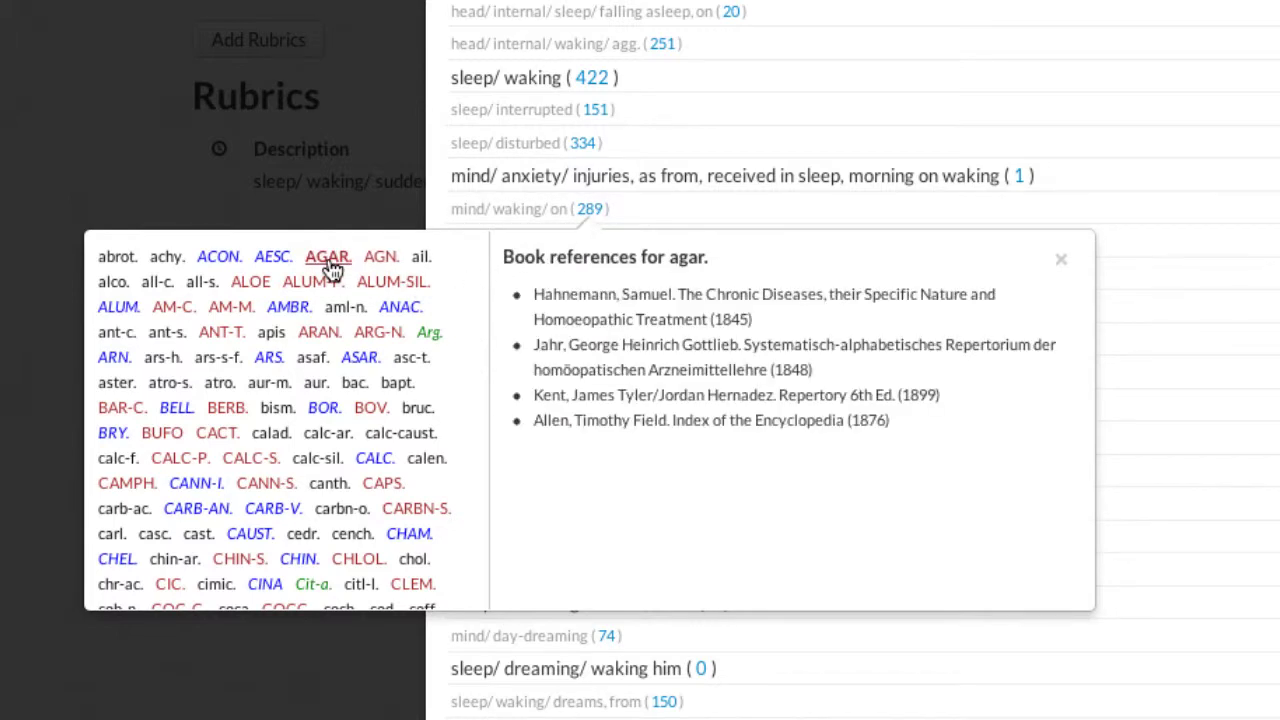
left_click(321, 335)
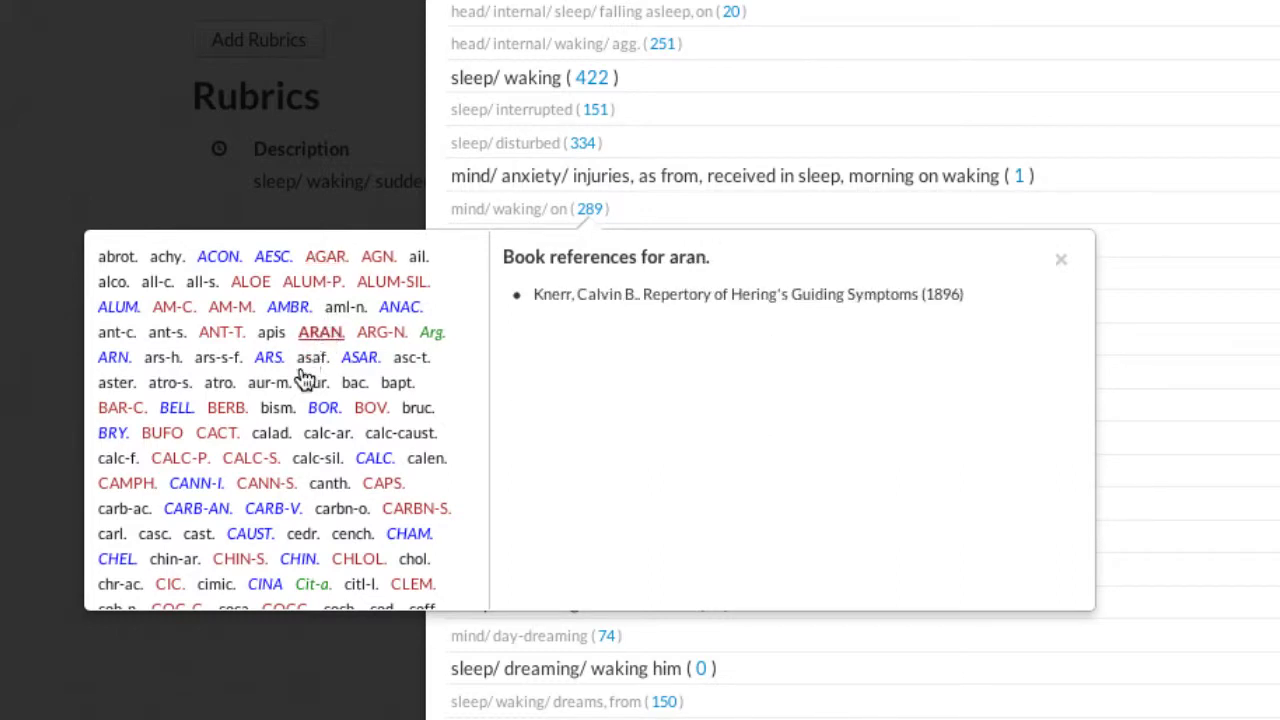
left_click(278, 410)
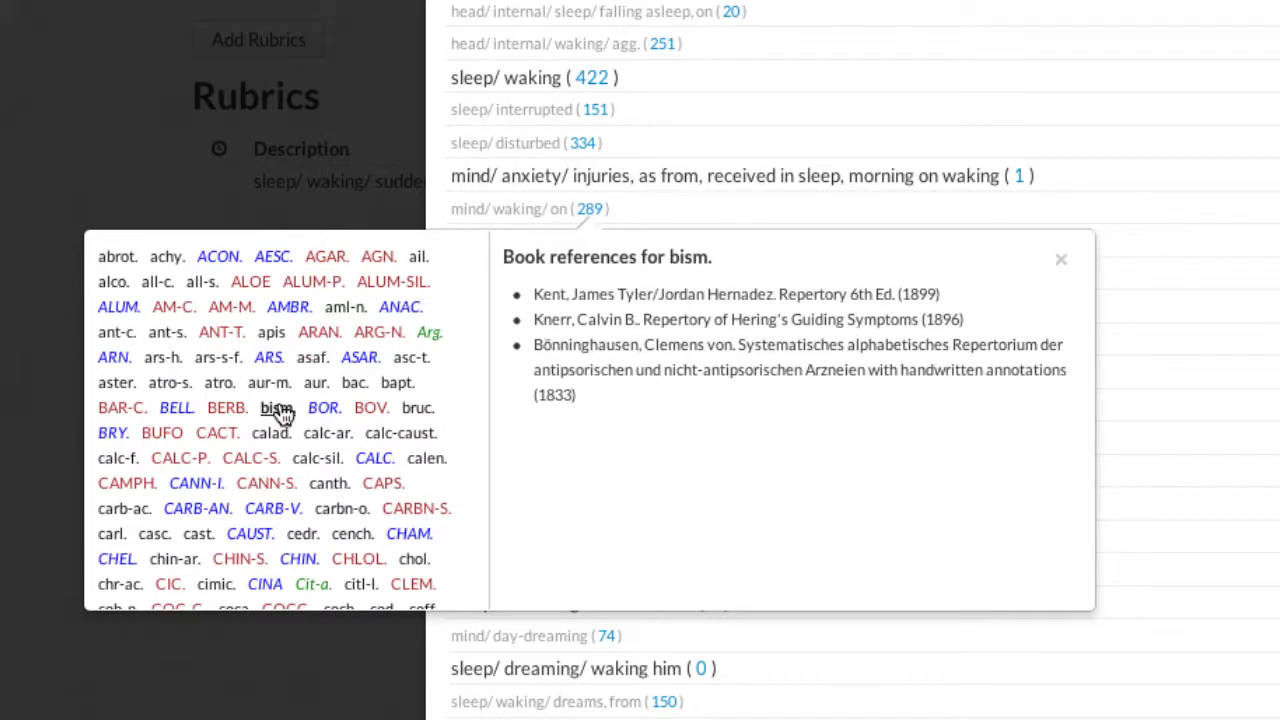
left_click(277, 486)
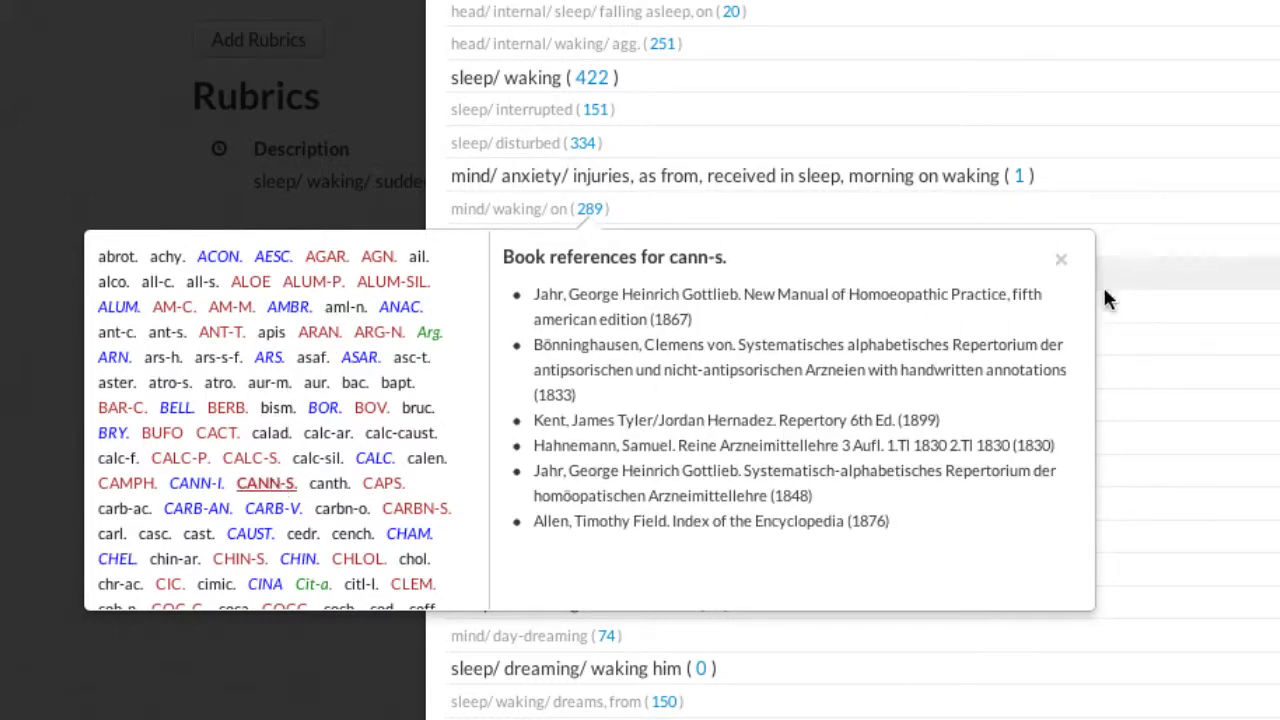
left_click(1059, 261)
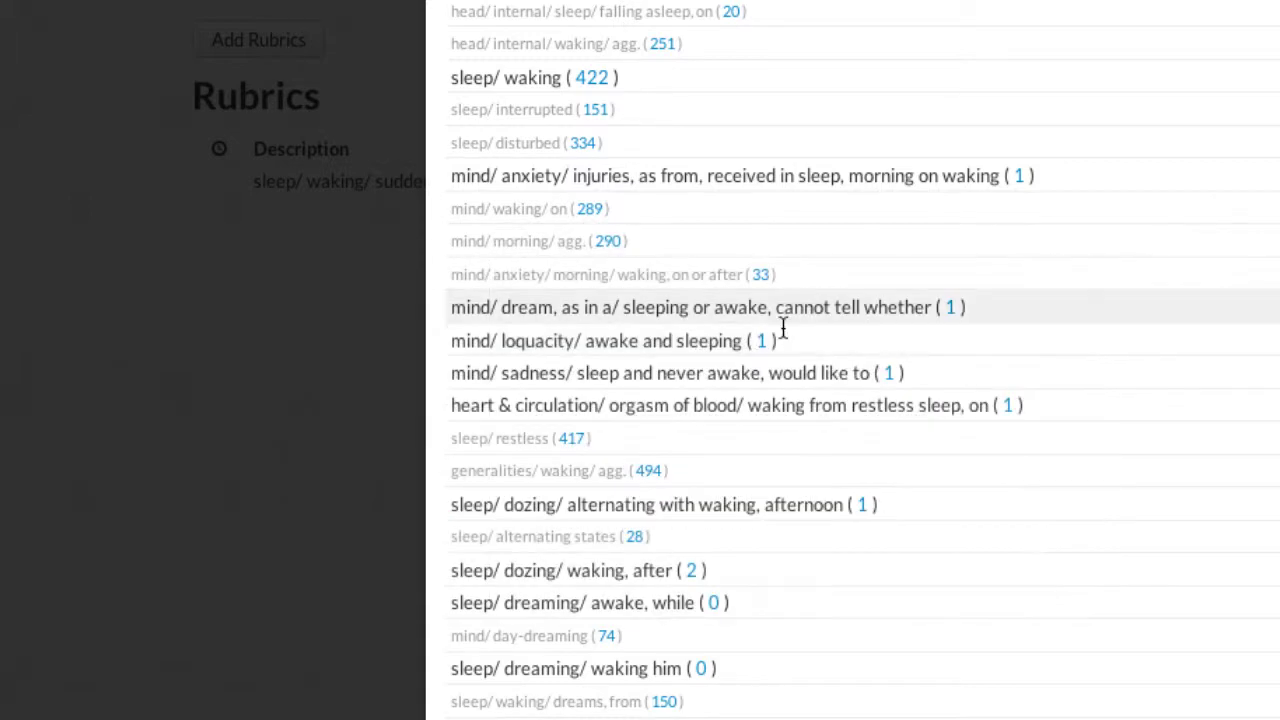
Check the book references for asar., carb-v., graph., phos. and sul-ac. under mind/ anxiety/ morning/ waking, on or after, and close the symptom search
left_click(762, 276)
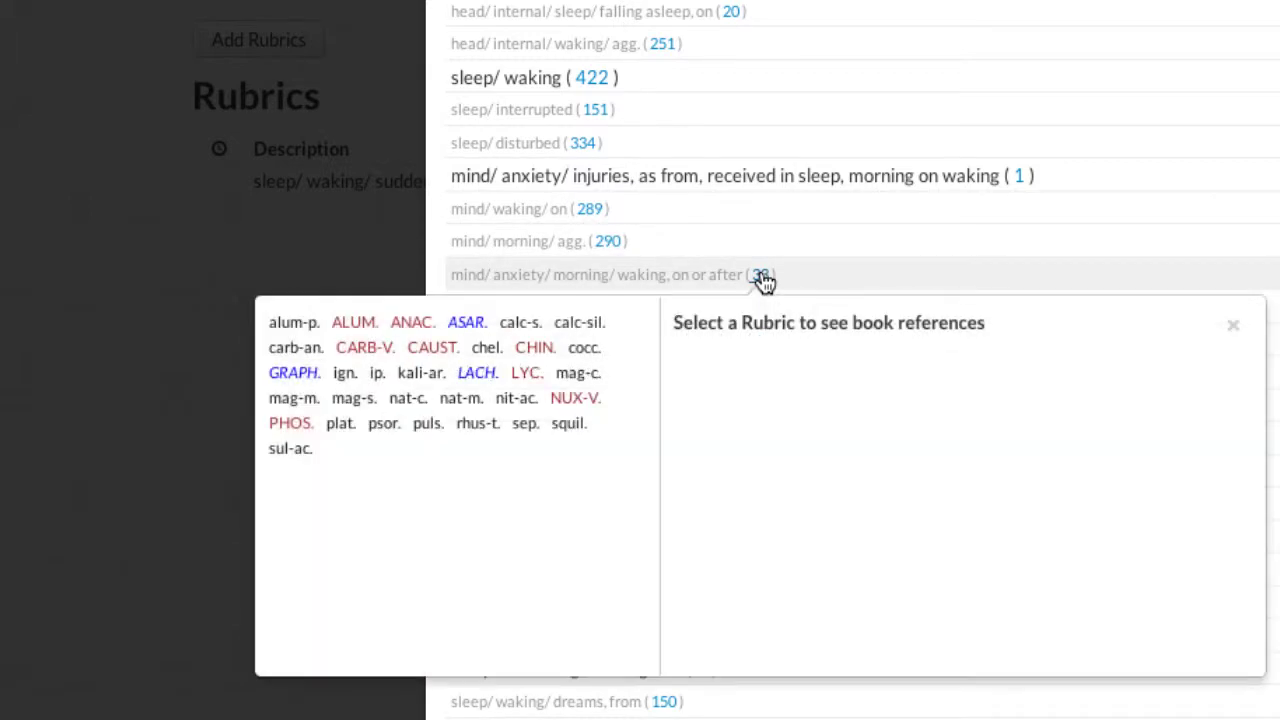
left_click(470, 324)
left_click(378, 350)
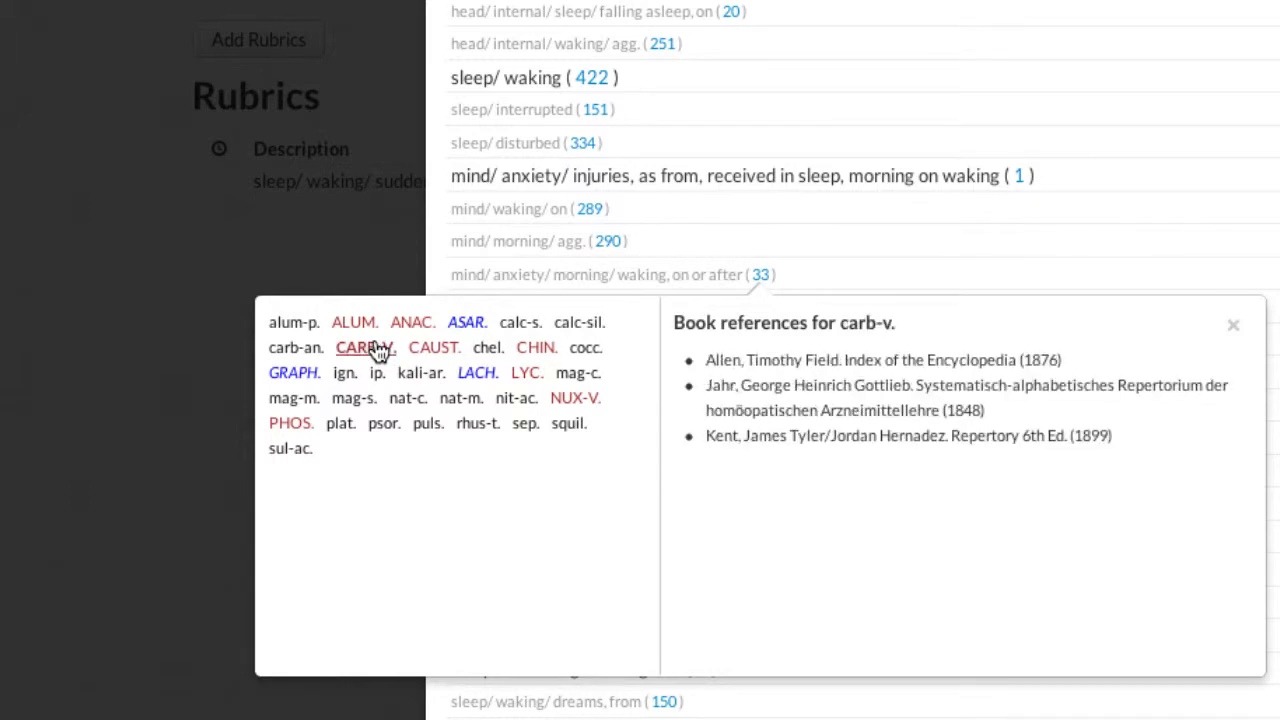
left_click(311, 373)
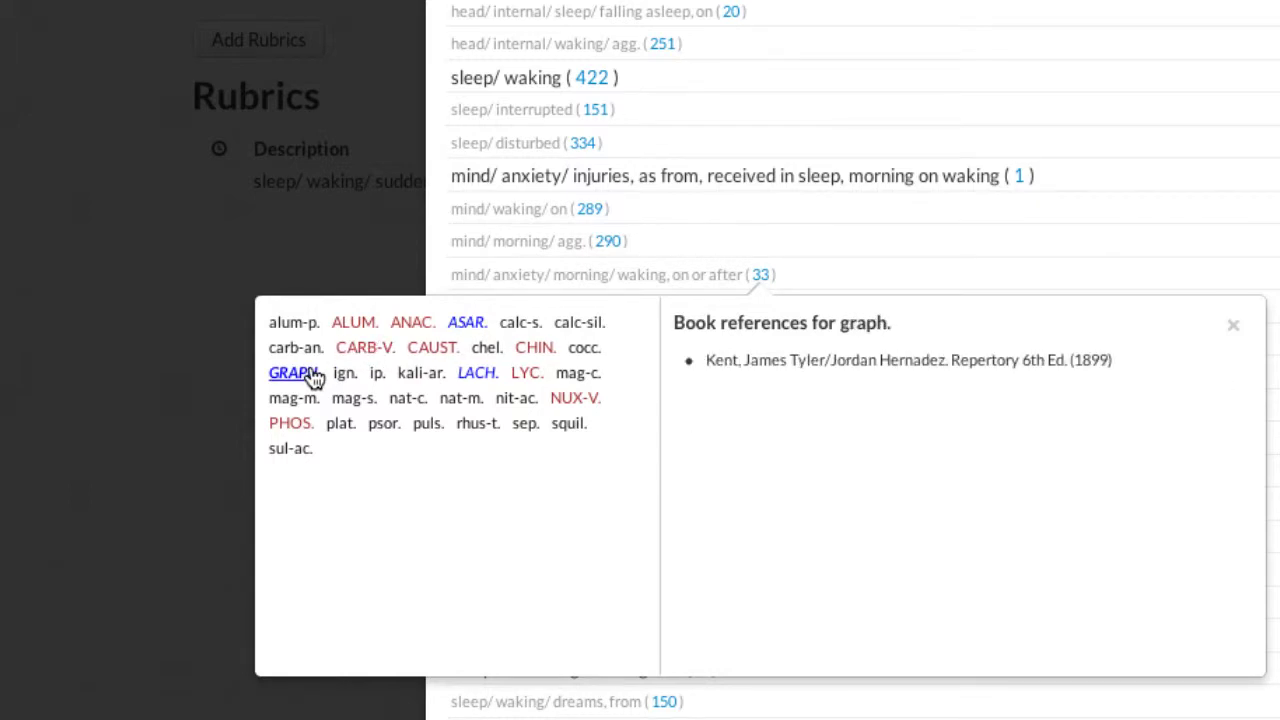
left_click(290, 425)
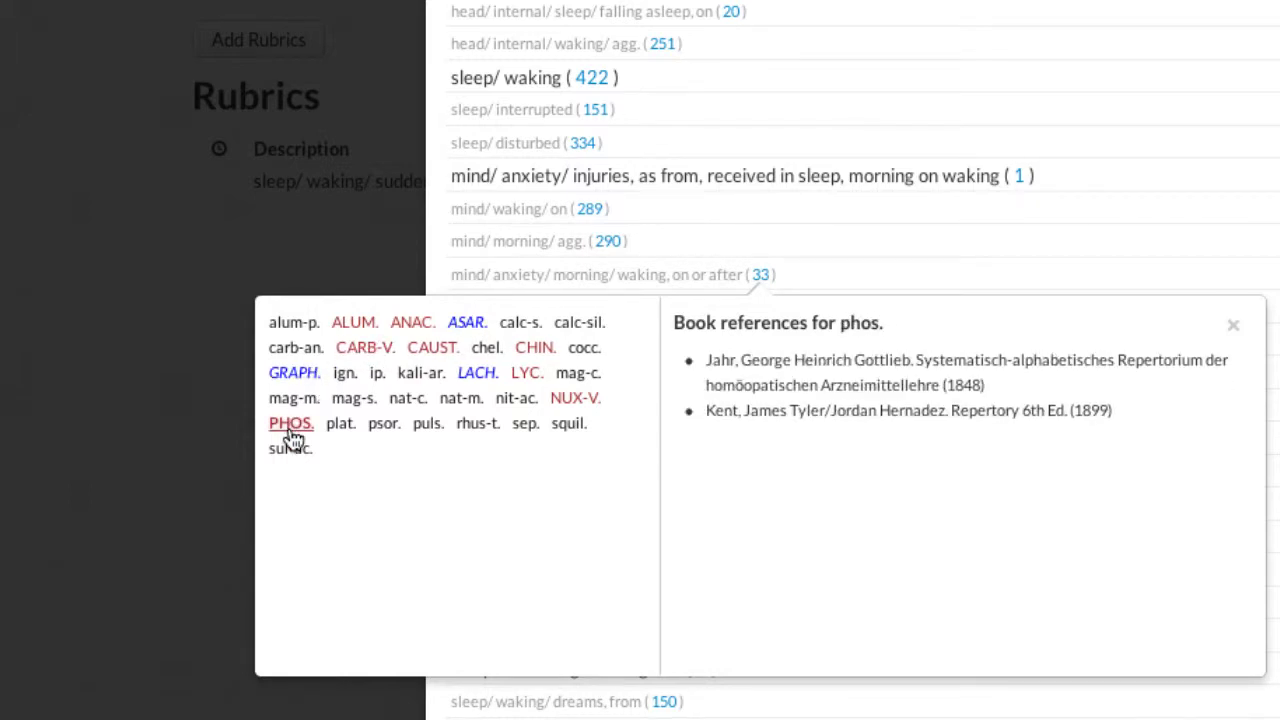
left_click(290, 450)
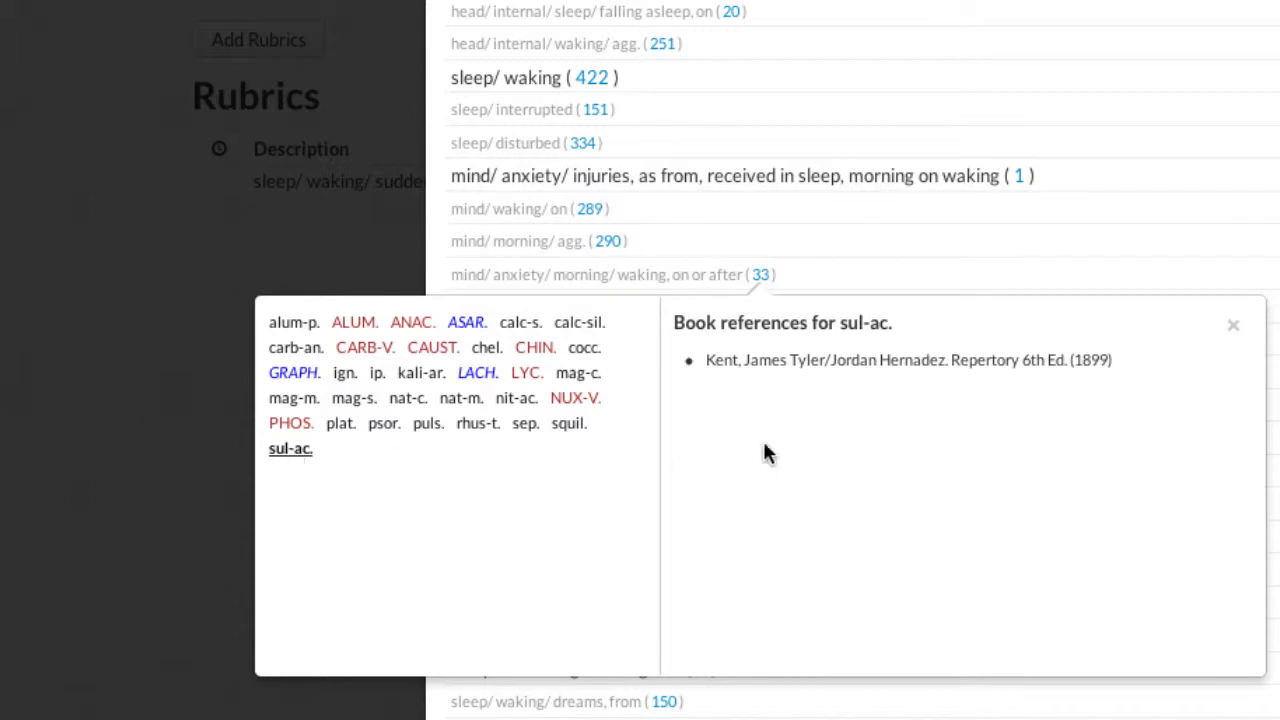
left_click(1234, 332)
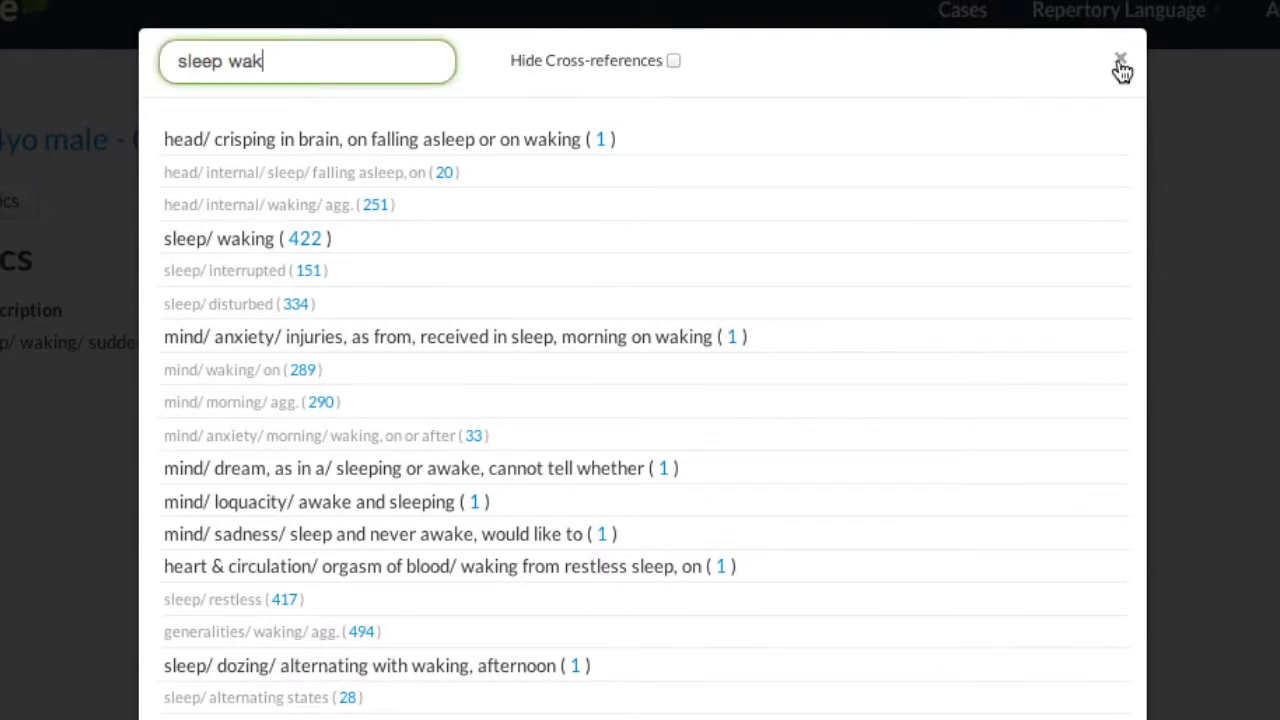
left_click(1120, 62)
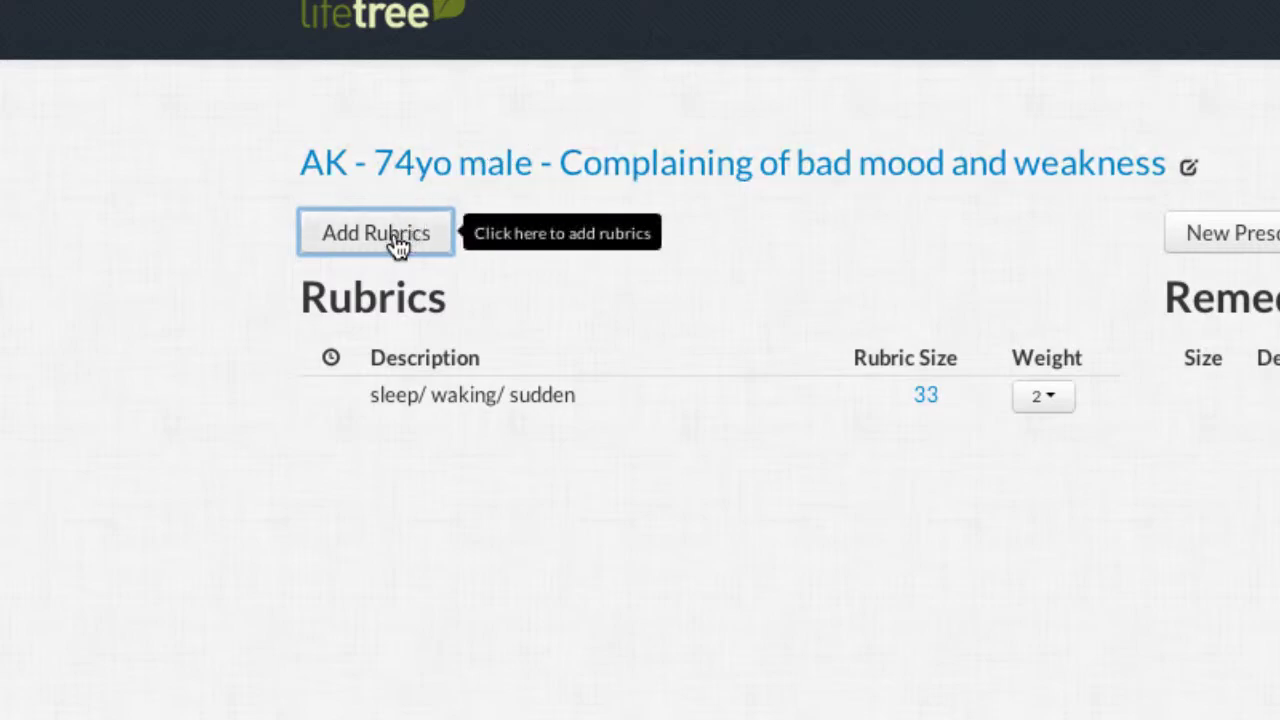
Search the symptoms for "mind memory weak" and add mind/ memory/ weakness, loss of to the case with weight 1 (Light)
left_click(398, 246)
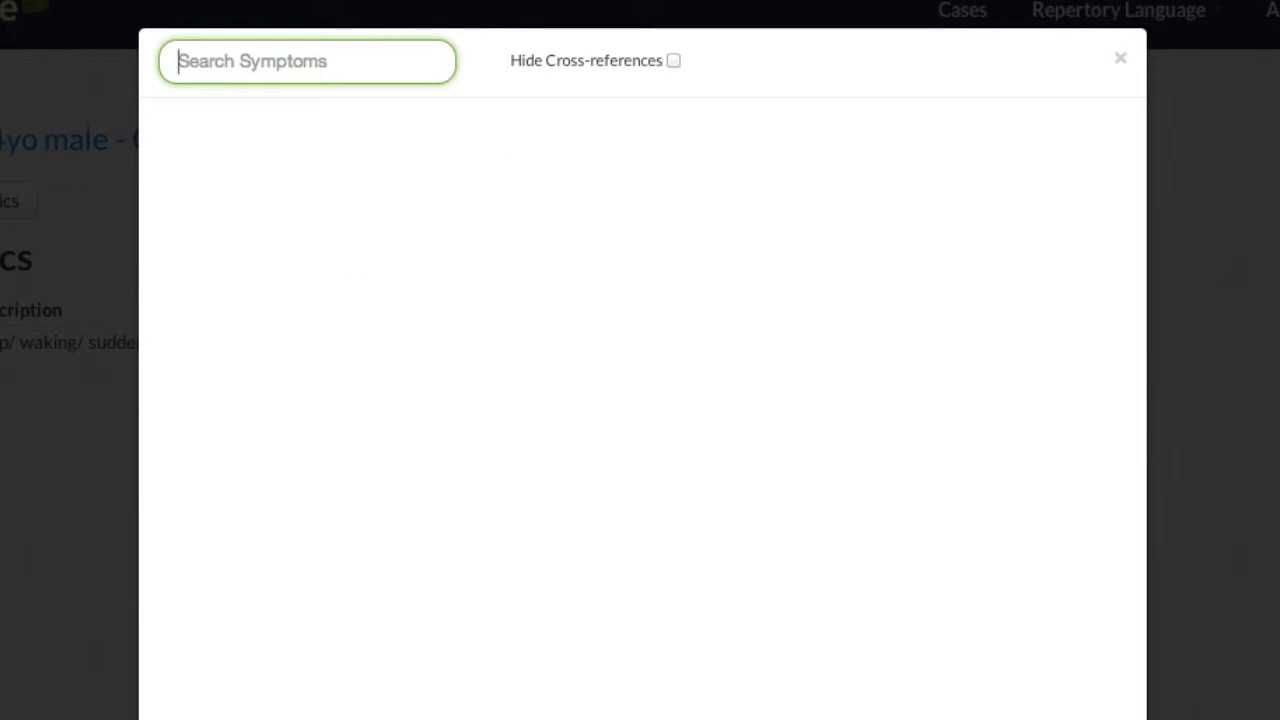
type("mind me")
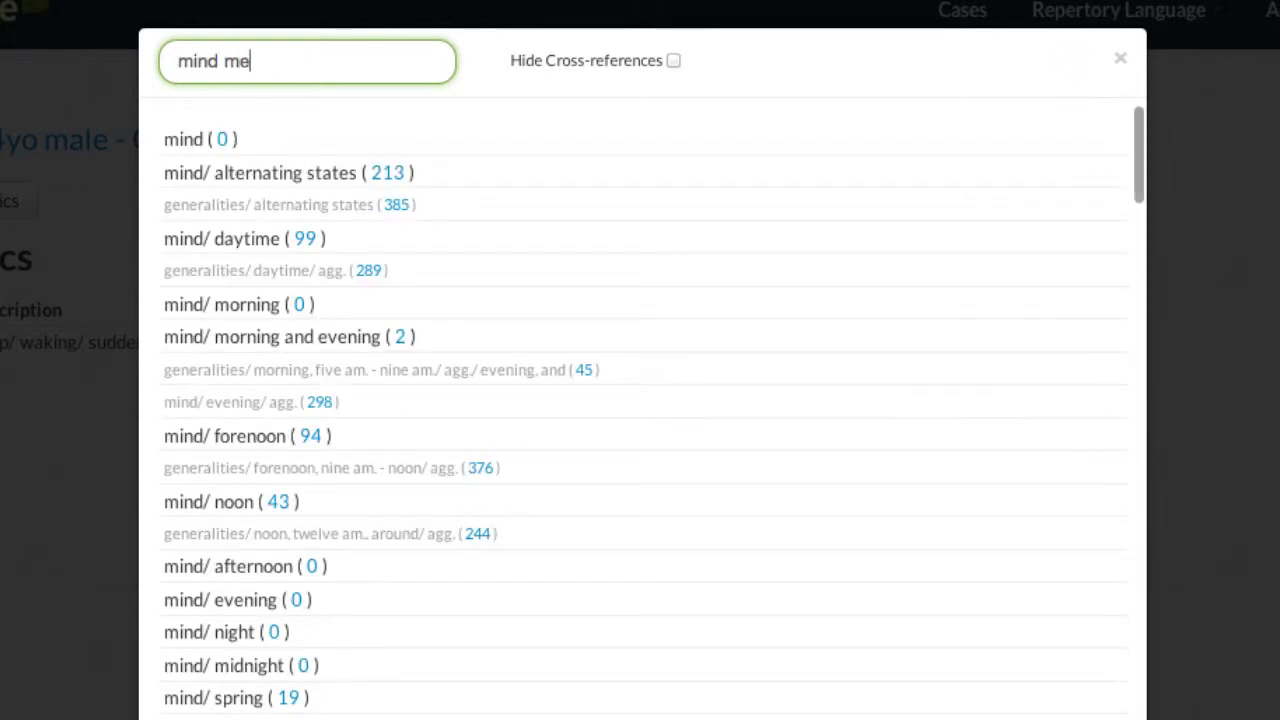
type("mory weak")
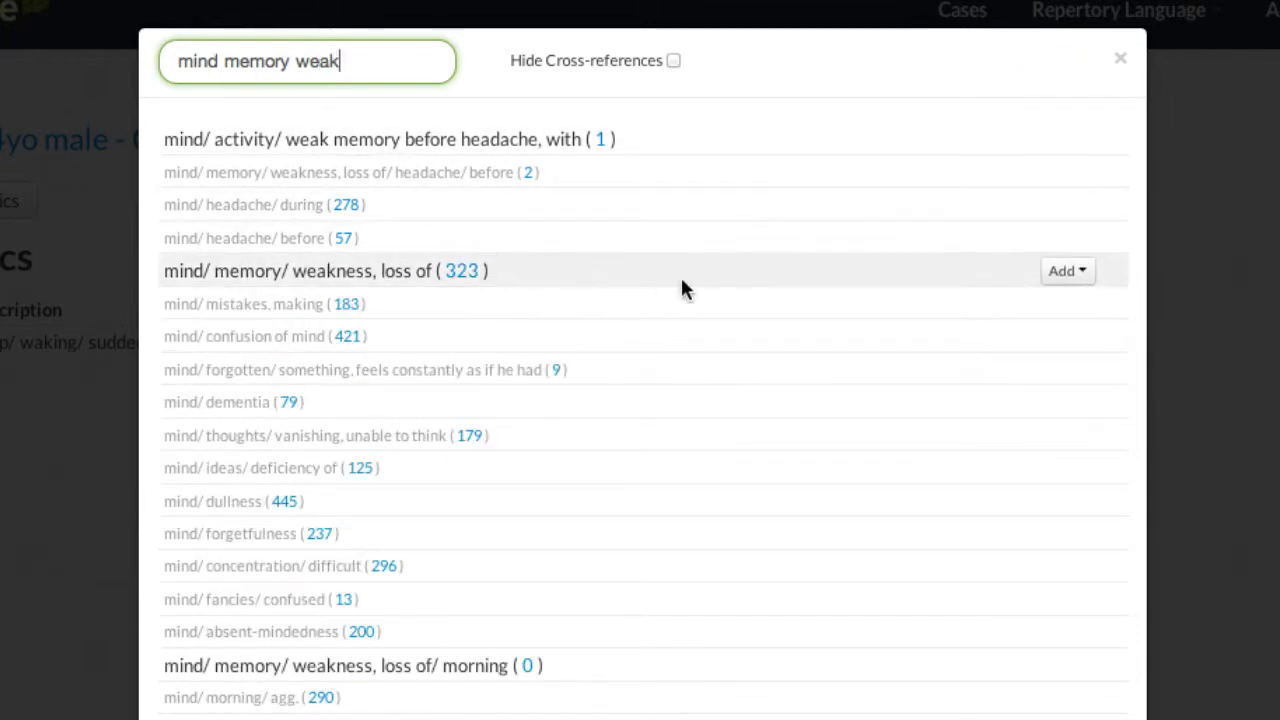
left_click(1060, 274)
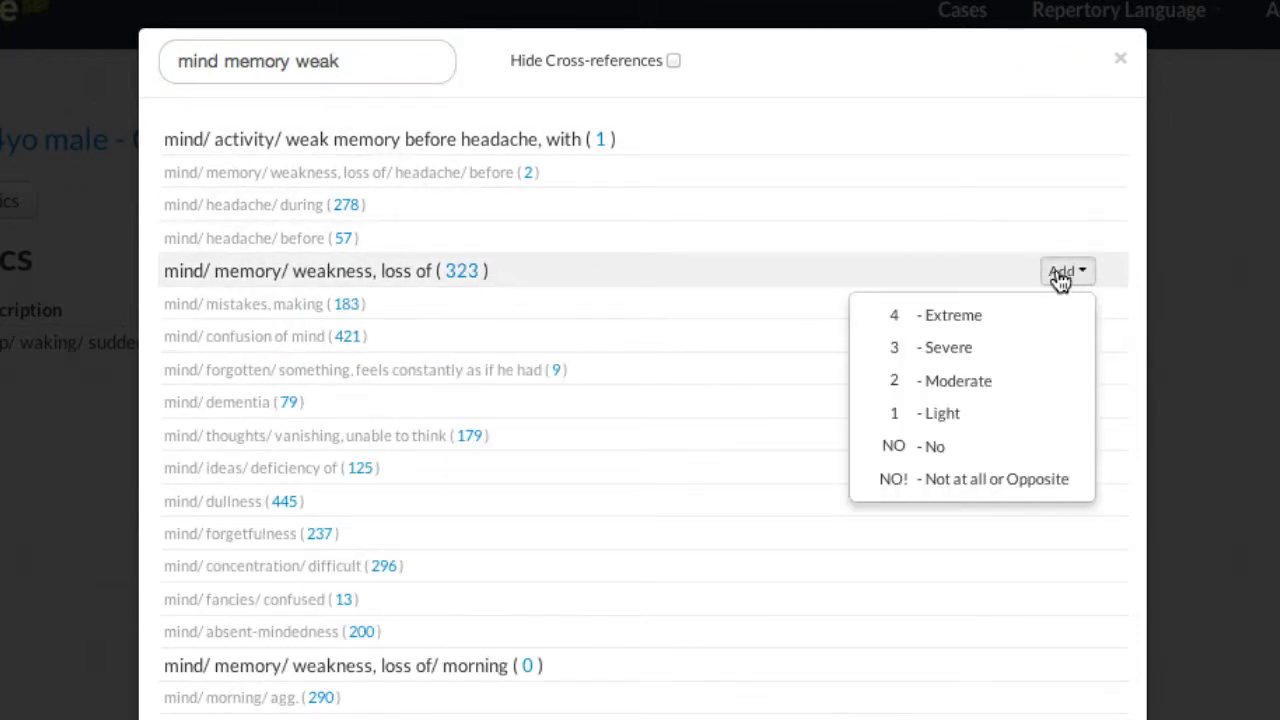
left_click(981, 422)
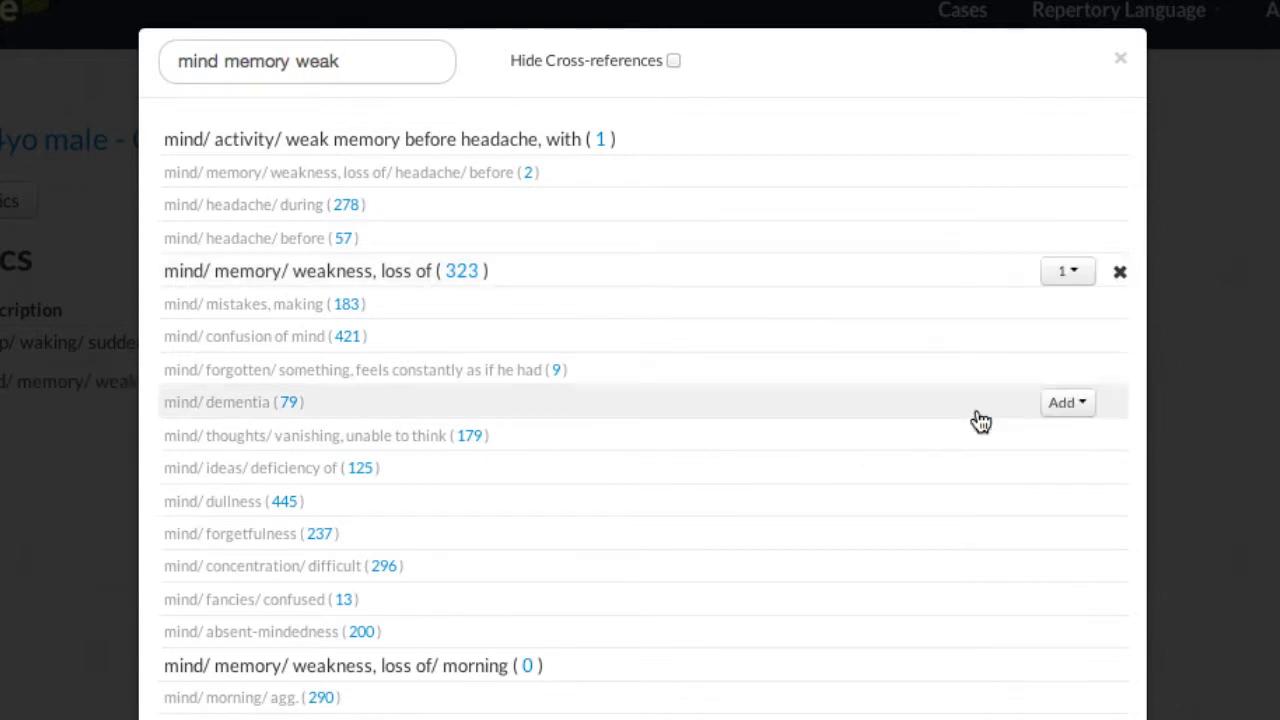
Search the symptoms for "ability phil" and add mind/ philosophy/ ability for to the case with weight 2 (Moderate)
left_click(366, 63)
key("BackSpace")
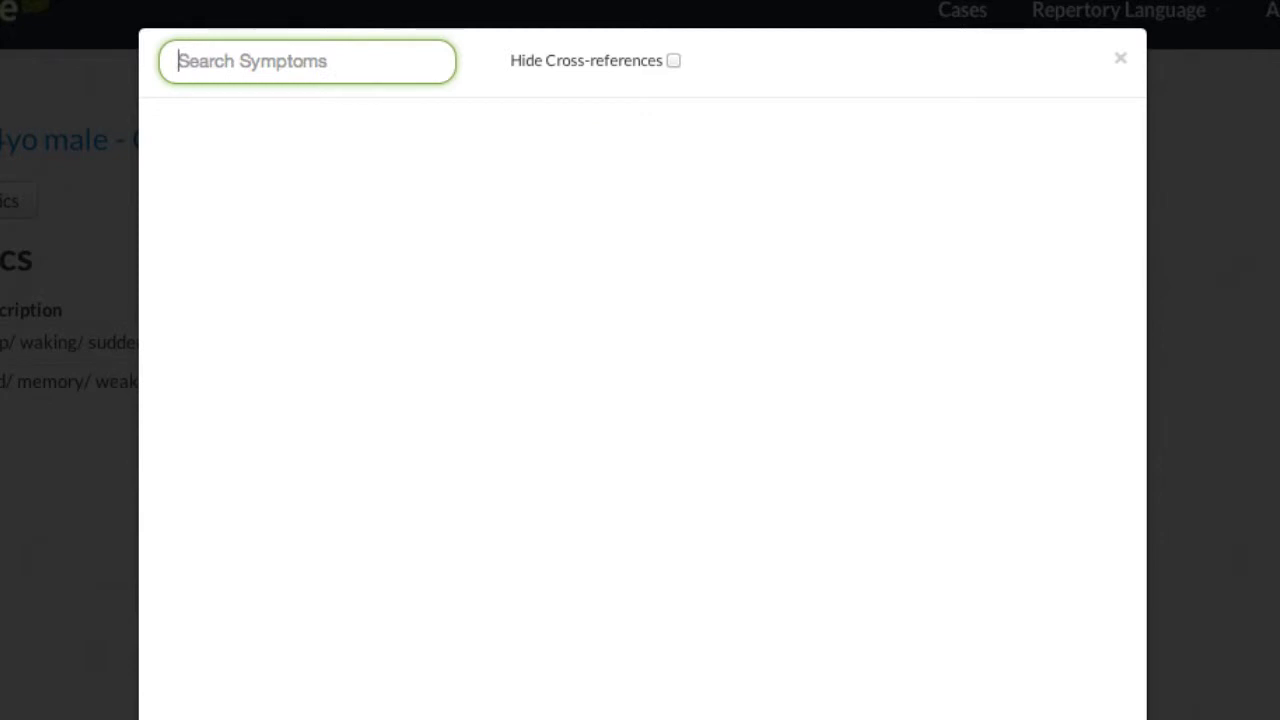
type("ab")
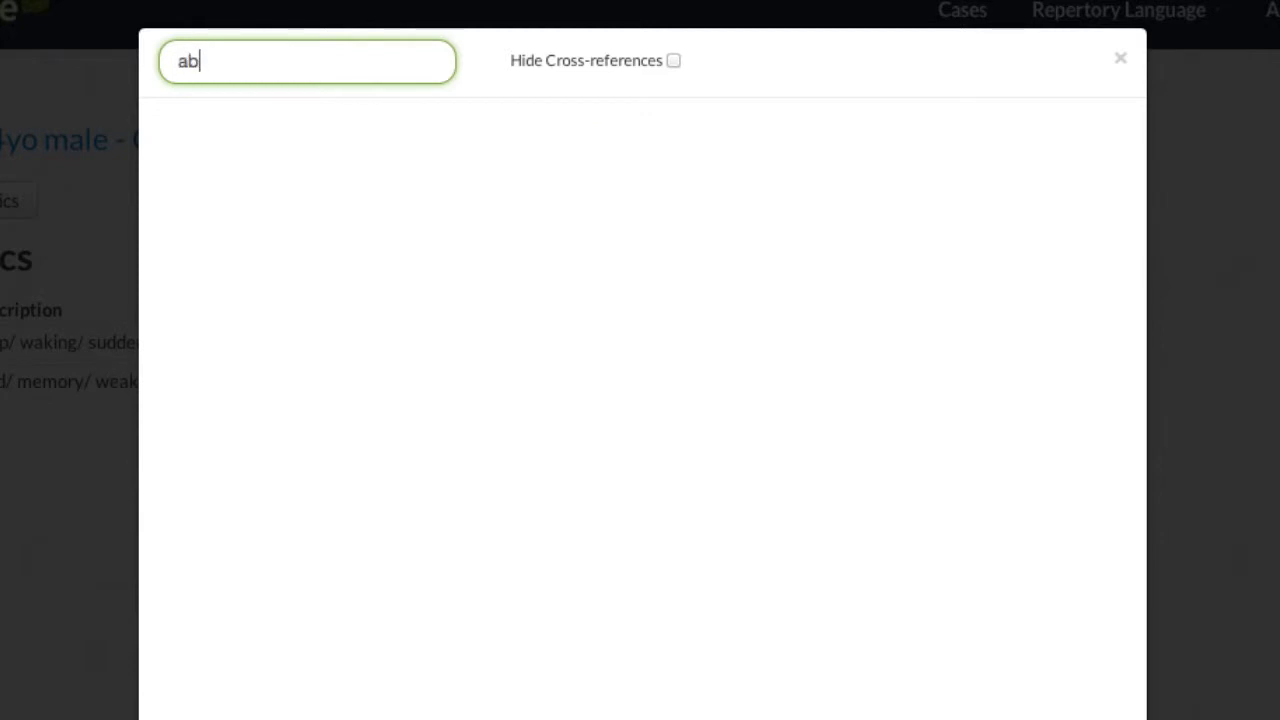
type("ility phil")
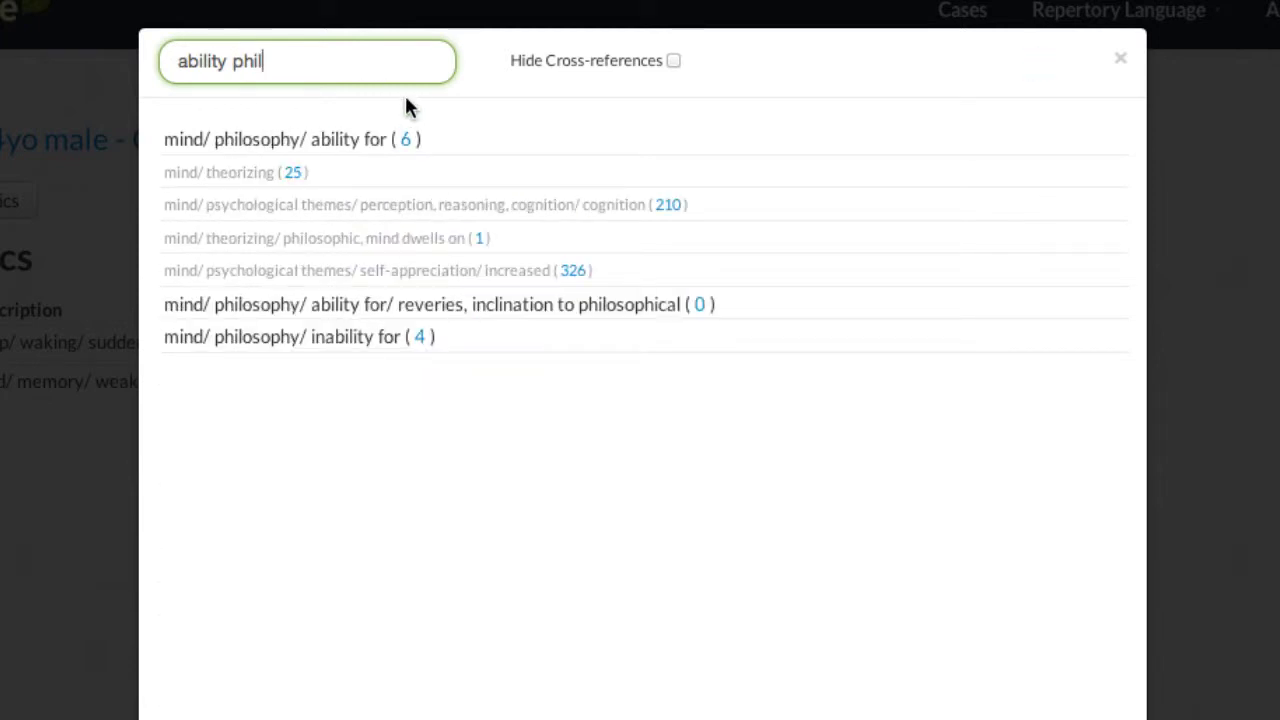
mouse_move(888, 140)
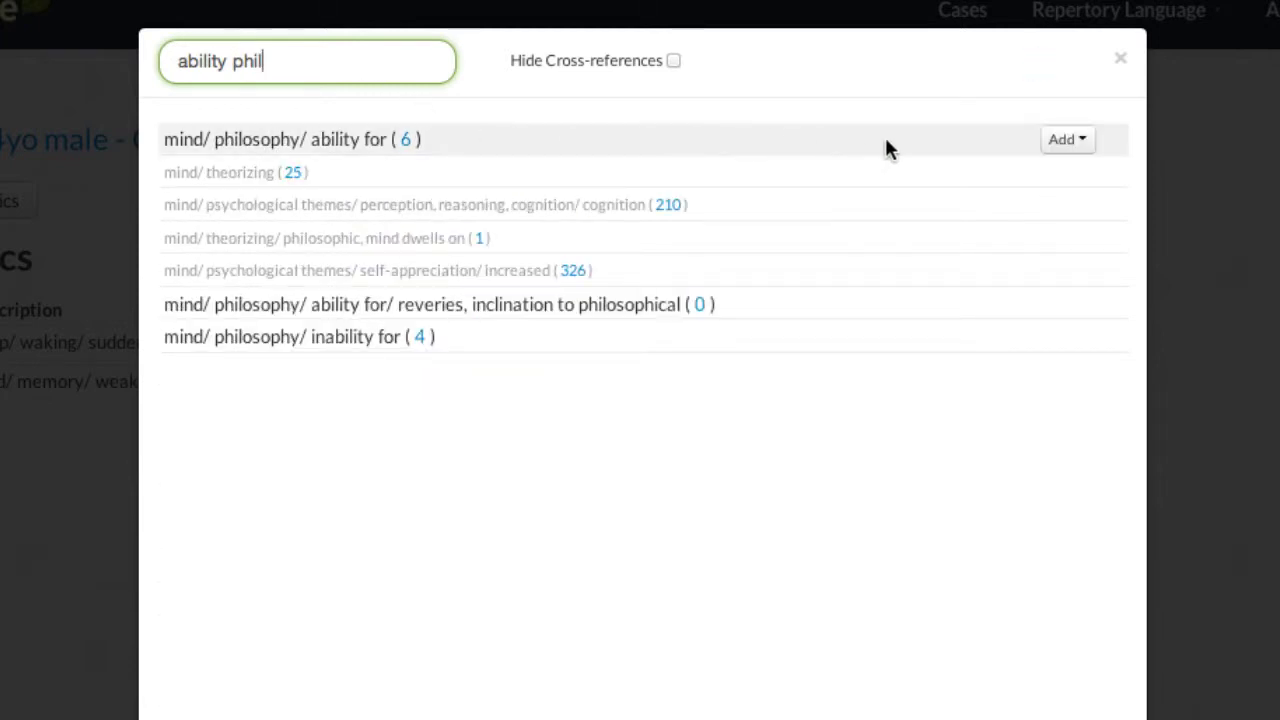
left_click(1090, 150)
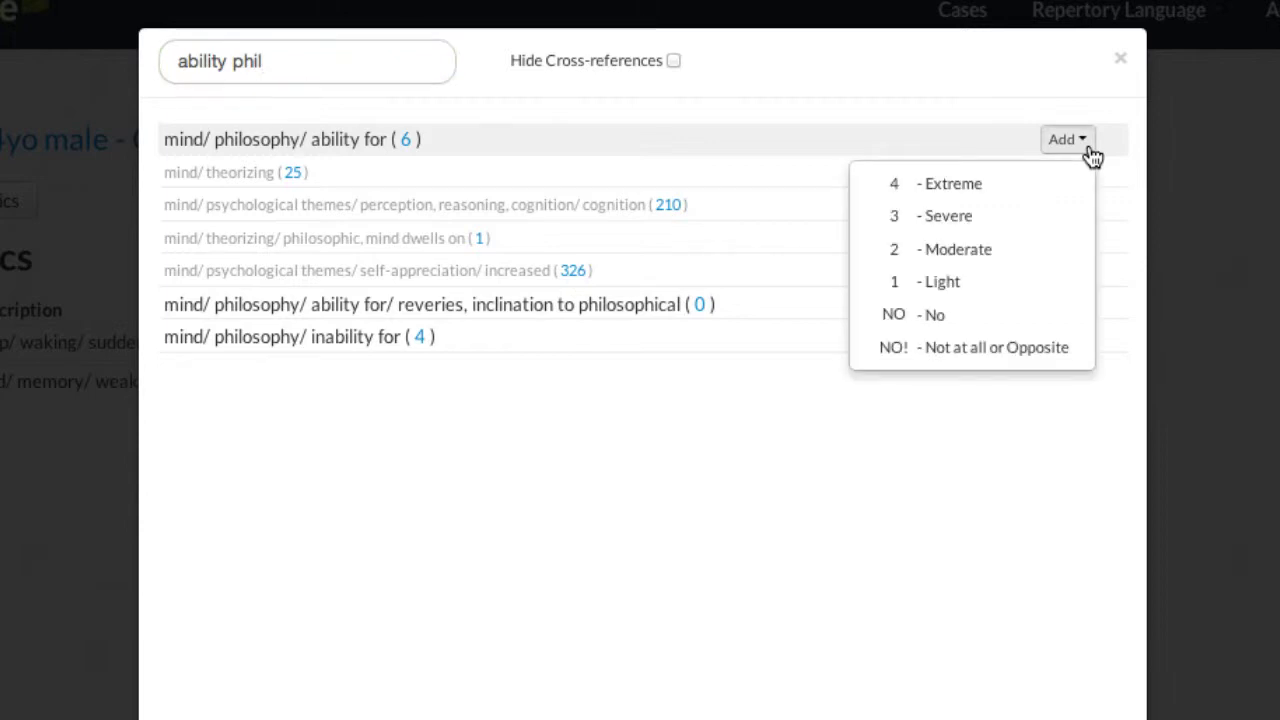
left_click(979, 251)
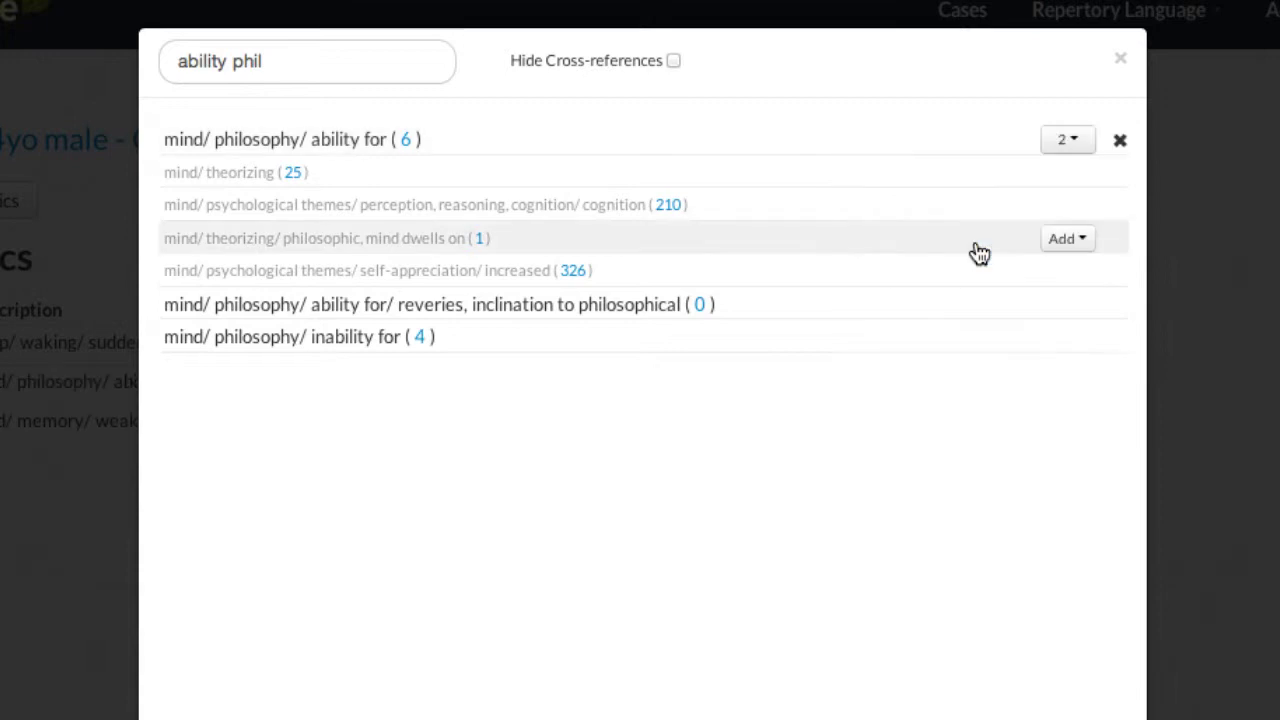
Search the symptoms for "theor" and add mind/ theorizing to the case with weight 2 (Moderate)
left_click(402, 55)
key("ctrl+a")
key("BackSpace")
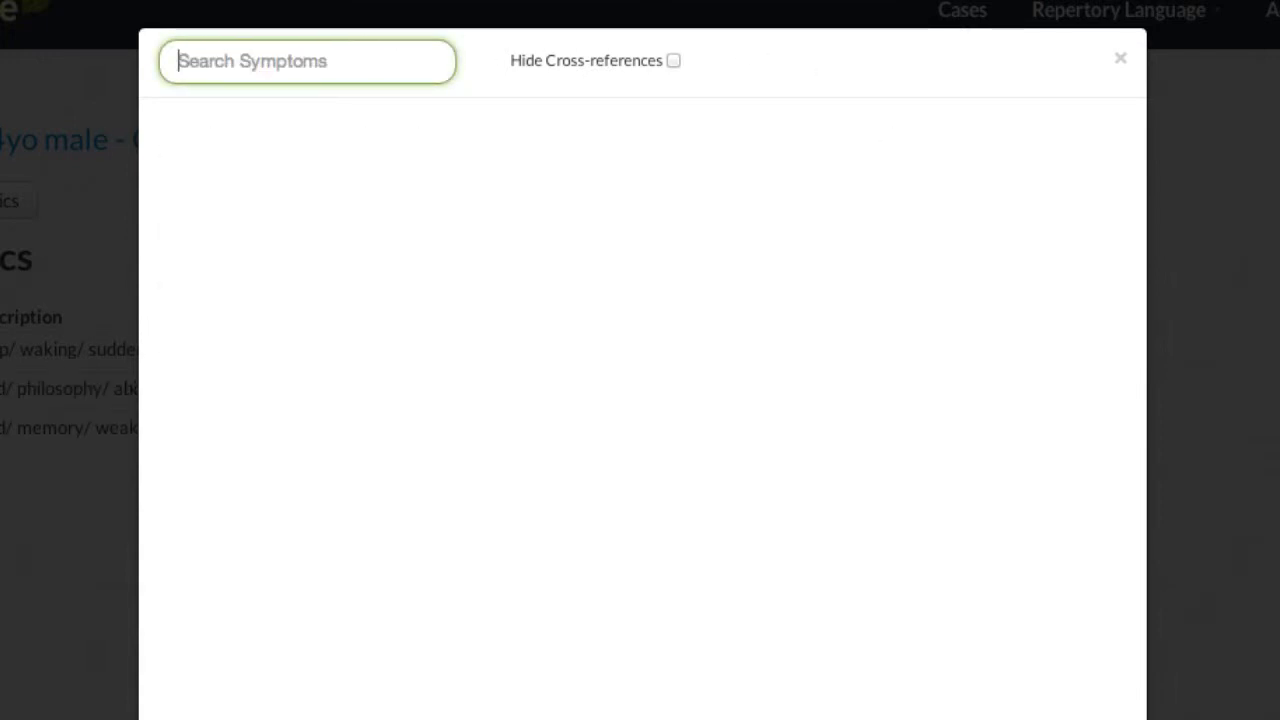
type("theor")
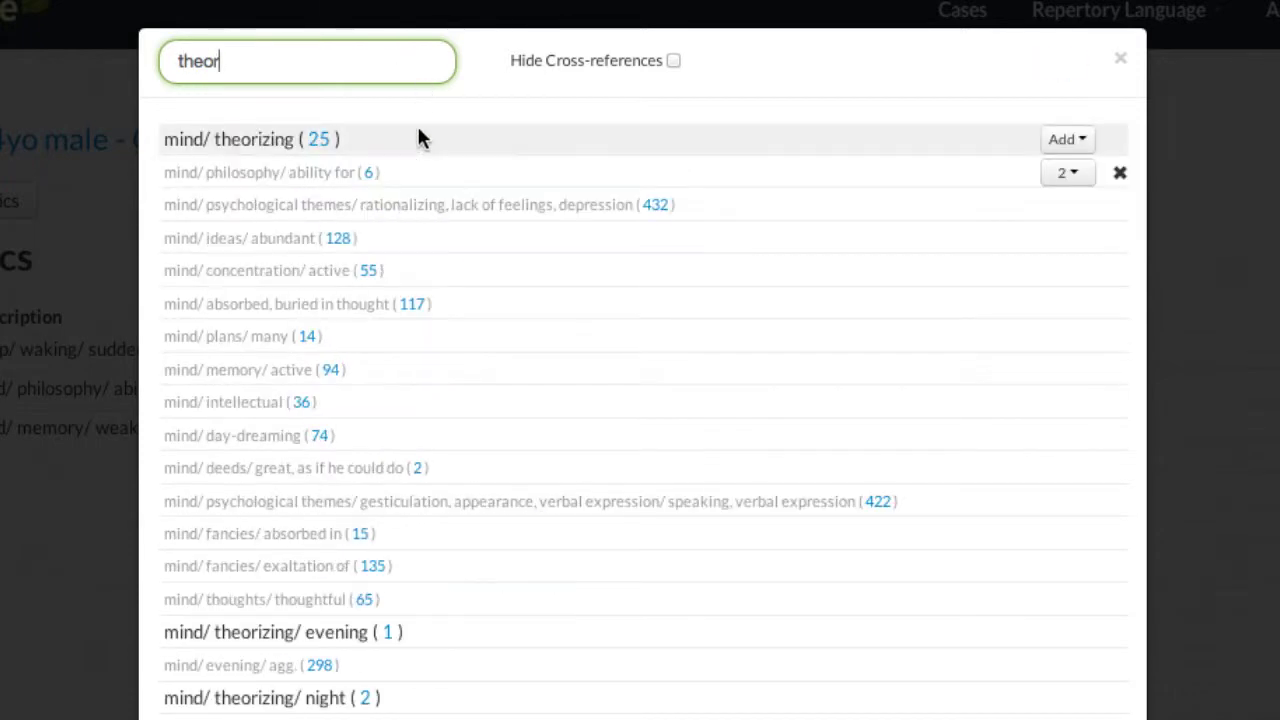
left_click(1068, 141)
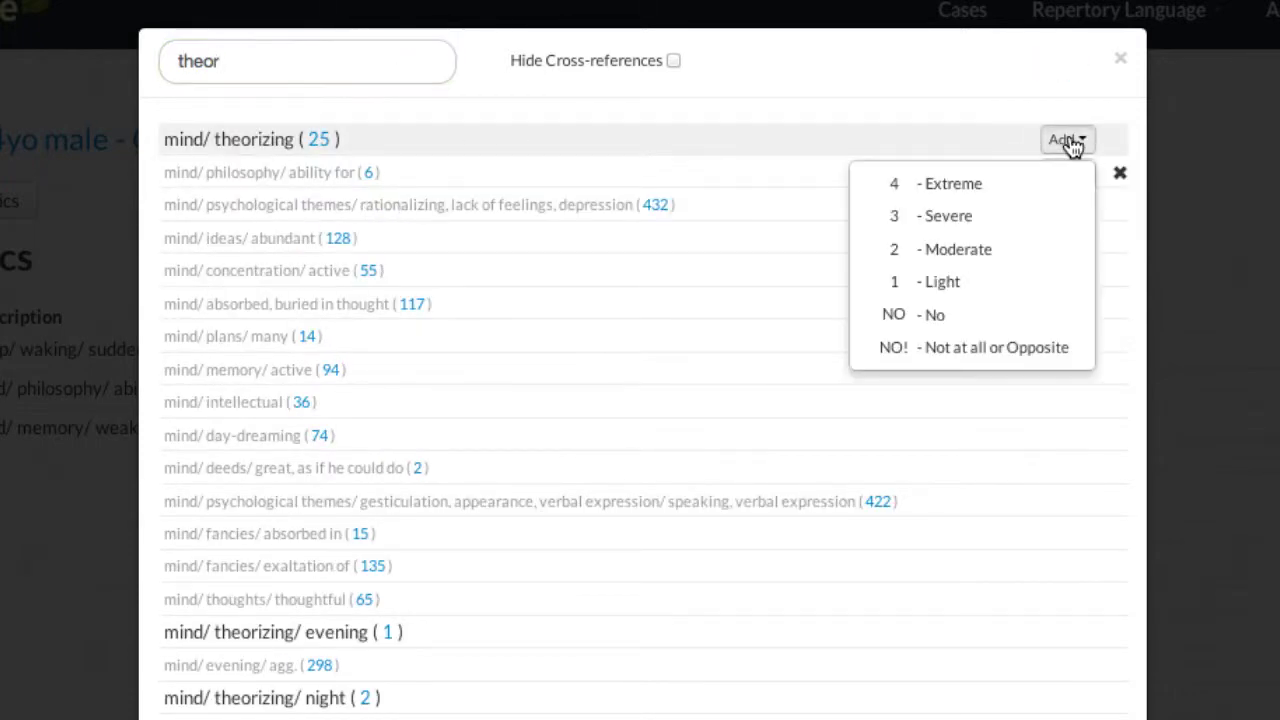
left_click(993, 250)
Search the symptoms for "generalities sea air amel" and add generalities/ air/ seashore air/ amel. with weight 3 (Severe)
left_click(323, 63)
double_click(323, 63)
key("BackSpace")
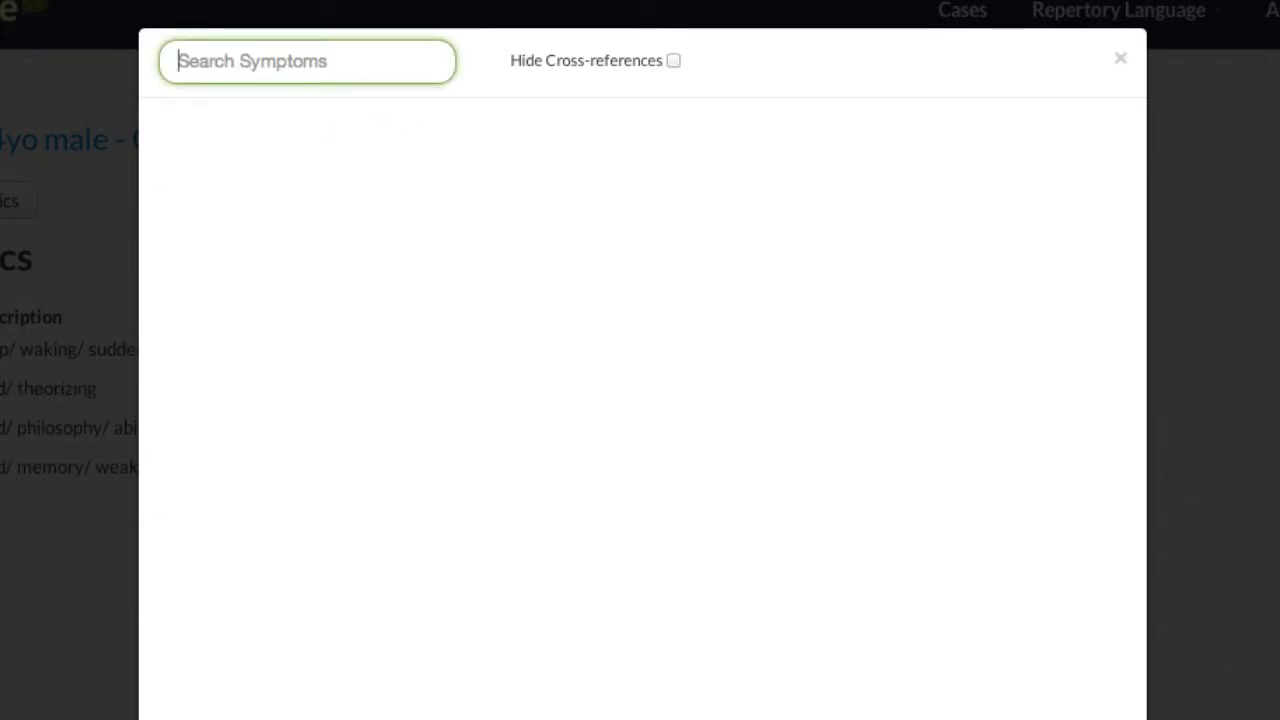
type("generalitie")
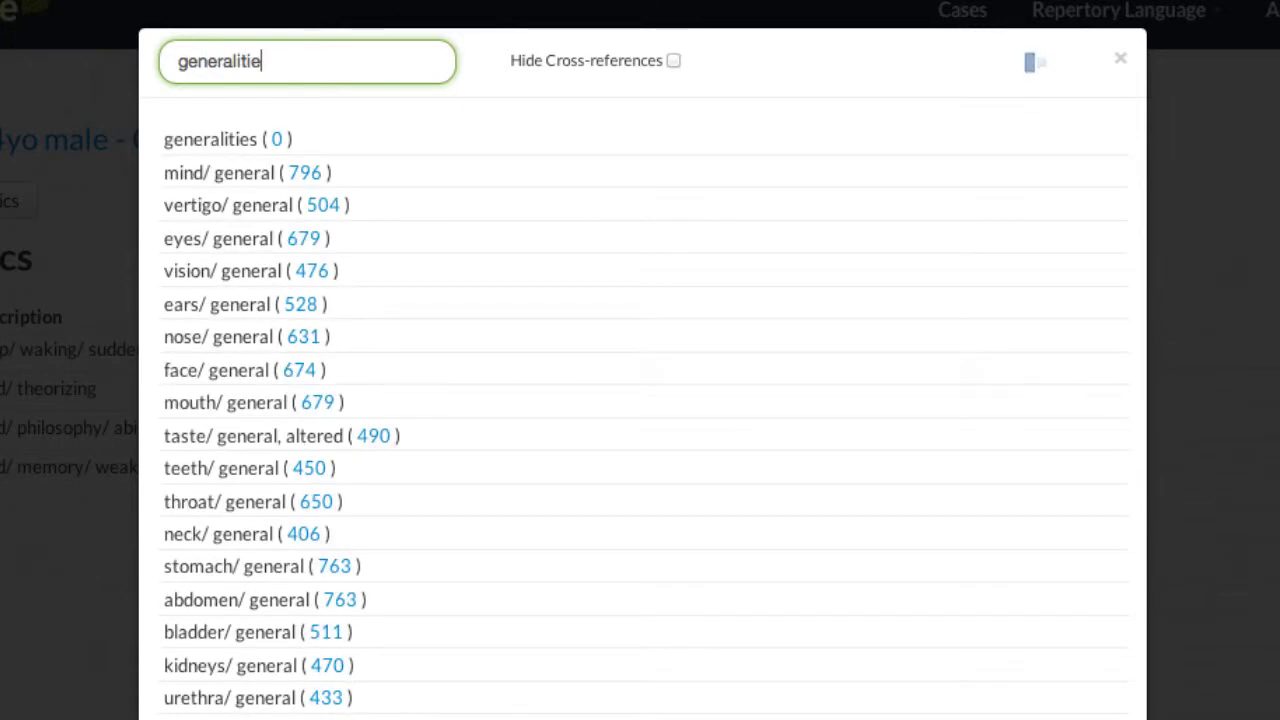
type("s sea a")
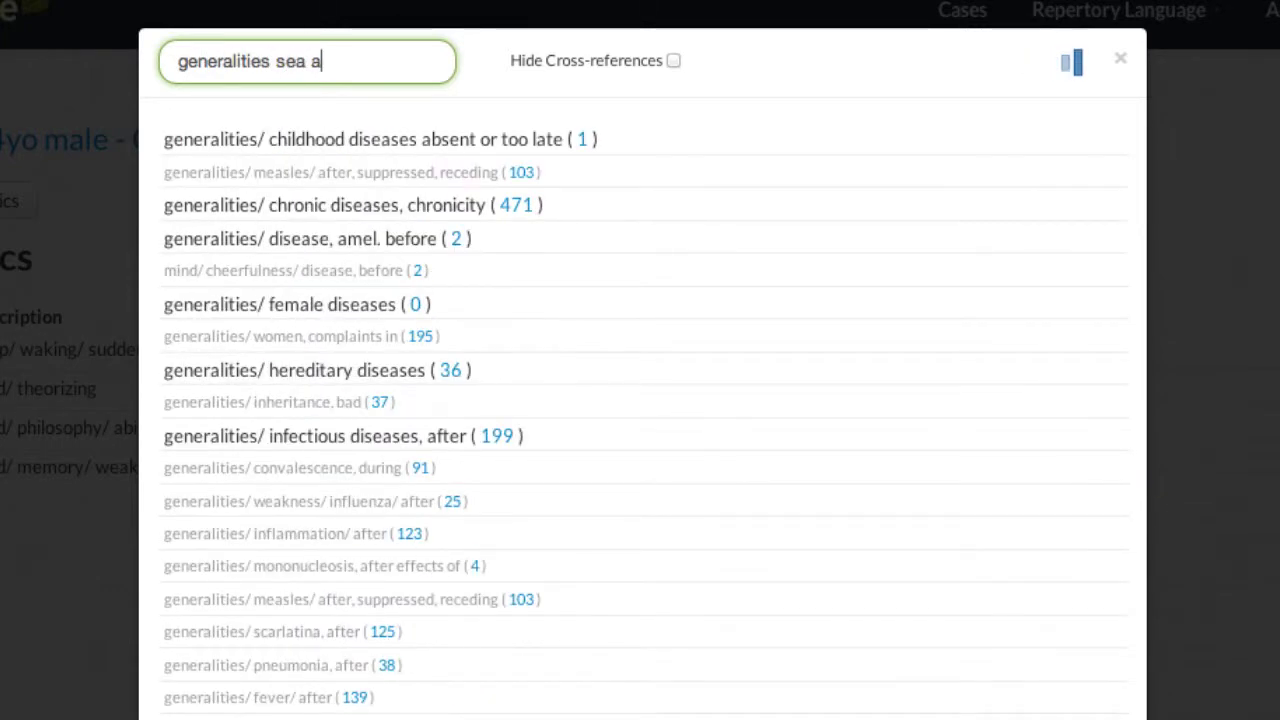
type("ir amel")
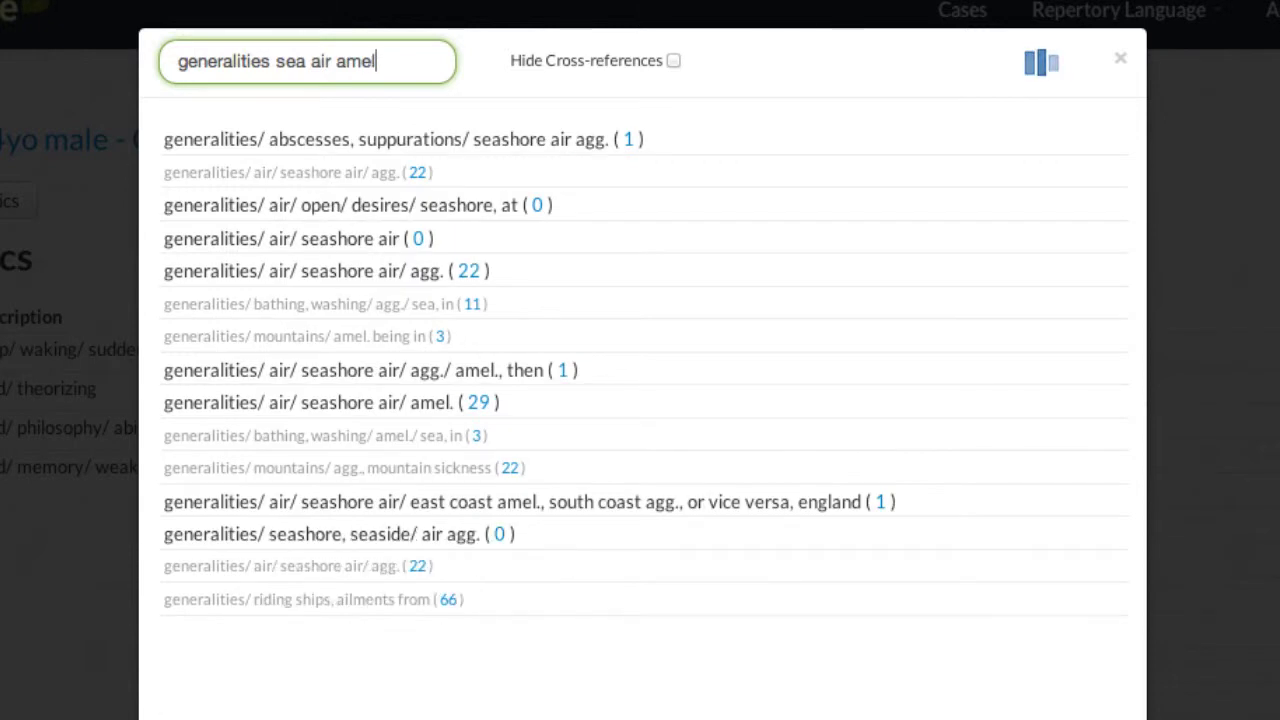
mouse_move(981, 182)
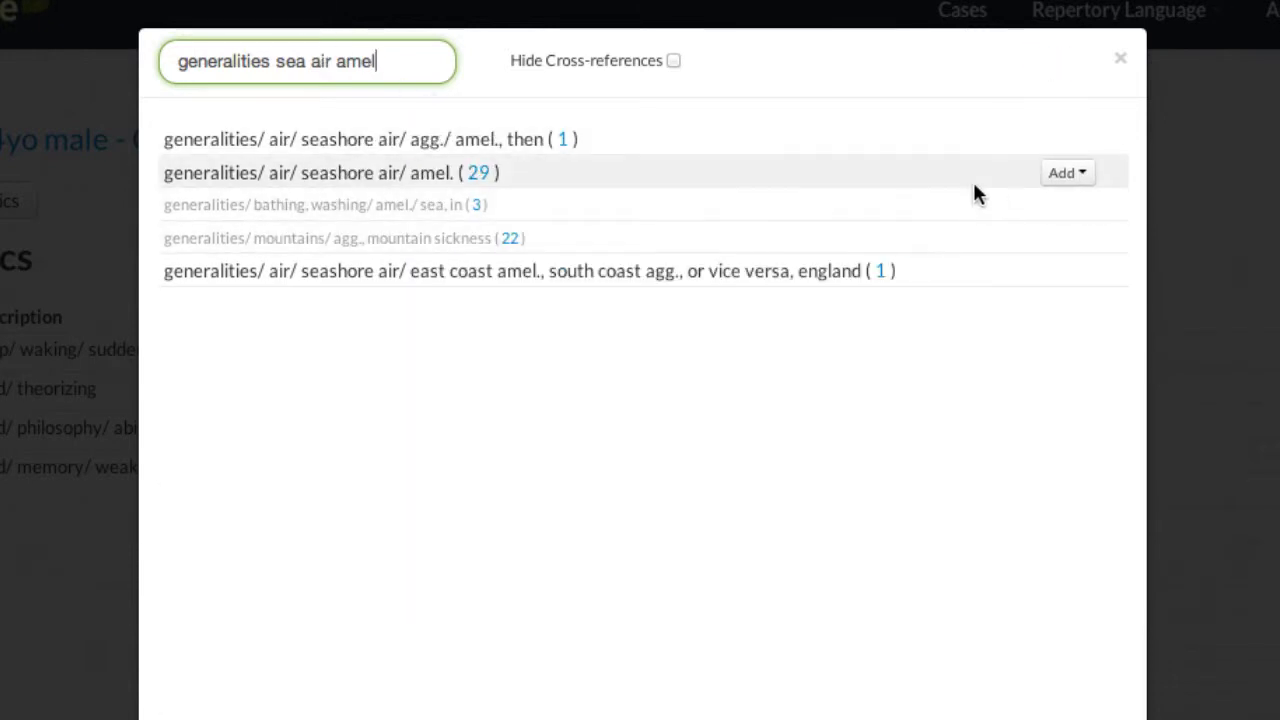
left_click(1066, 178)
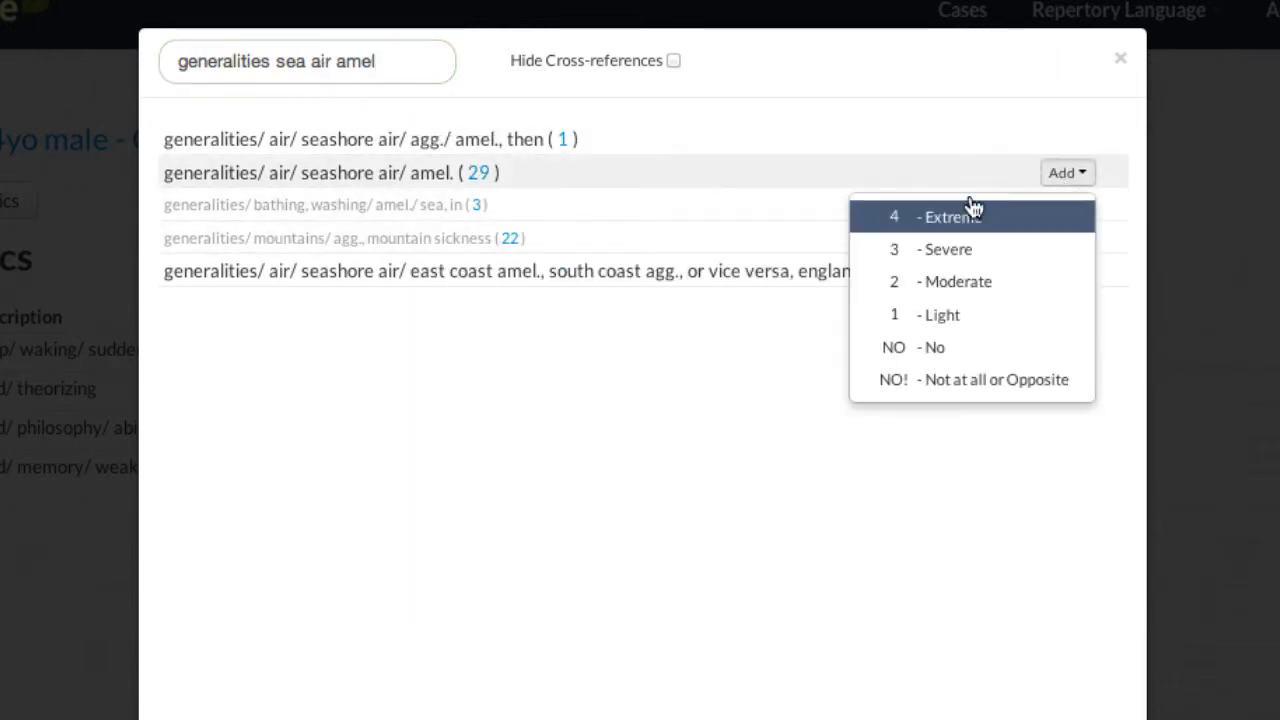
left_click(951, 250)
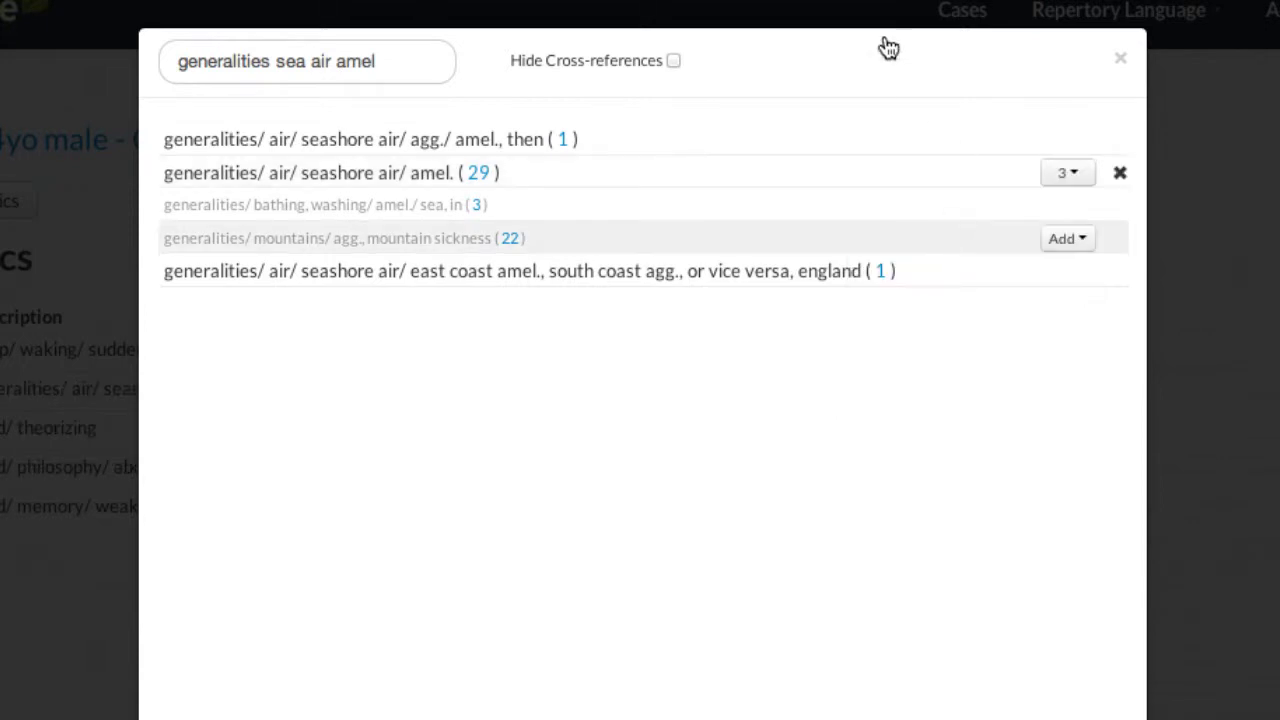
Add mind/ complaining from a "complaining" search with weight 3 (Severe), and close the symptom search
left_click(399, 71)
key("ctrl+a")
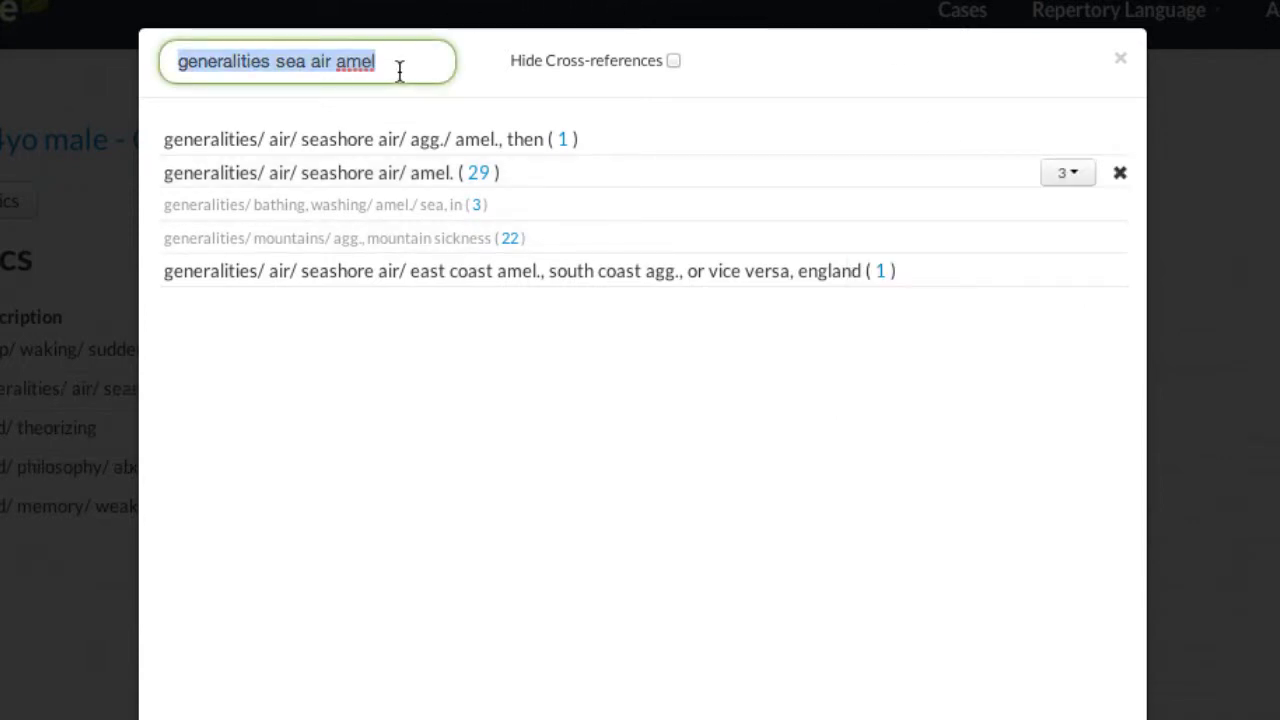
type("complaining")
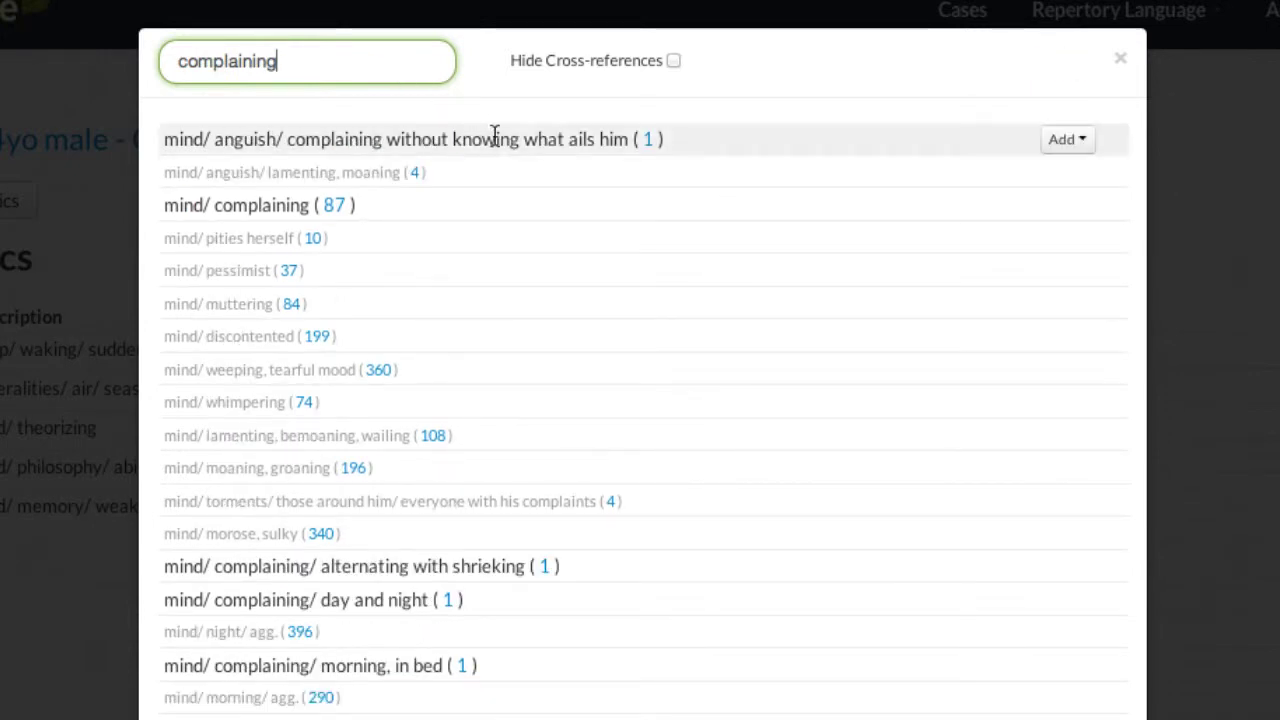
mouse_move(827, 200)
left_click(1070, 206)
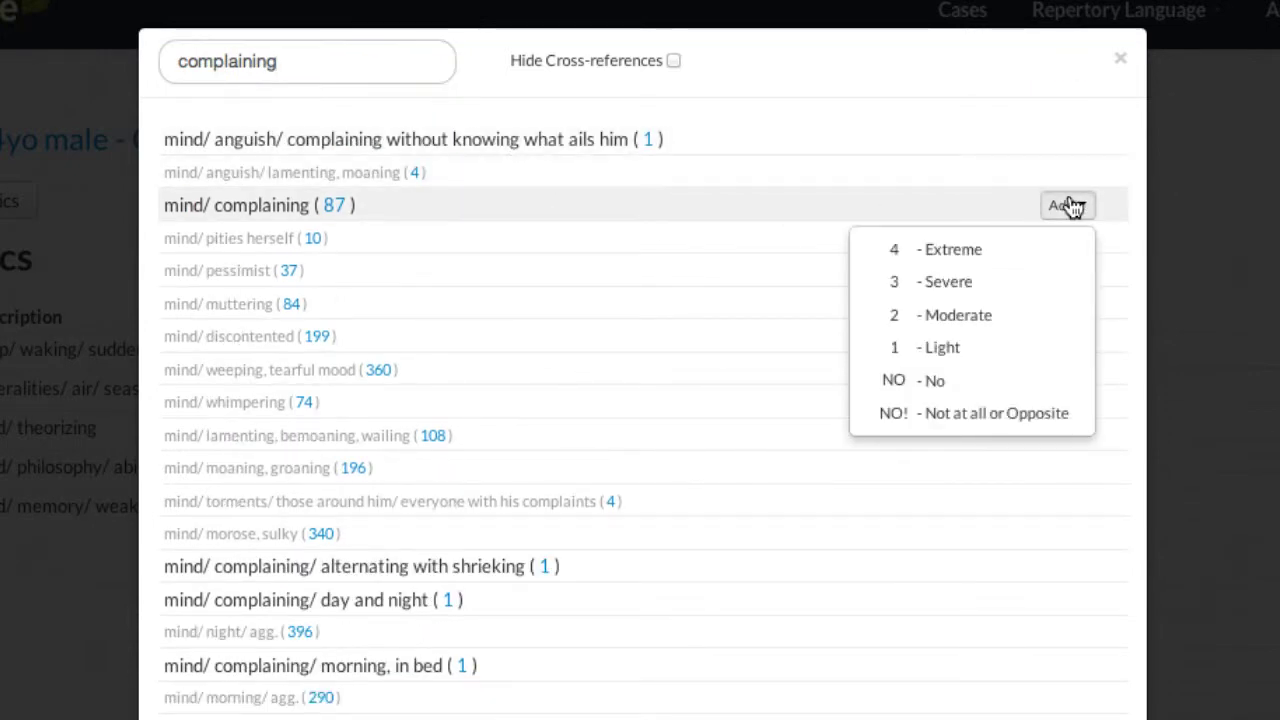
left_click(974, 287)
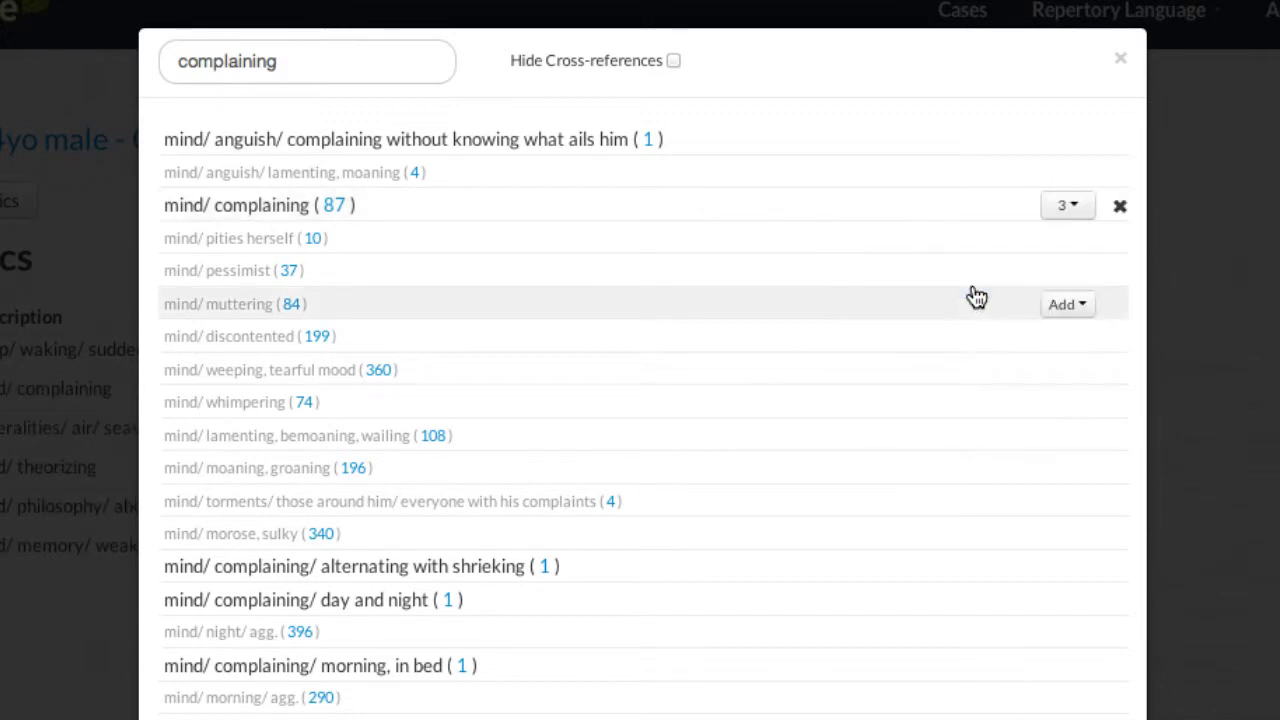
left_click(1121, 60)
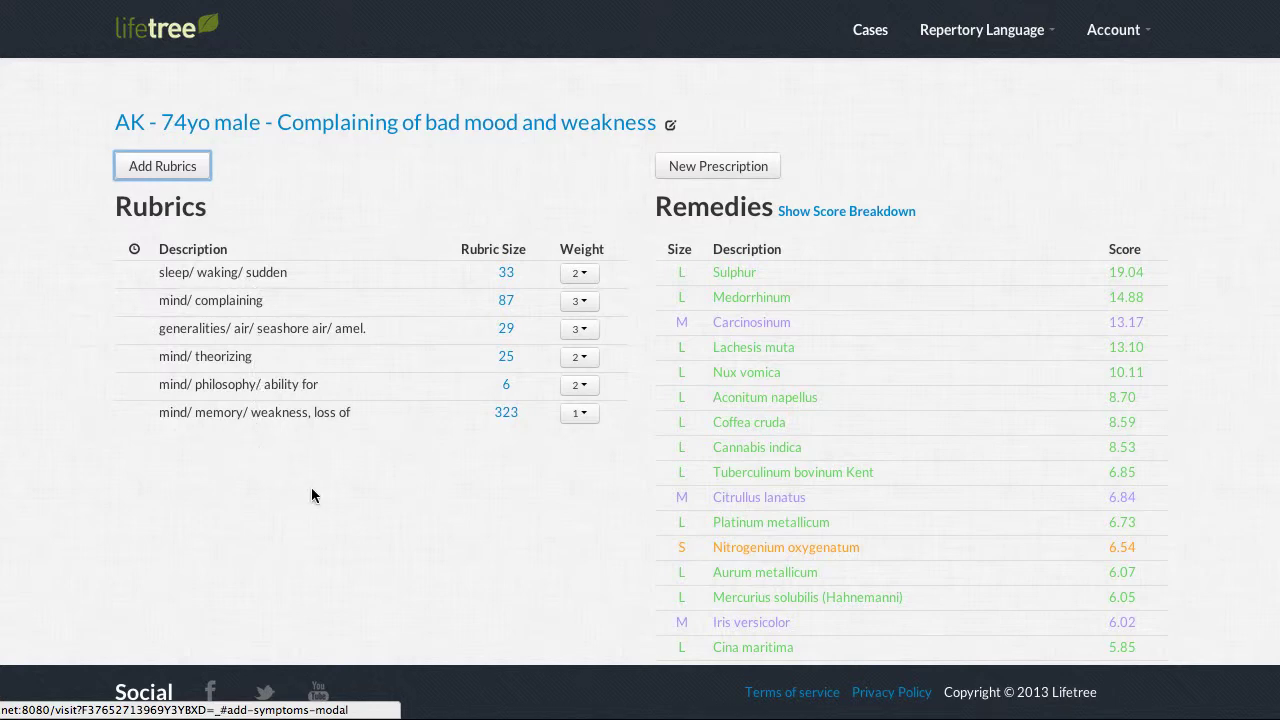
Sort the case's rubrics by highest weight, and by time of addition in both ascending and descending order
left_click(585, 250)
left_click(587, 252)
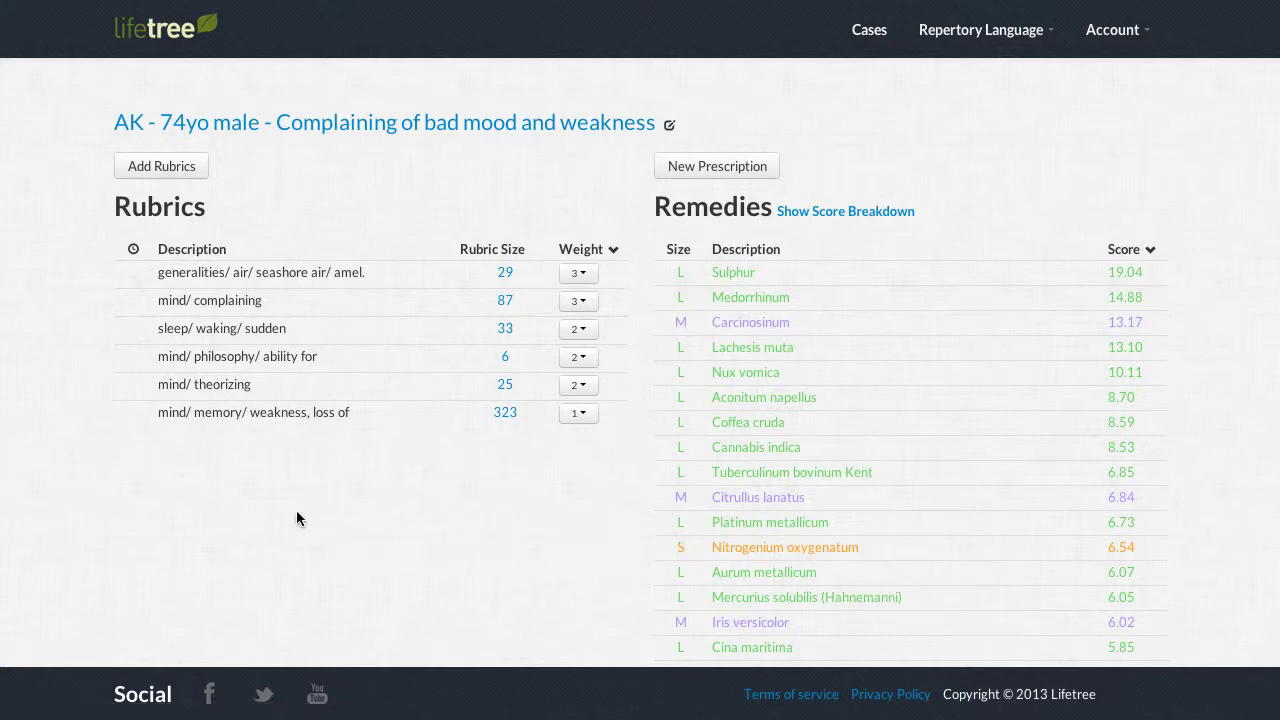
left_click(134, 251)
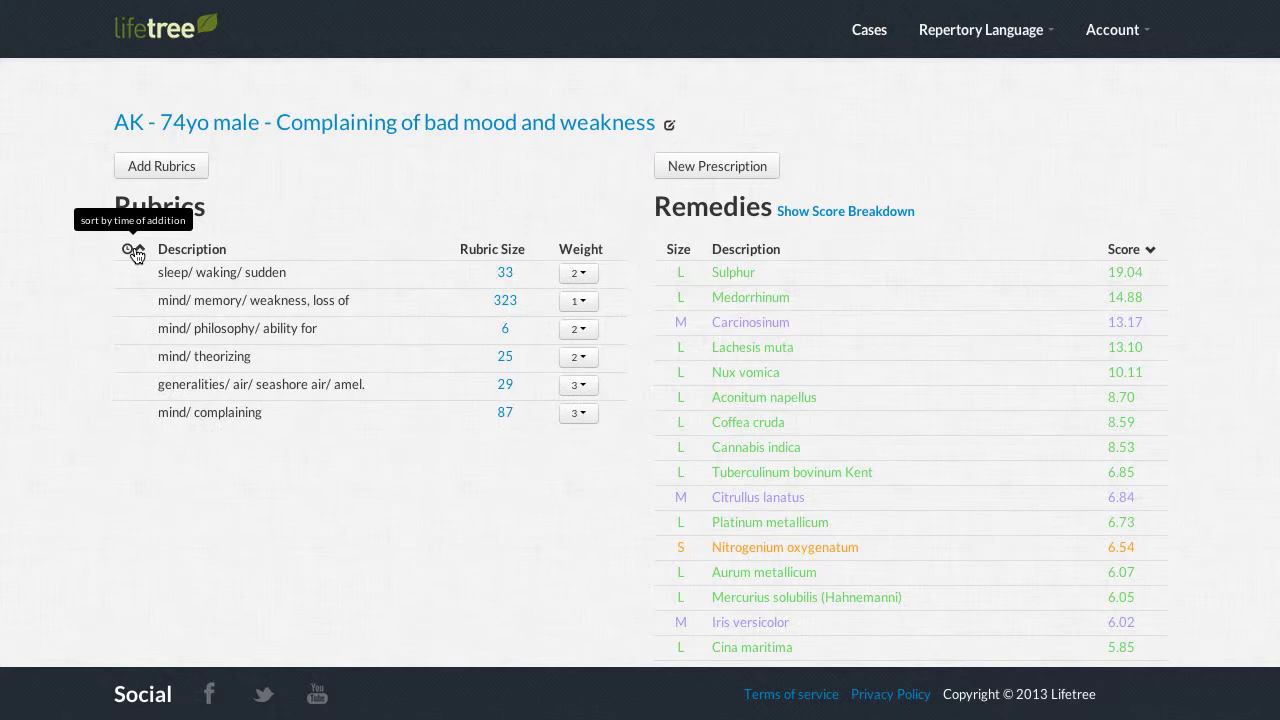
left_click(136, 252)
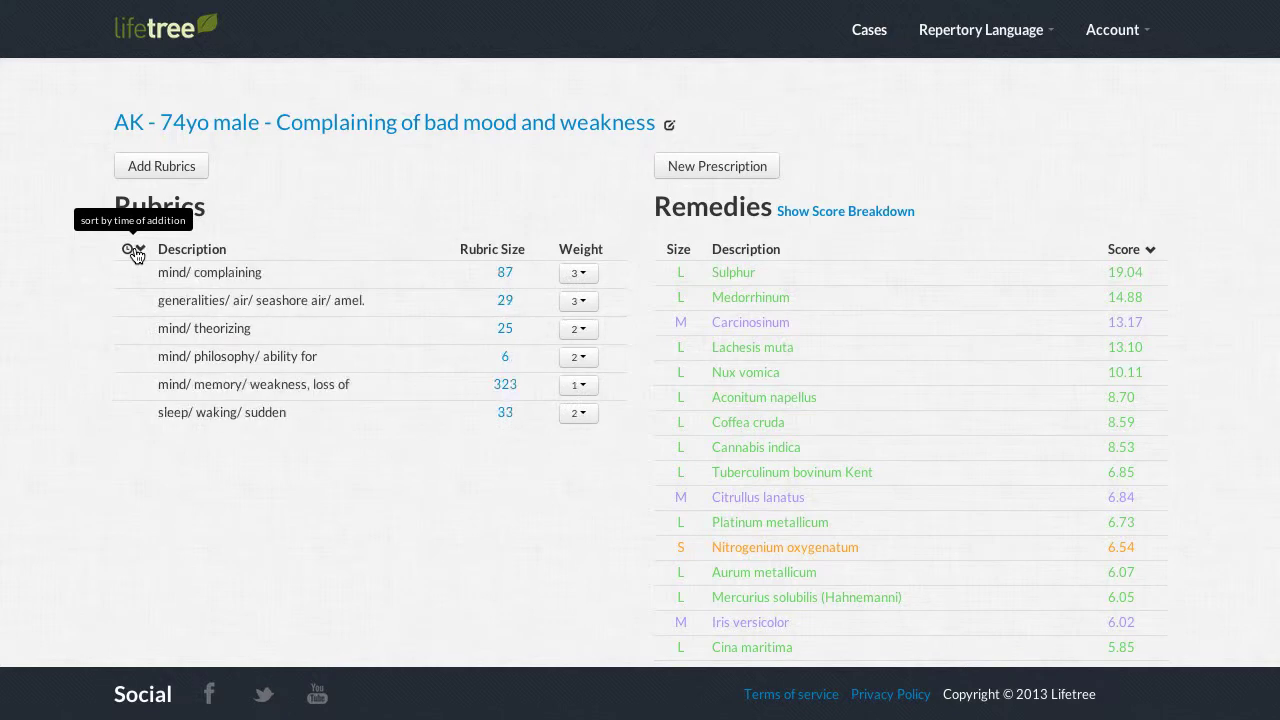
Sort the rubrics by description and by rubric size, each in ascending and descending order
left_click(189, 255)
left_click(189, 255)
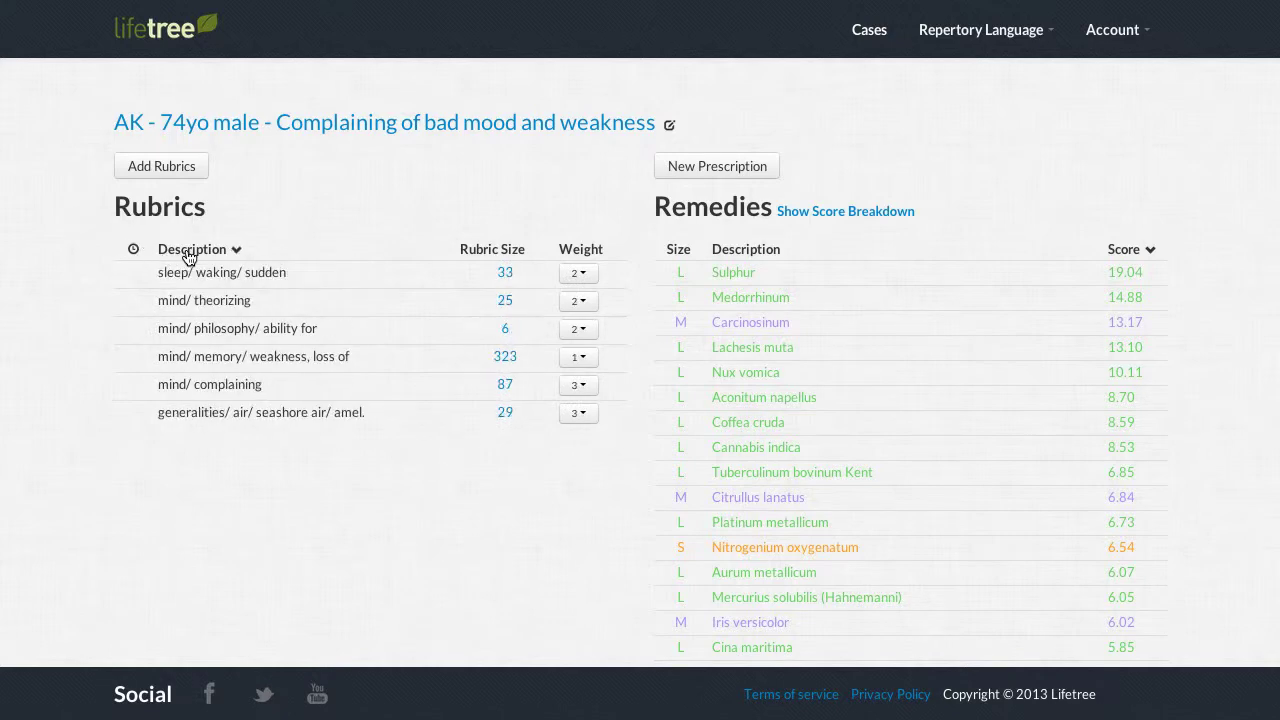
left_click(499, 252)
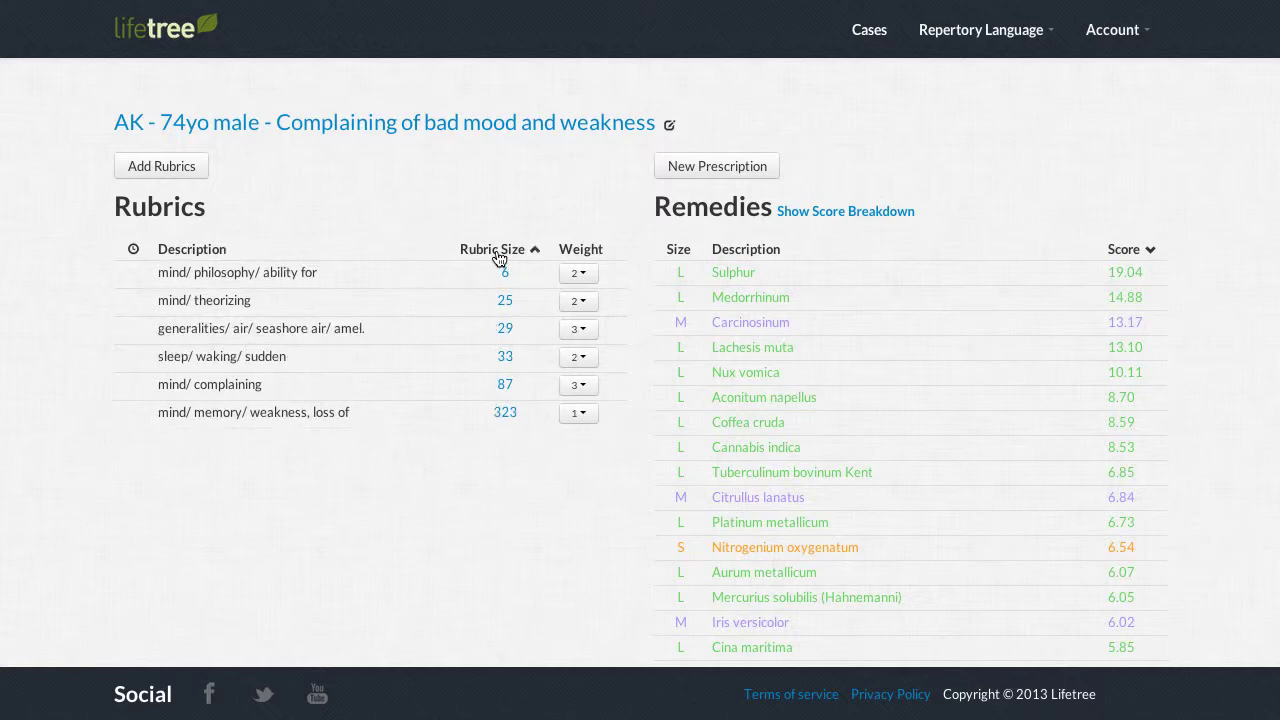
left_click(499, 256)
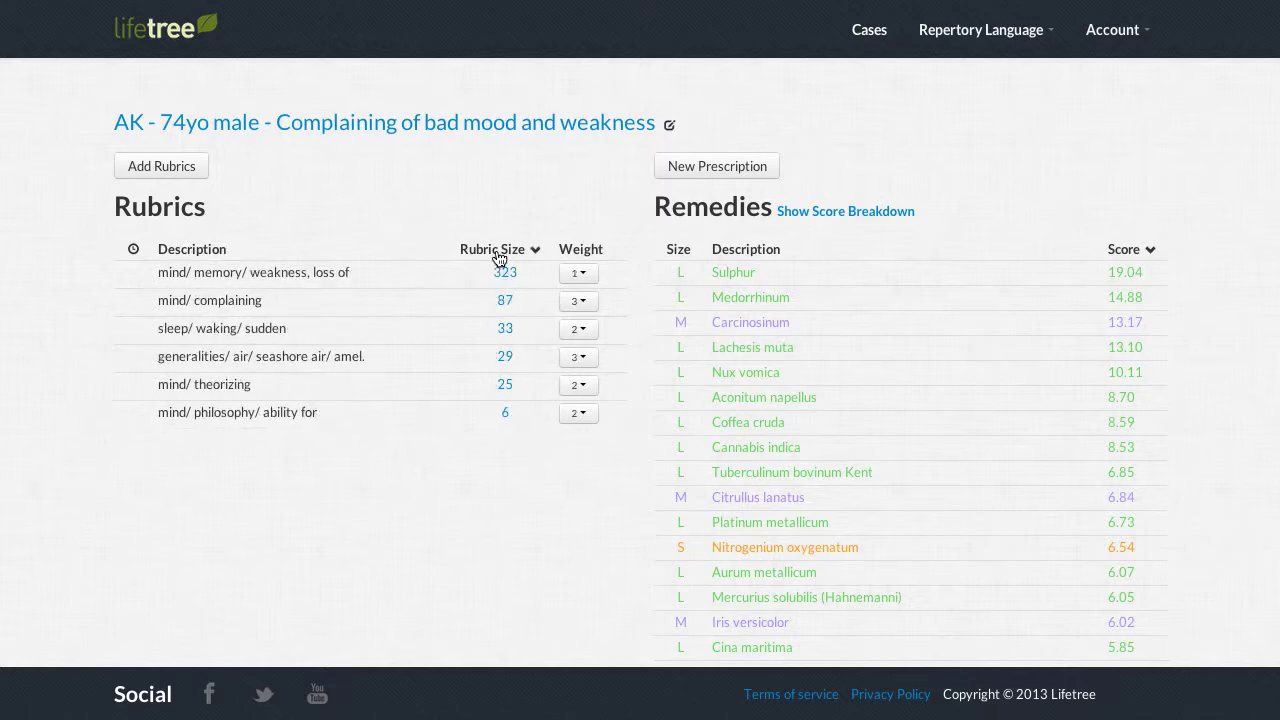
Sort the rubrics by weight, trying both directions and leaving the highest weights first
left_click(582, 253)
left_click(582, 253)
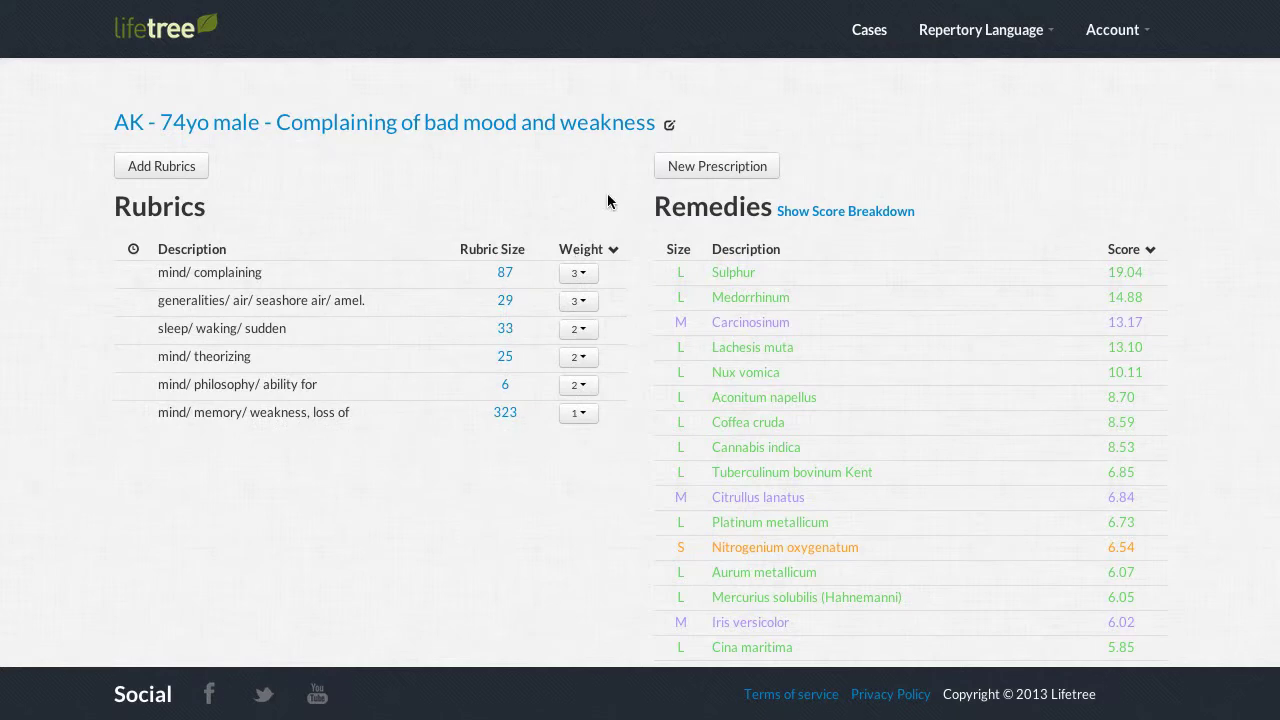
left_click(592, 256)
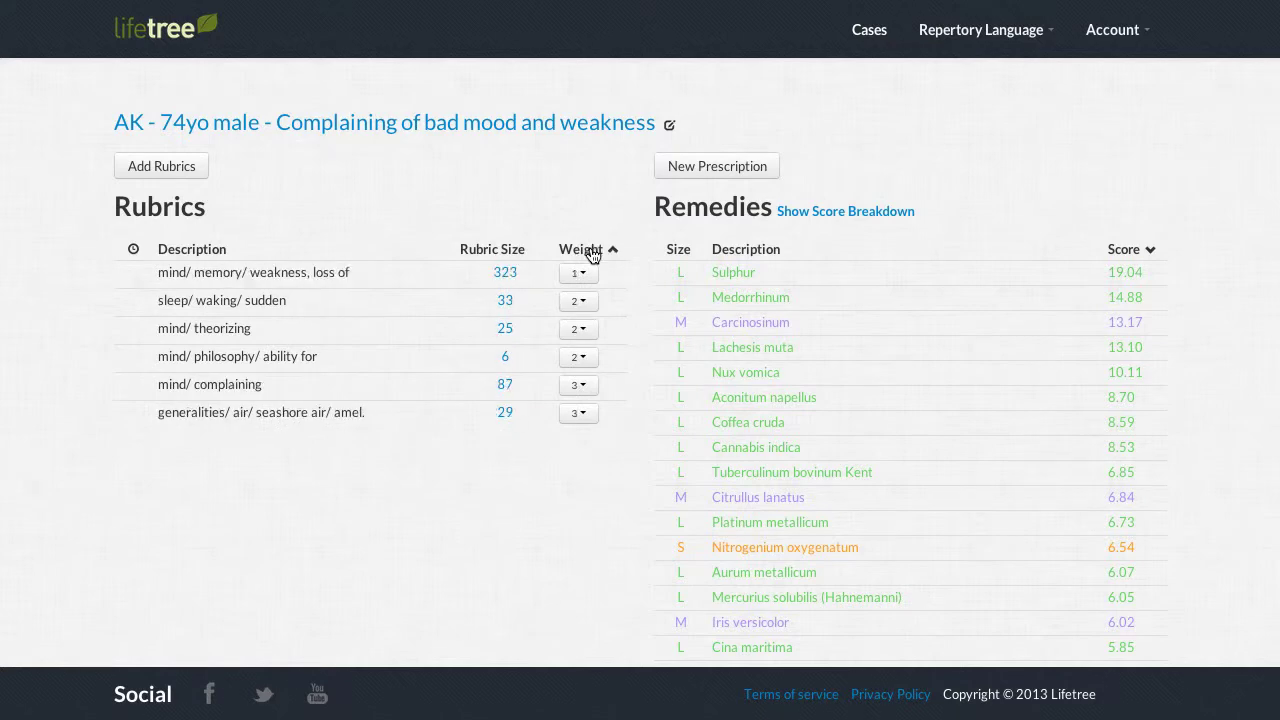
left_click(592, 256)
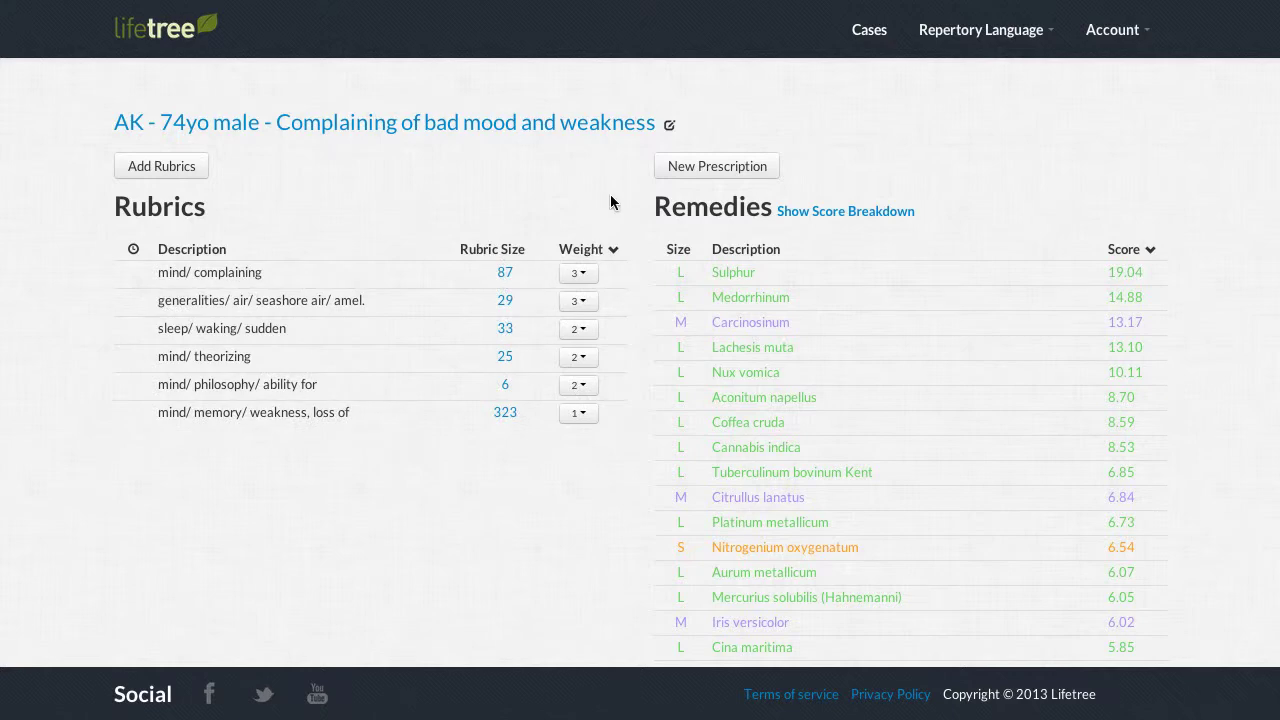
Sort the remedies by size with large ones first, and by description in both alphabetical directions
left_click(677, 250)
left_click(677, 250)
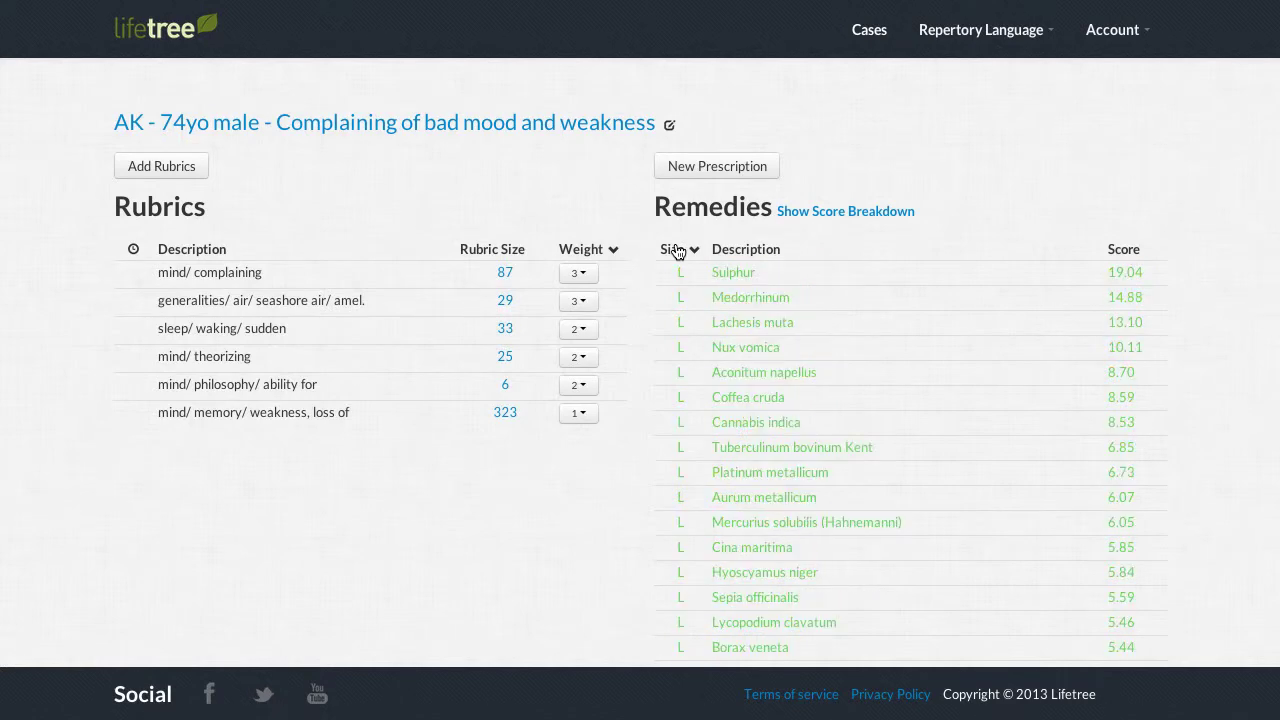
left_click(748, 250)
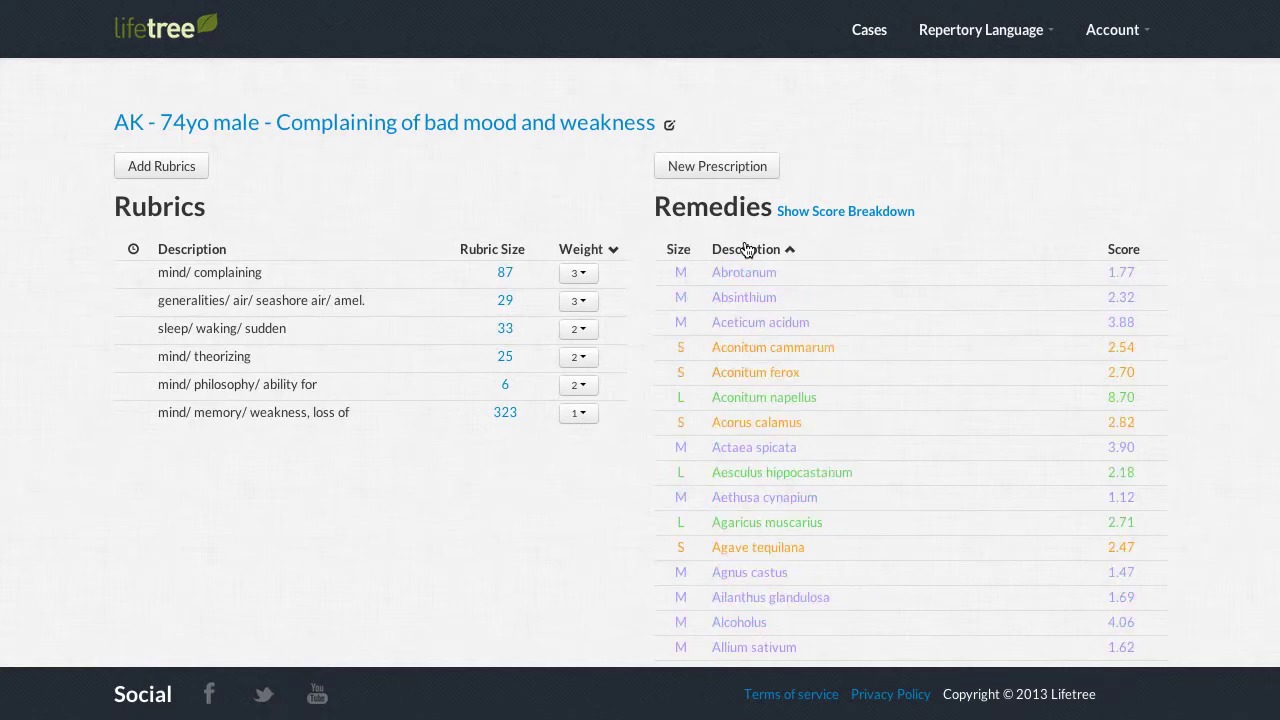
left_click(748, 250)
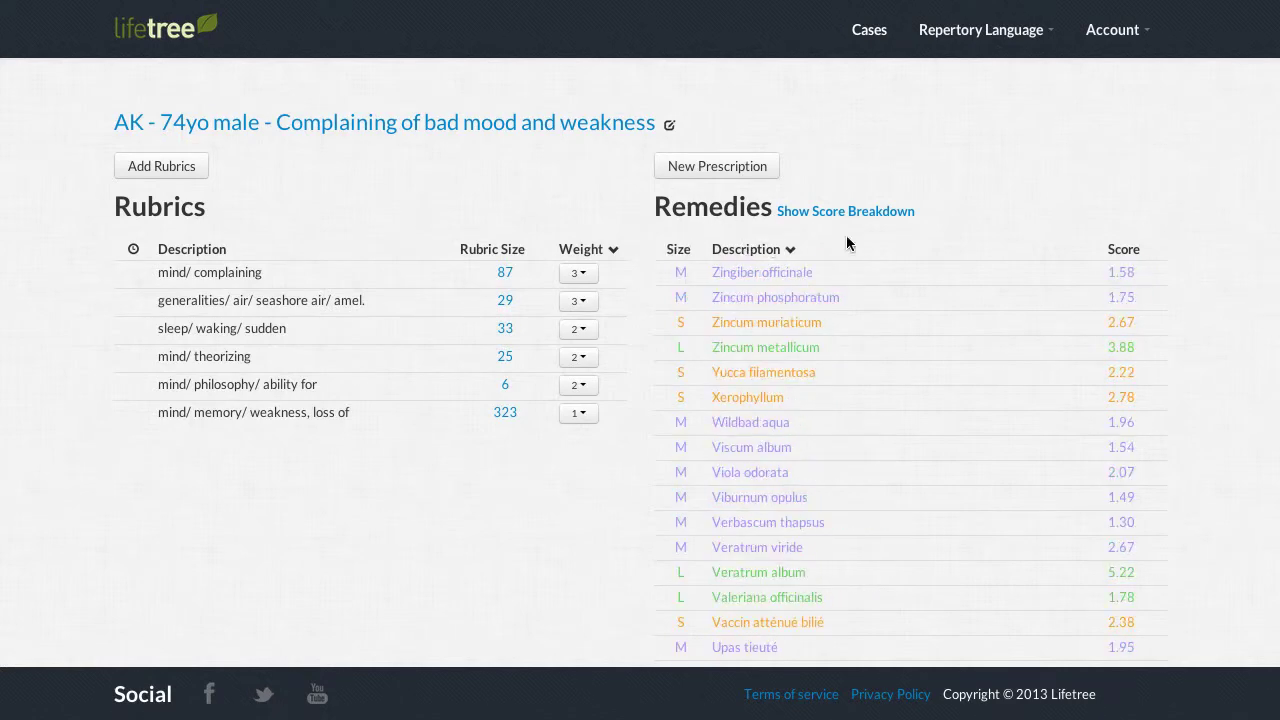
Sort the remedies by score with the highest first and look through the ranked list
left_click(1122, 250)
left_click(1124, 252)
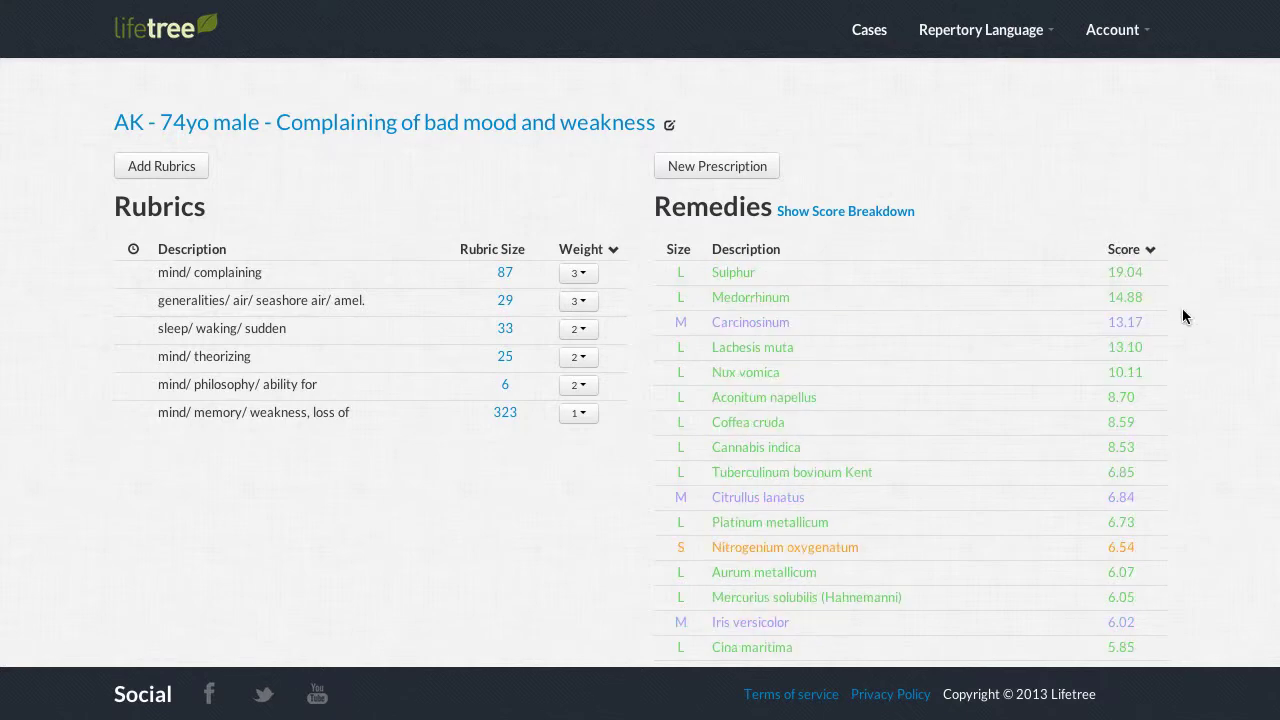
scroll(1182, 316, "down", 3)
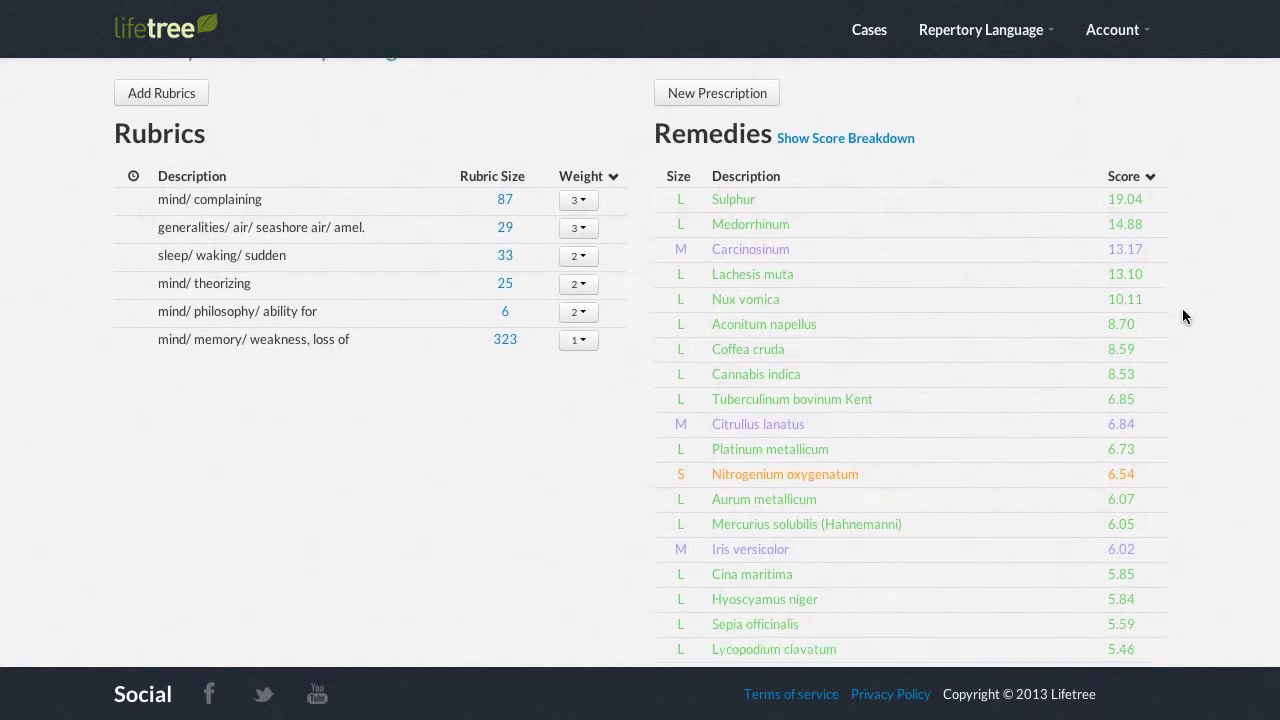
Look through the ranked remedies, and open the remedy lists of the rubrics mind/ theorizing and mind/ complaining
scroll(1183, 316, "down", 3)
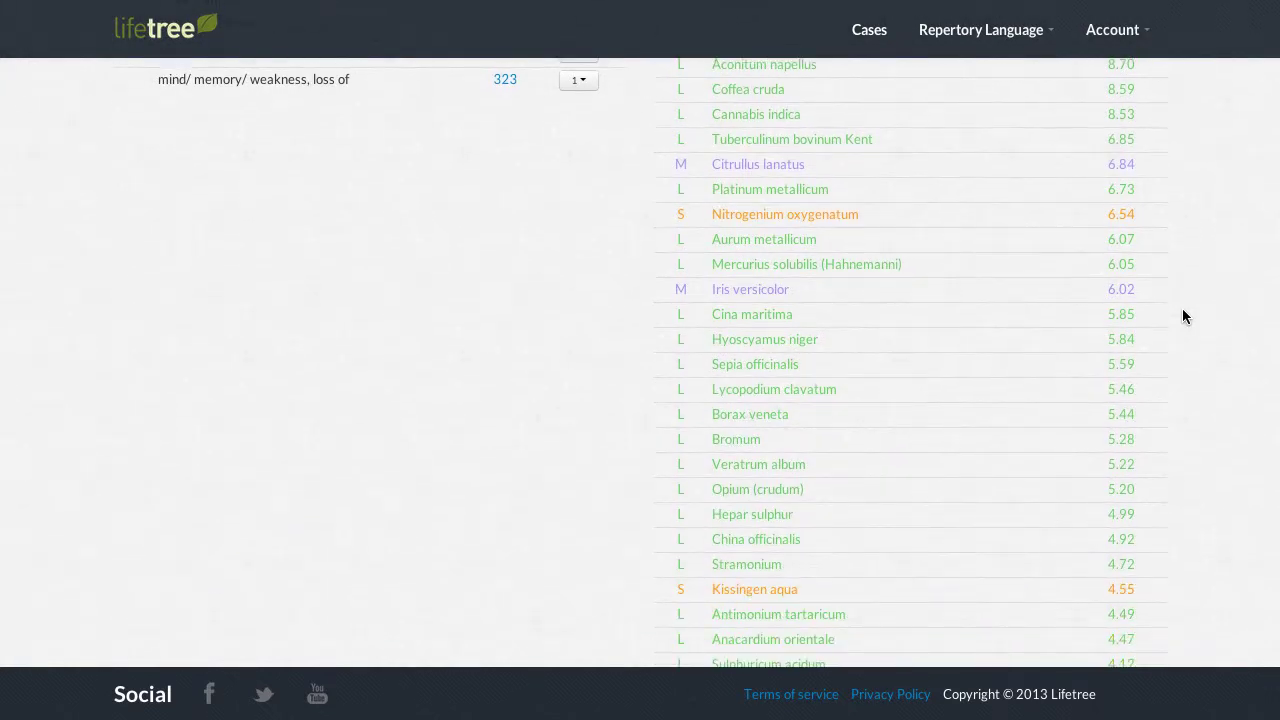
scroll(1183, 316, "down", 2)
scroll(1182, 316, "up", 8)
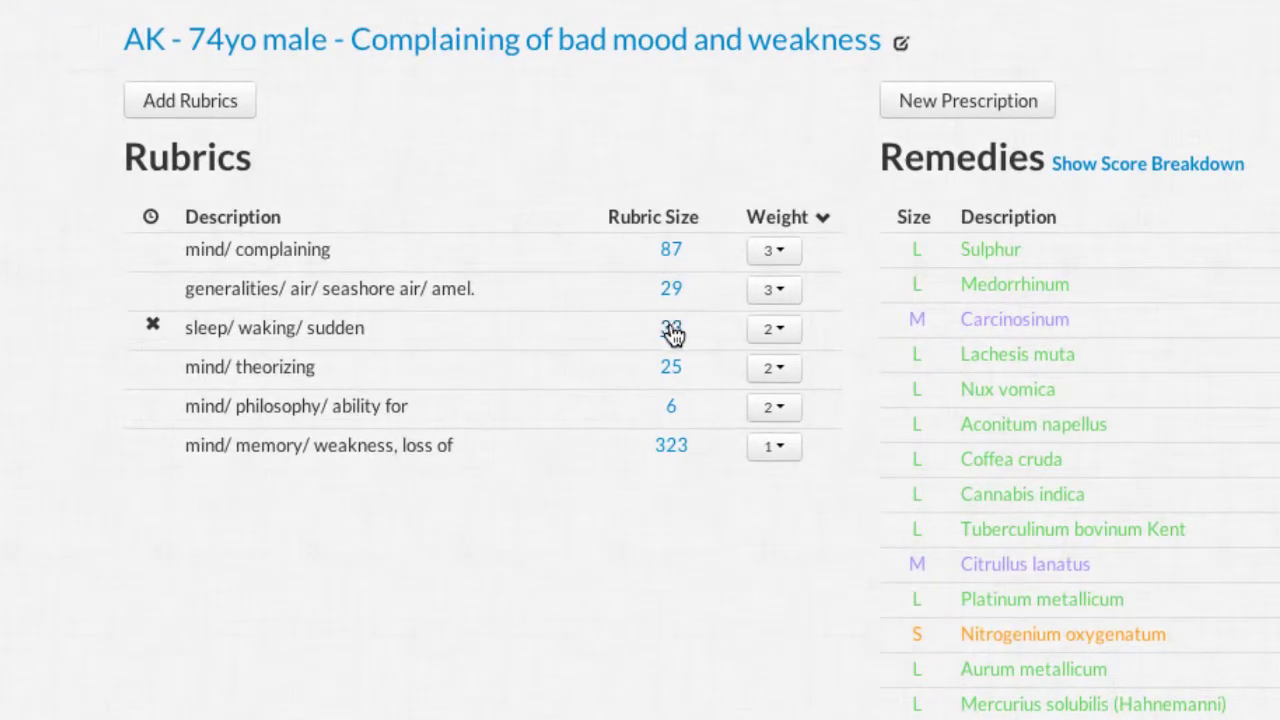
left_click(671, 367)
left_click(671, 252)
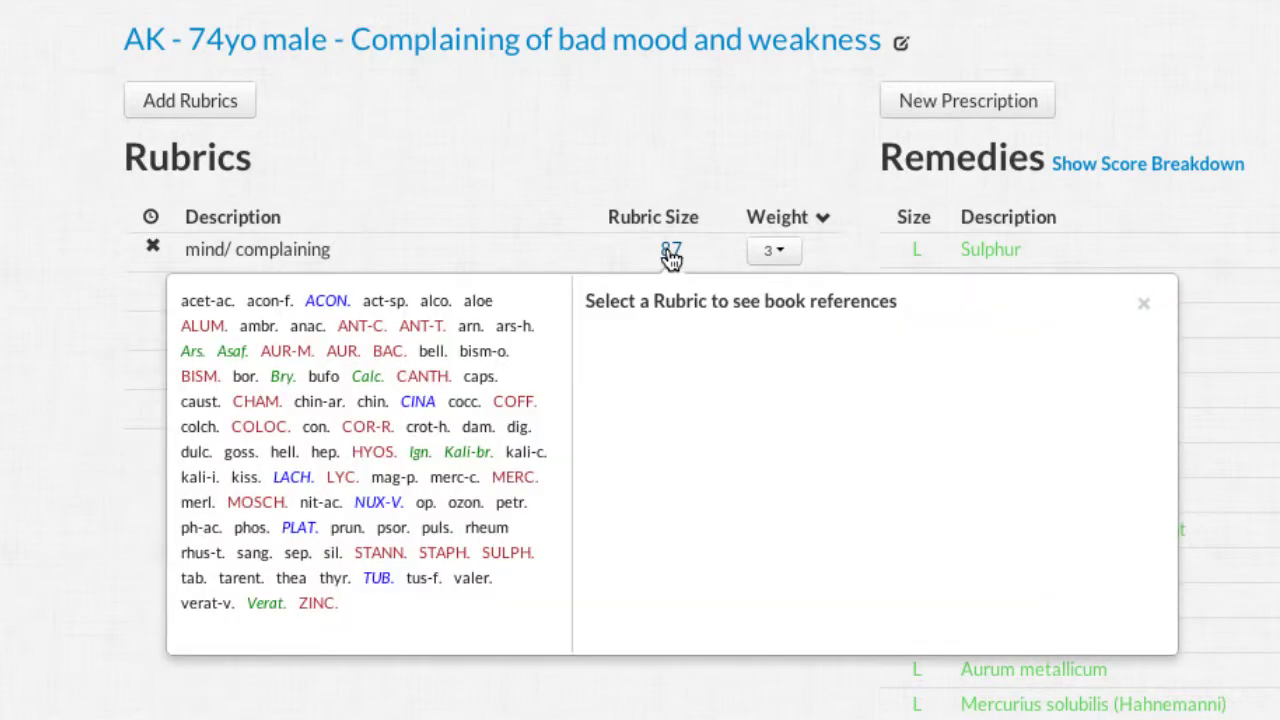
Check the book references for ant-t., cor-r., cham. and acon. in the mind/ complaining rubric, and close its remedy list
left_click(422, 330)
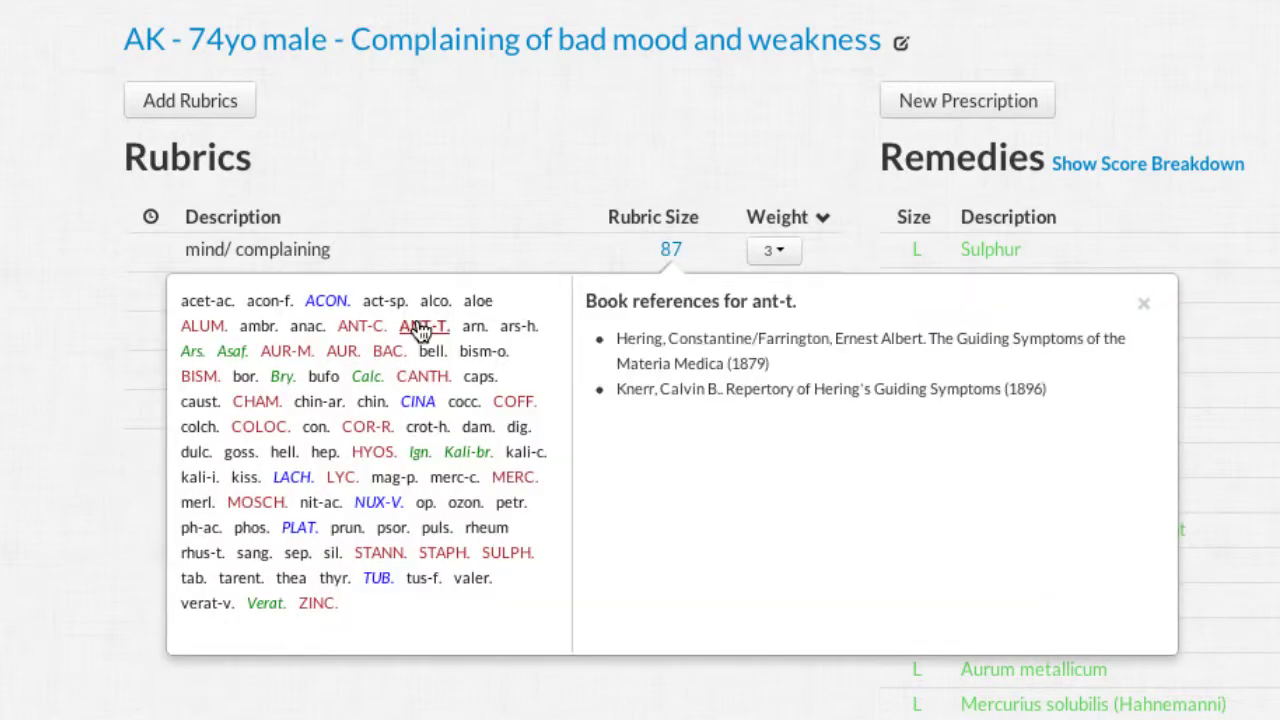
left_click(363, 428)
left_click(262, 408)
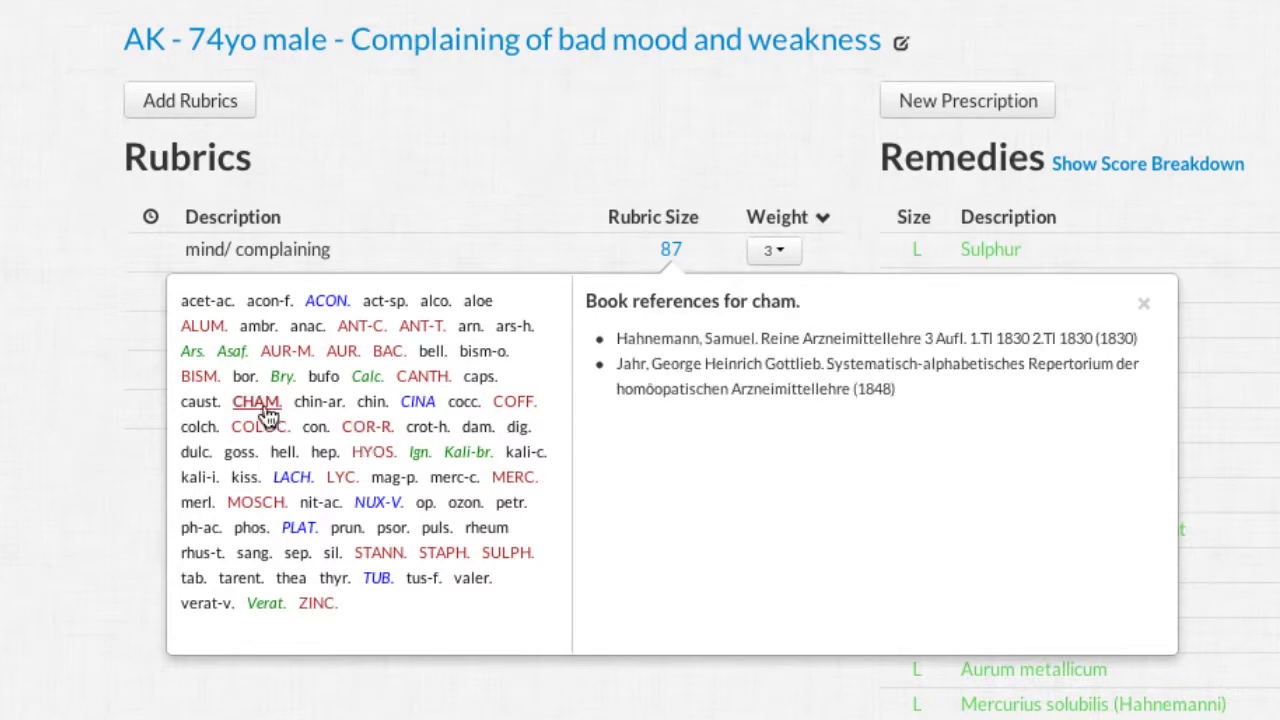
left_click(327, 301)
left_click(1143, 303)
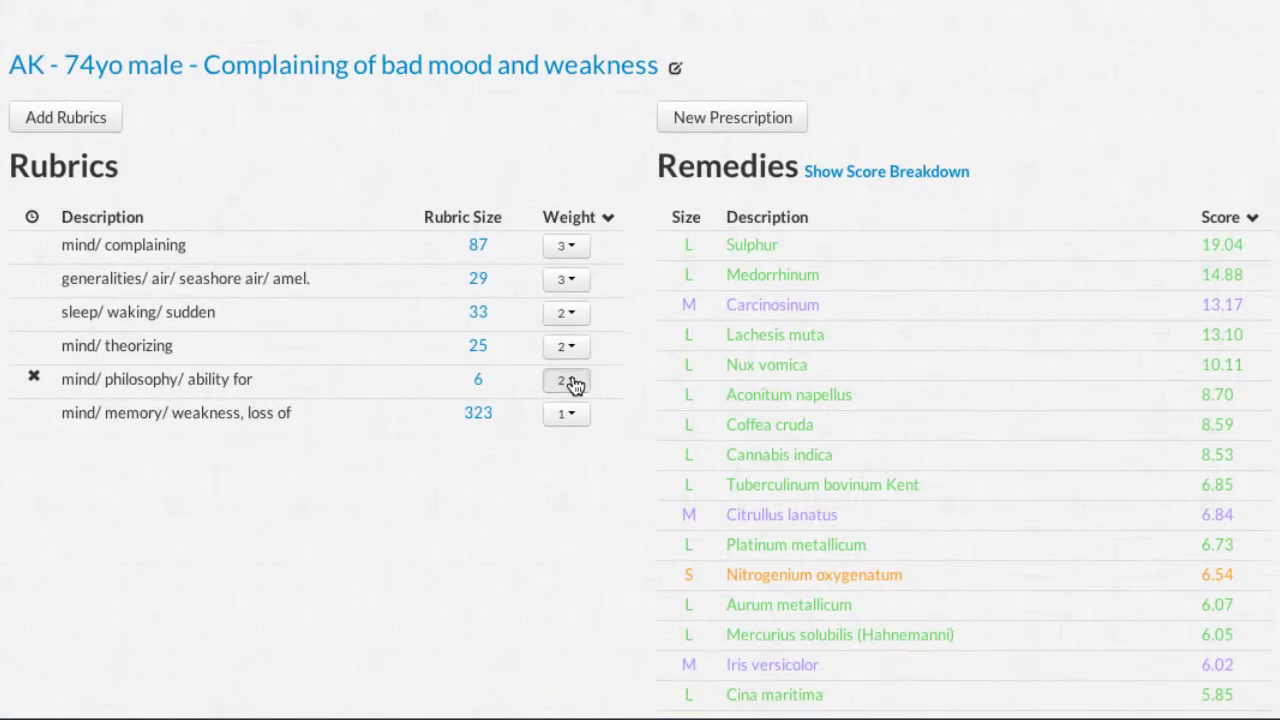
Set the weight of mind/ philosophy/ ability for to 4 and remove the rubric mind/ memory/ weakness, loss of
left_click(575, 385)
left_click(636, 210)
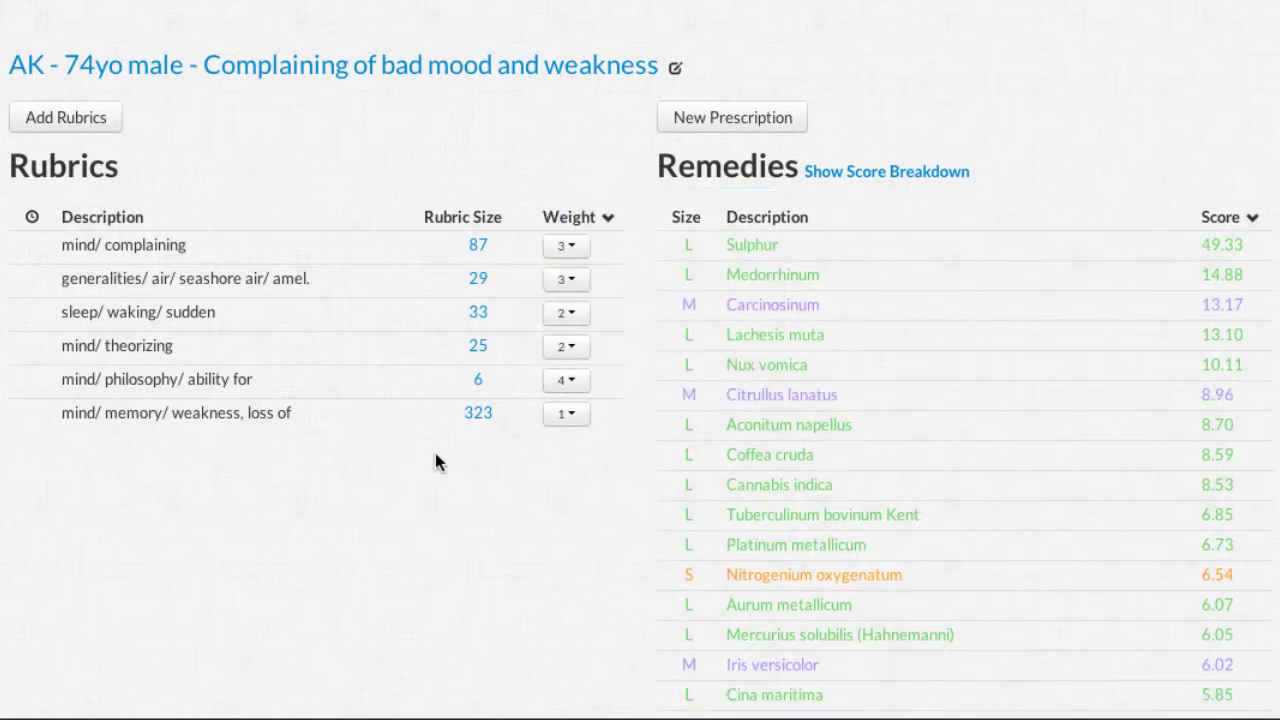
left_click(37, 414)
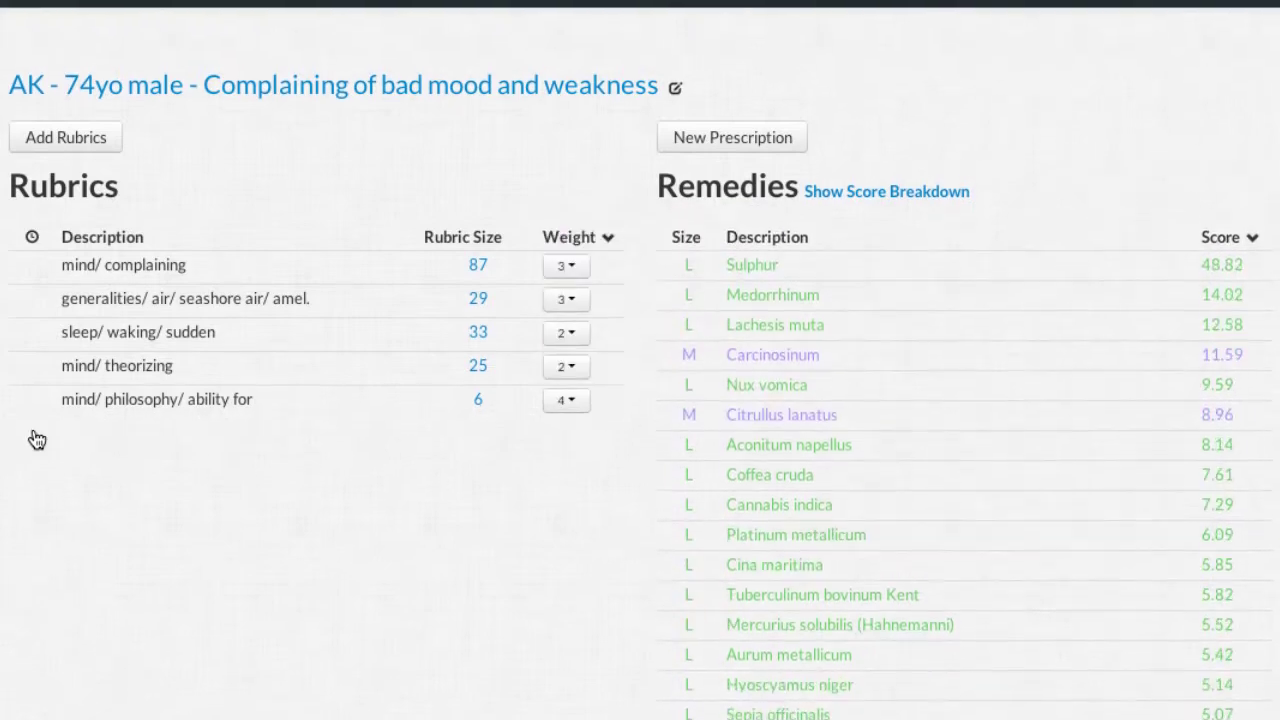
Search the rubrics for "mind alter" and add mind/ alternating states to the case with weight 2 - Moderate
left_click(108, 155)
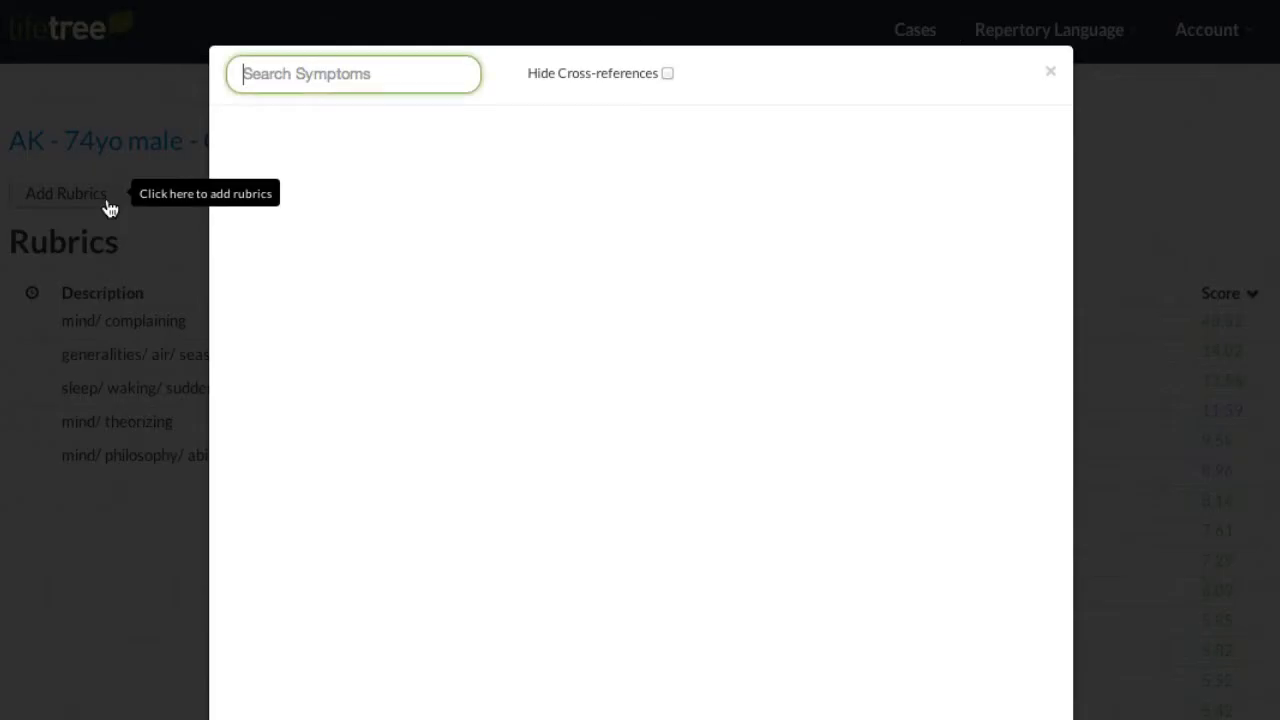
type("mind alter")
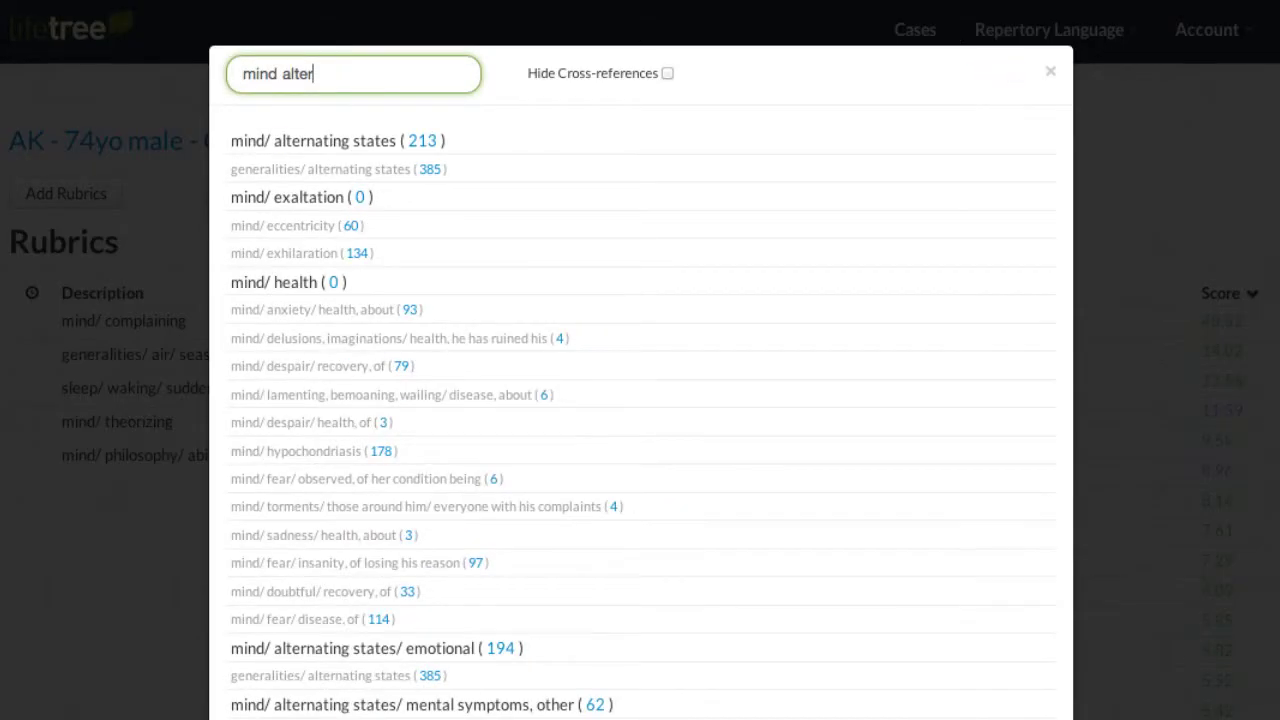
left_click(1006, 143)
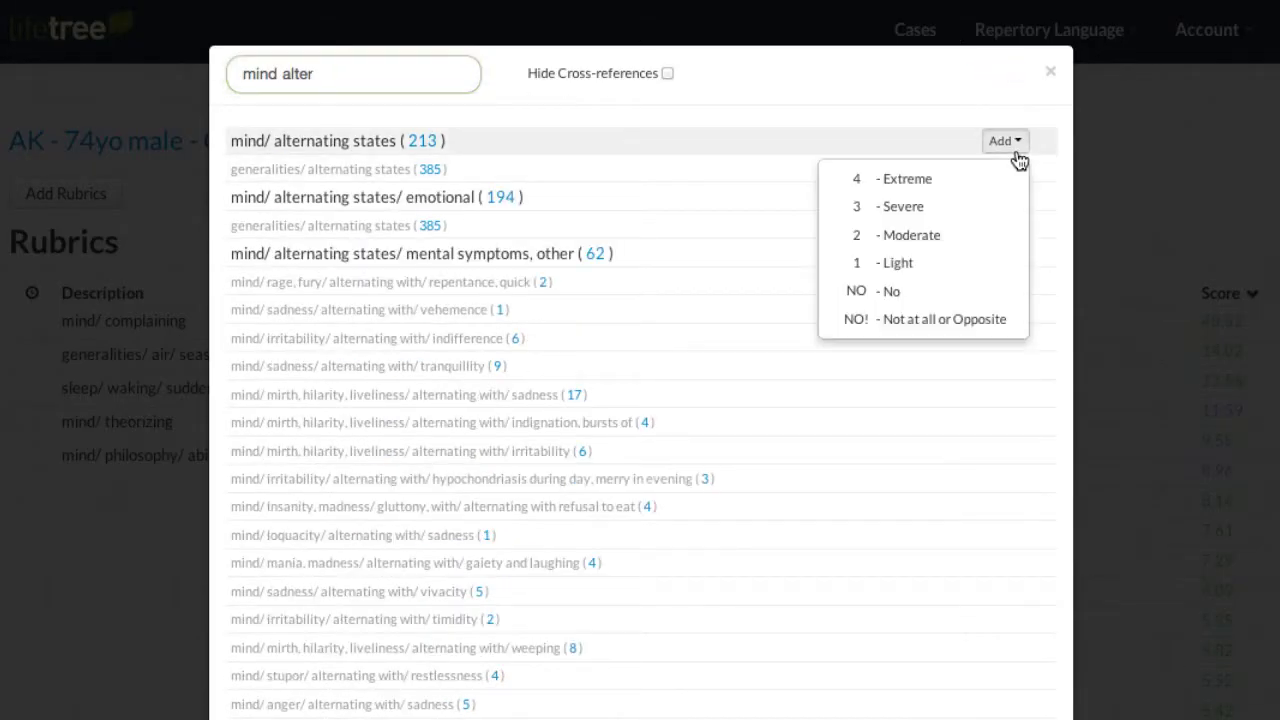
left_click(950, 236)
left_click(1050, 72)
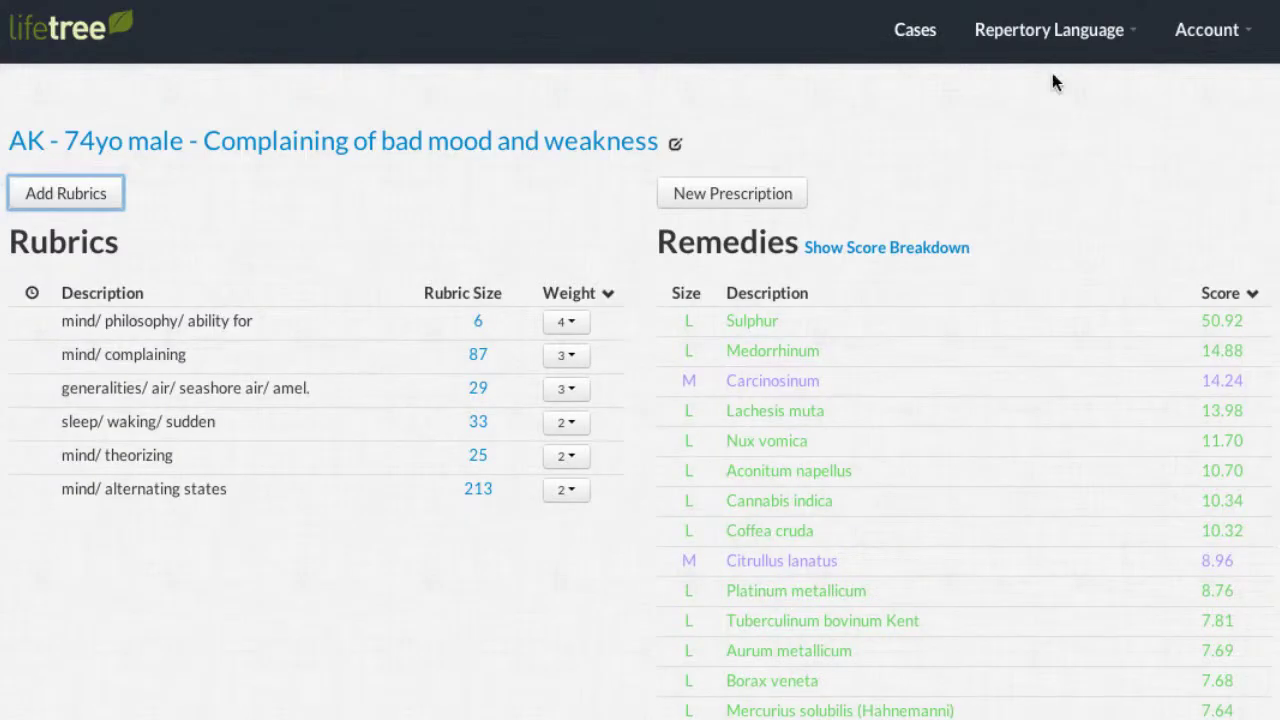
Set the weight of mind/ alternating states to NO, and try NO! for mind/ philosophy/ ability for before setting it to 2
left_click(568, 492)
left_click(621, 428)
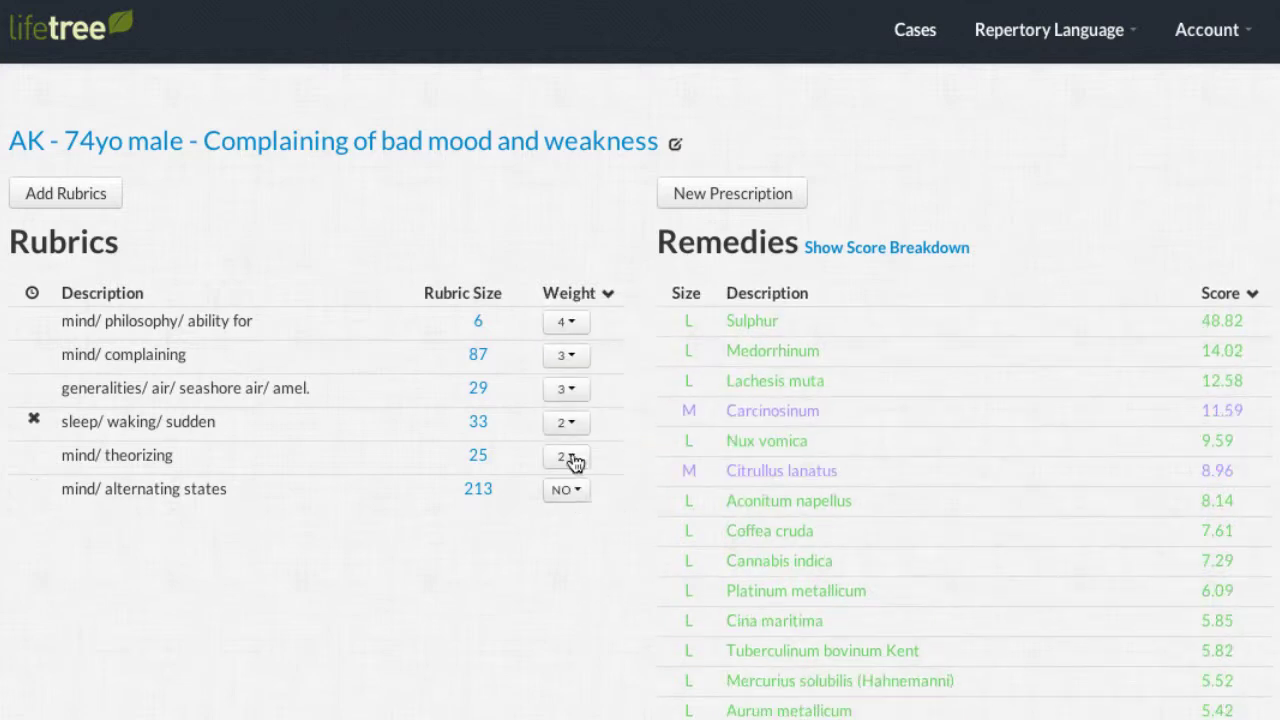
left_click(573, 324)
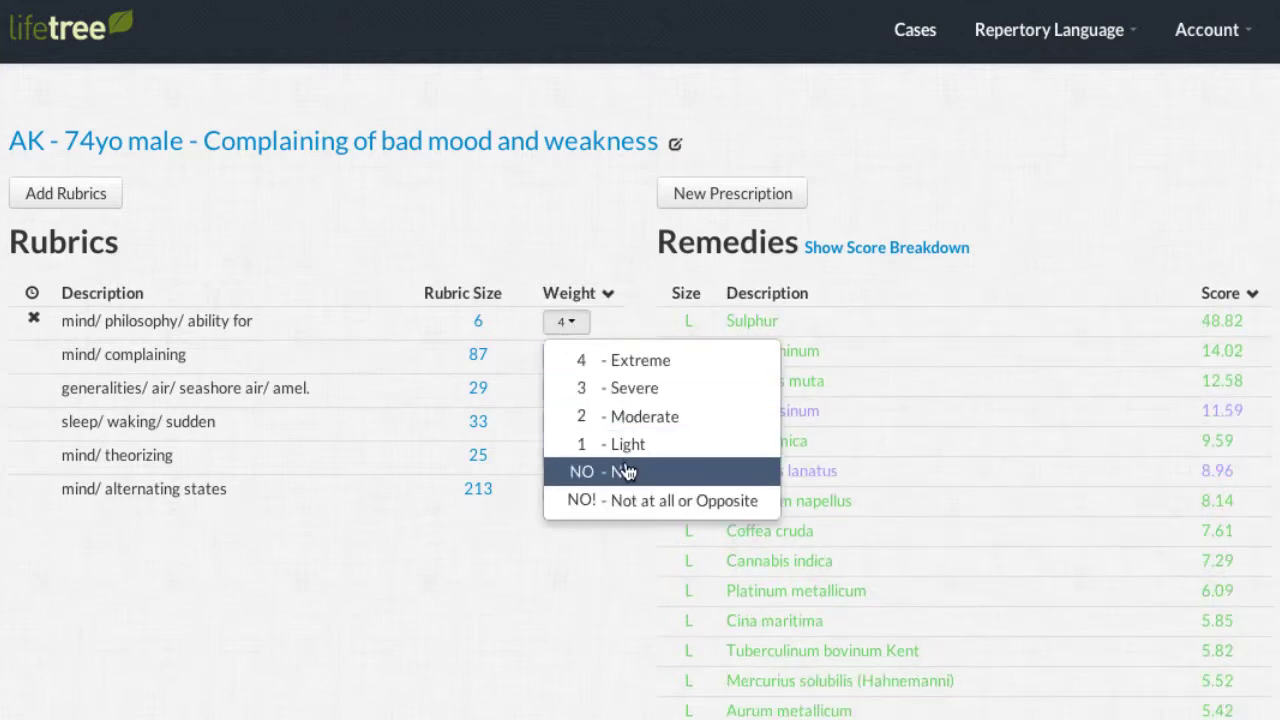
left_click(630, 500)
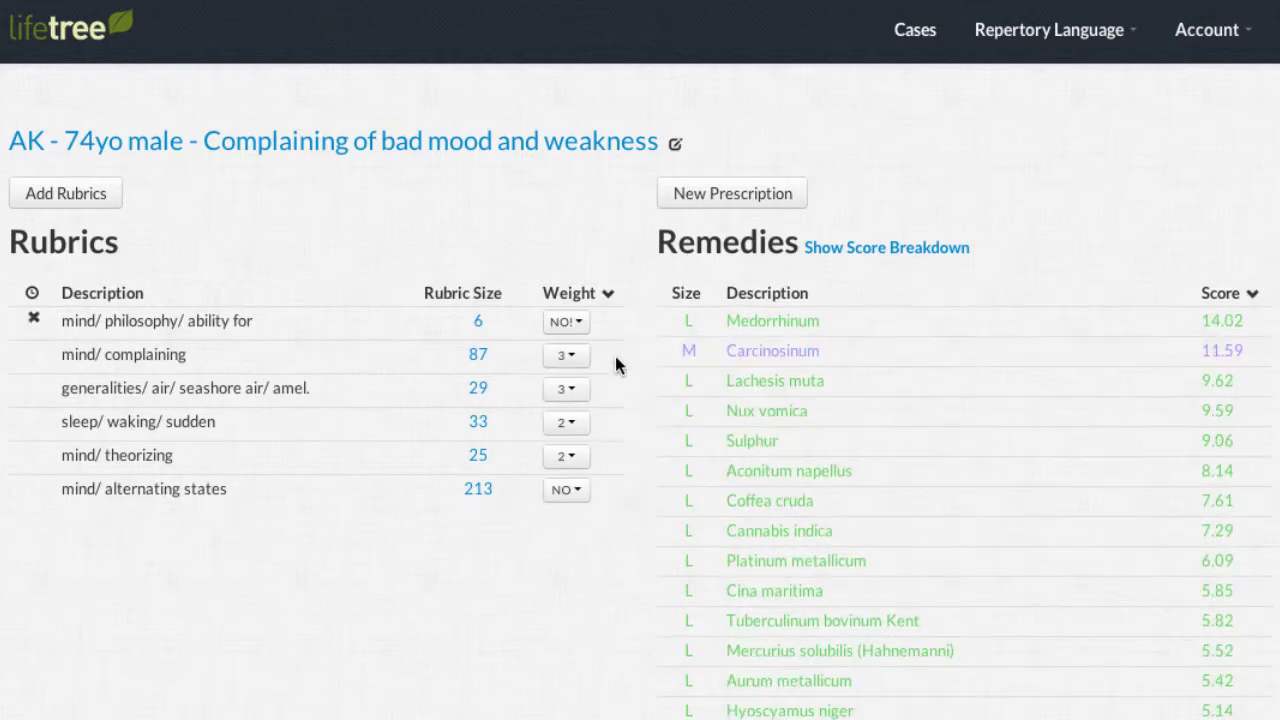
left_click(570, 322)
left_click(619, 416)
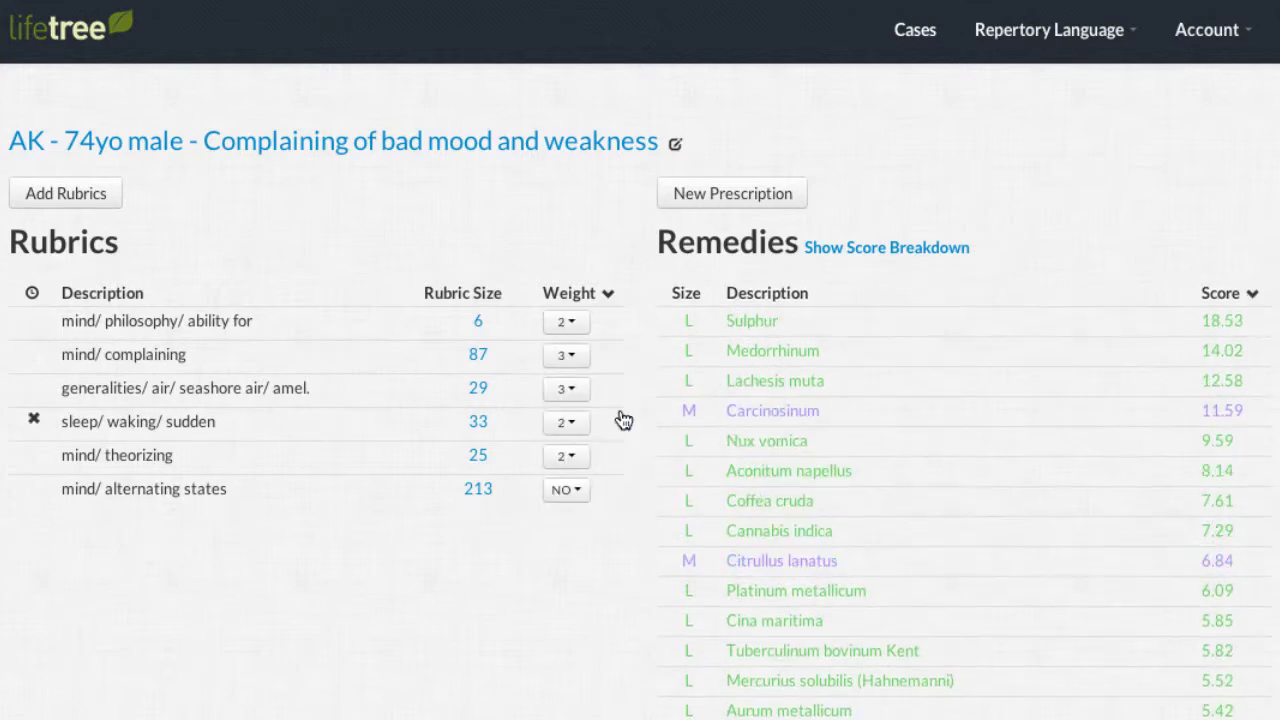
Try weight 1 - Light for the rubric mind/ theorizing, and set it to 3 - Severe
left_click(578, 460)
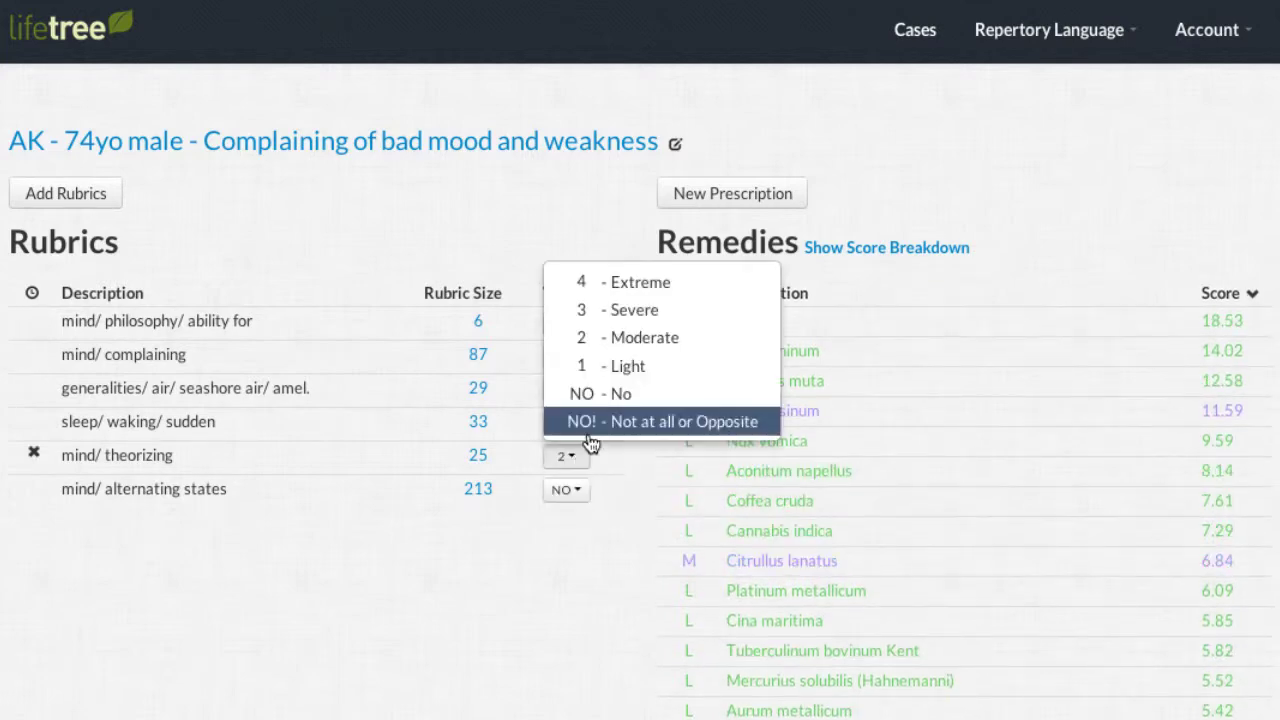
left_click(631, 370)
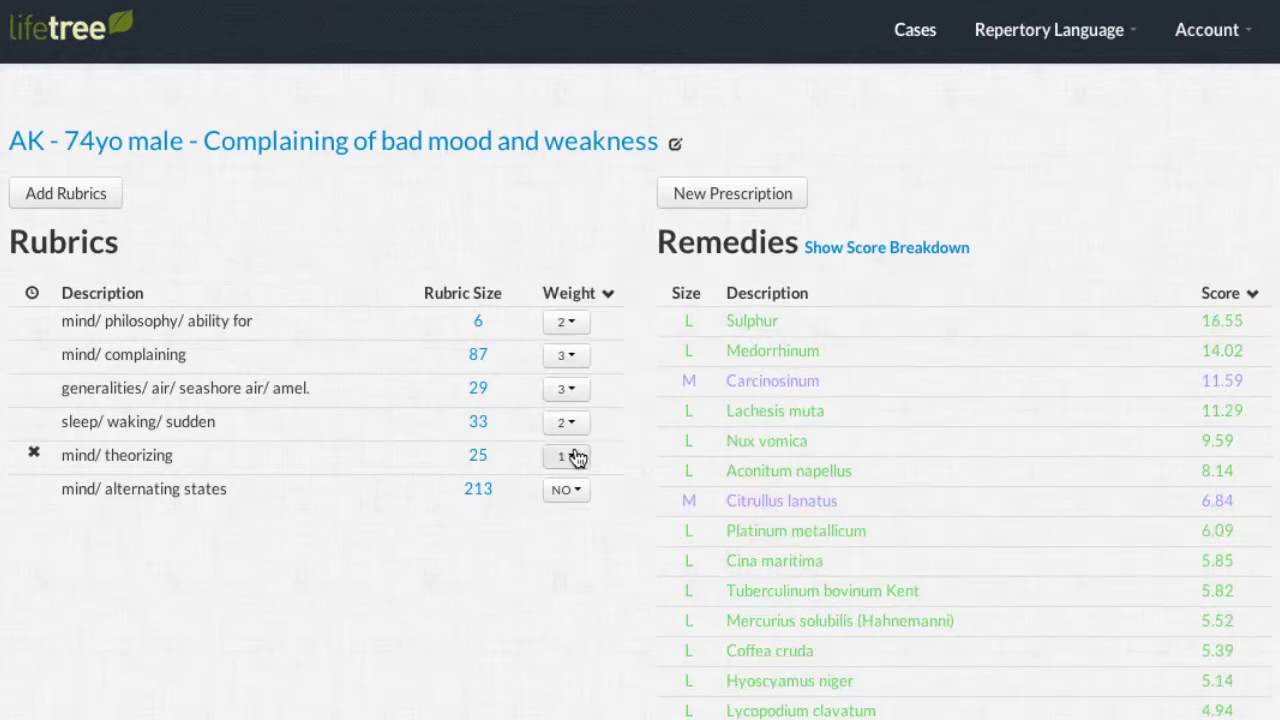
left_click(575, 457)
left_click(629, 325)
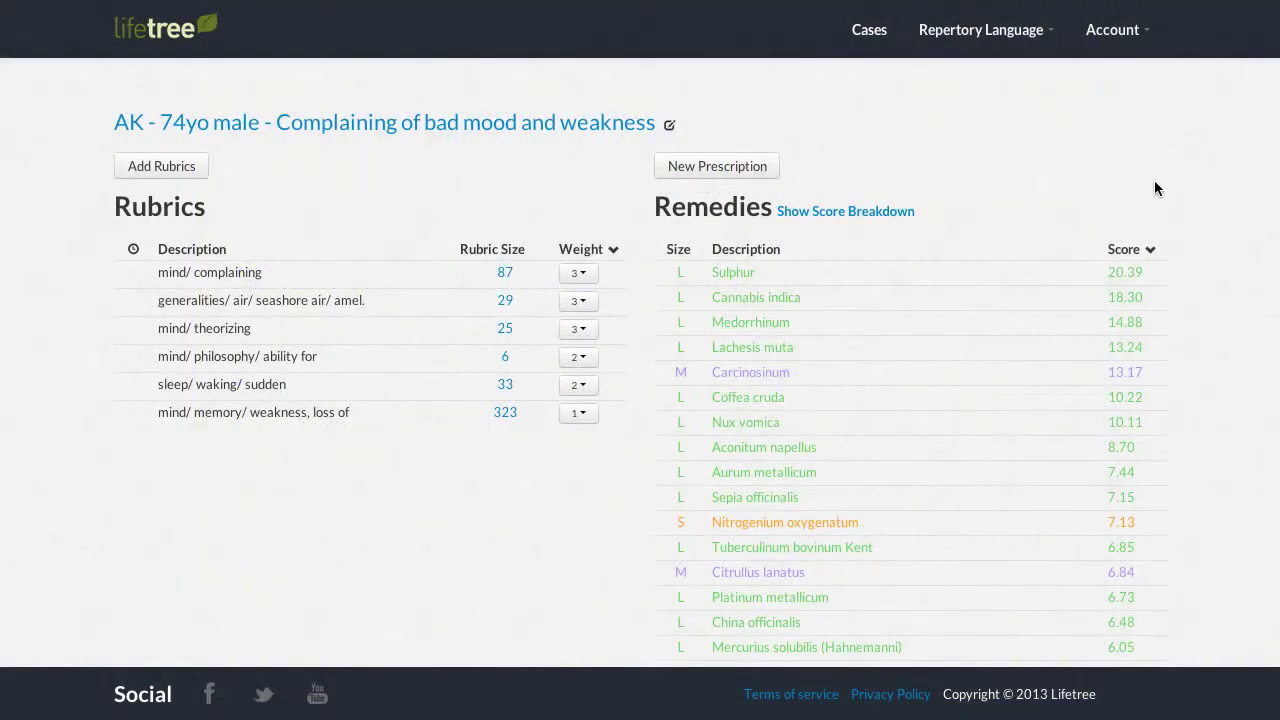
View the score breakdowns of Sulphur and Lachesis muta, and show the score breakdown for the whole remedy list
left_click(1124, 273)
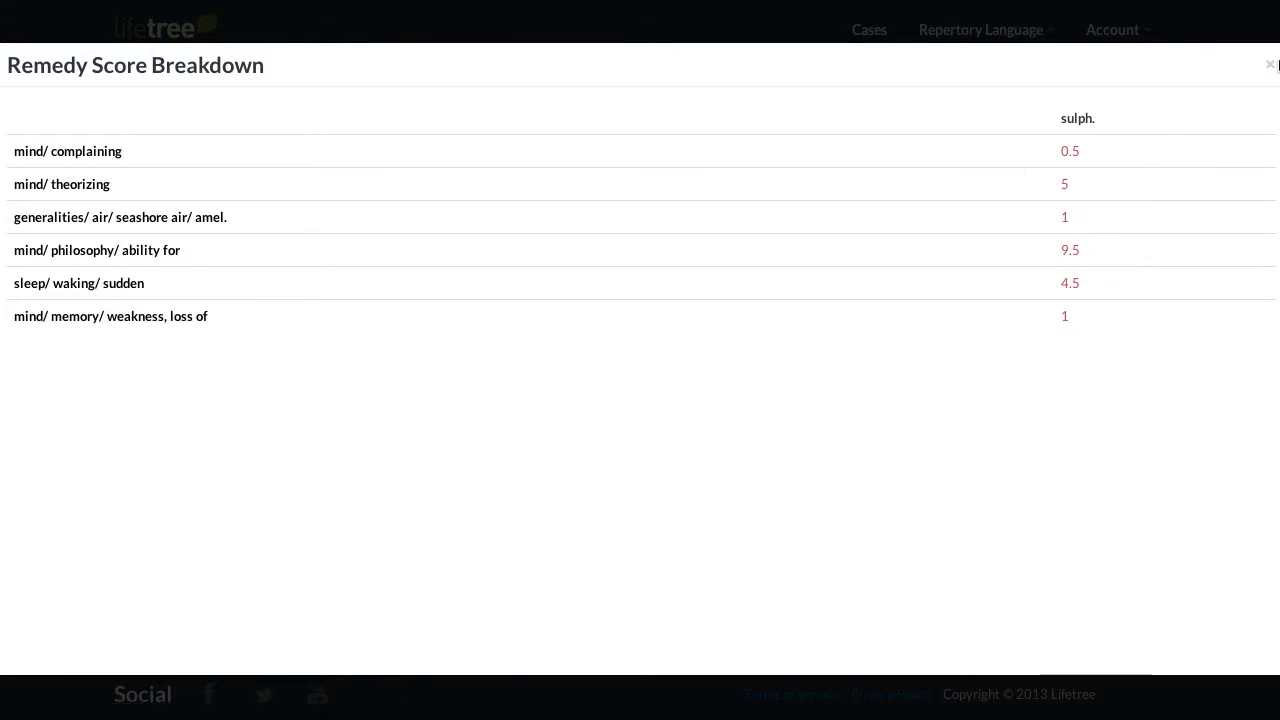
left_click(1270, 64)
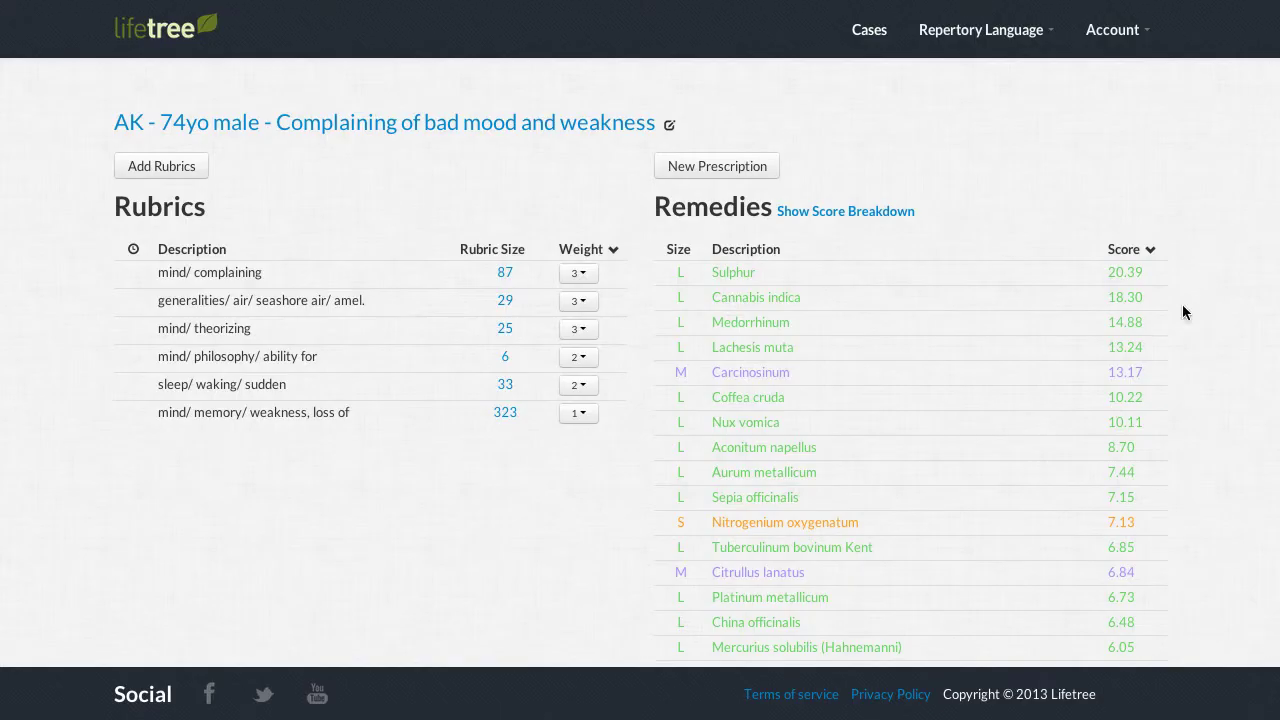
left_click(1133, 347)
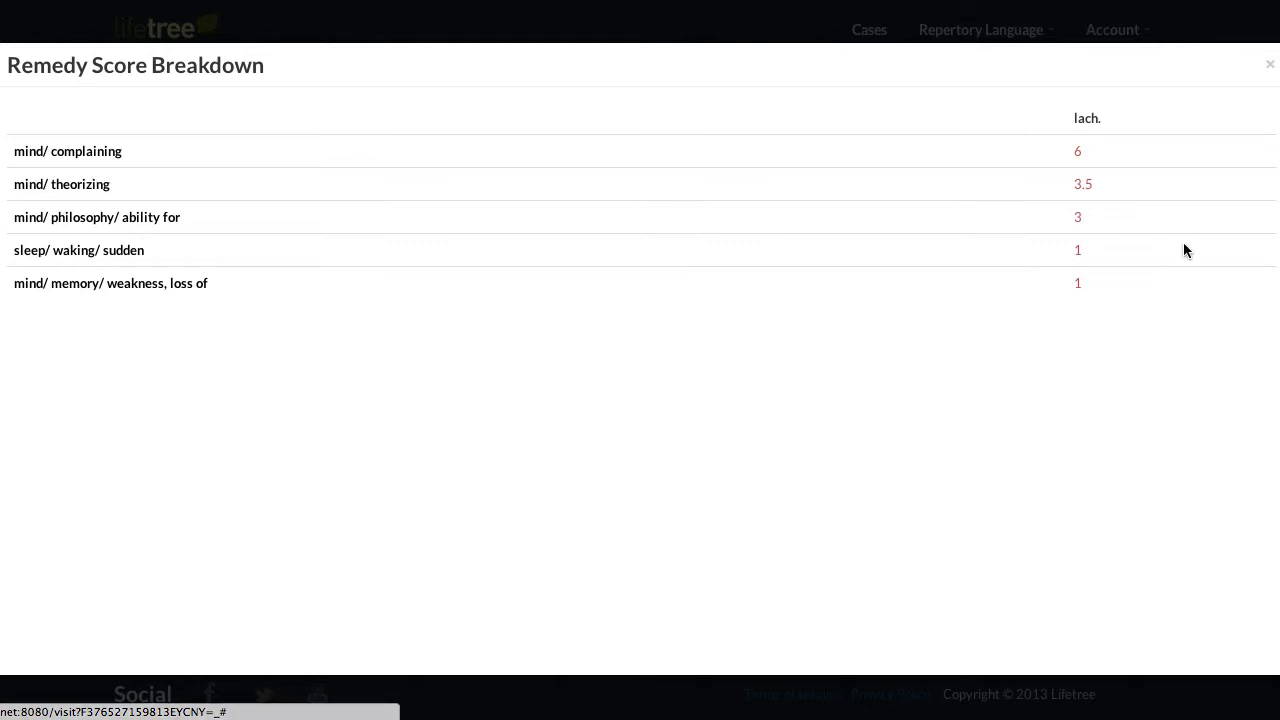
left_click(1270, 69)
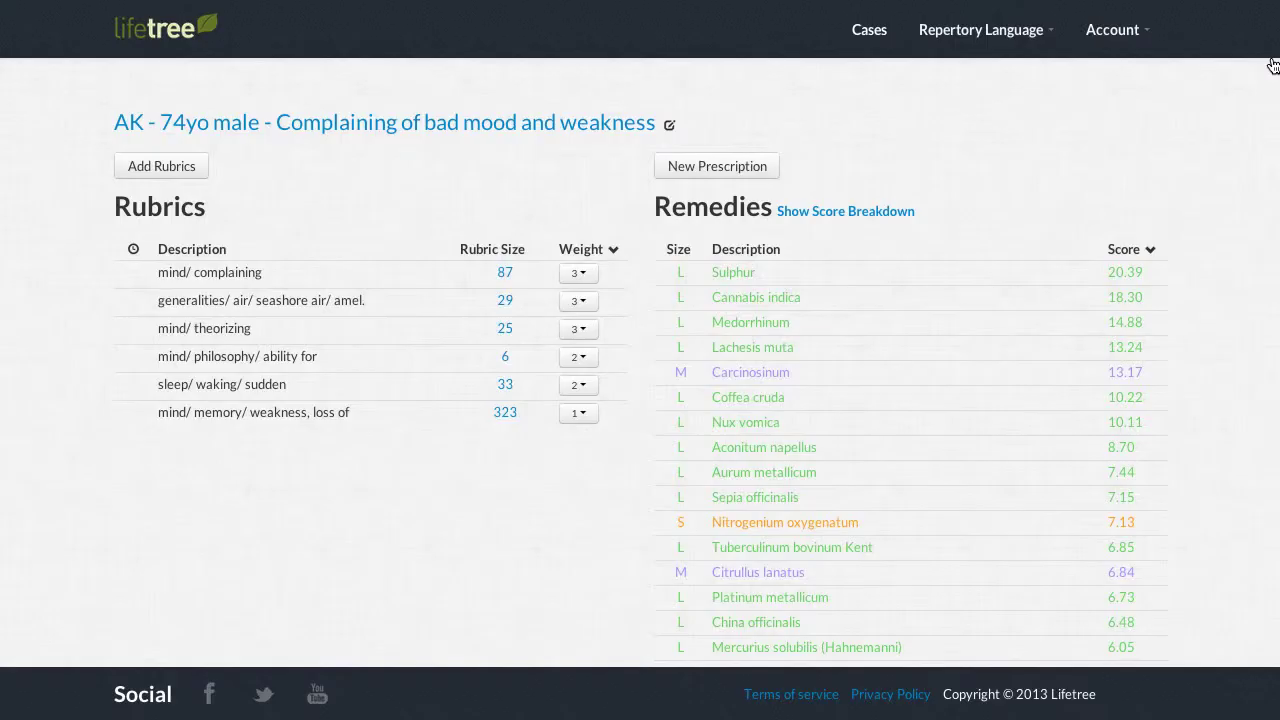
left_click(900, 213)
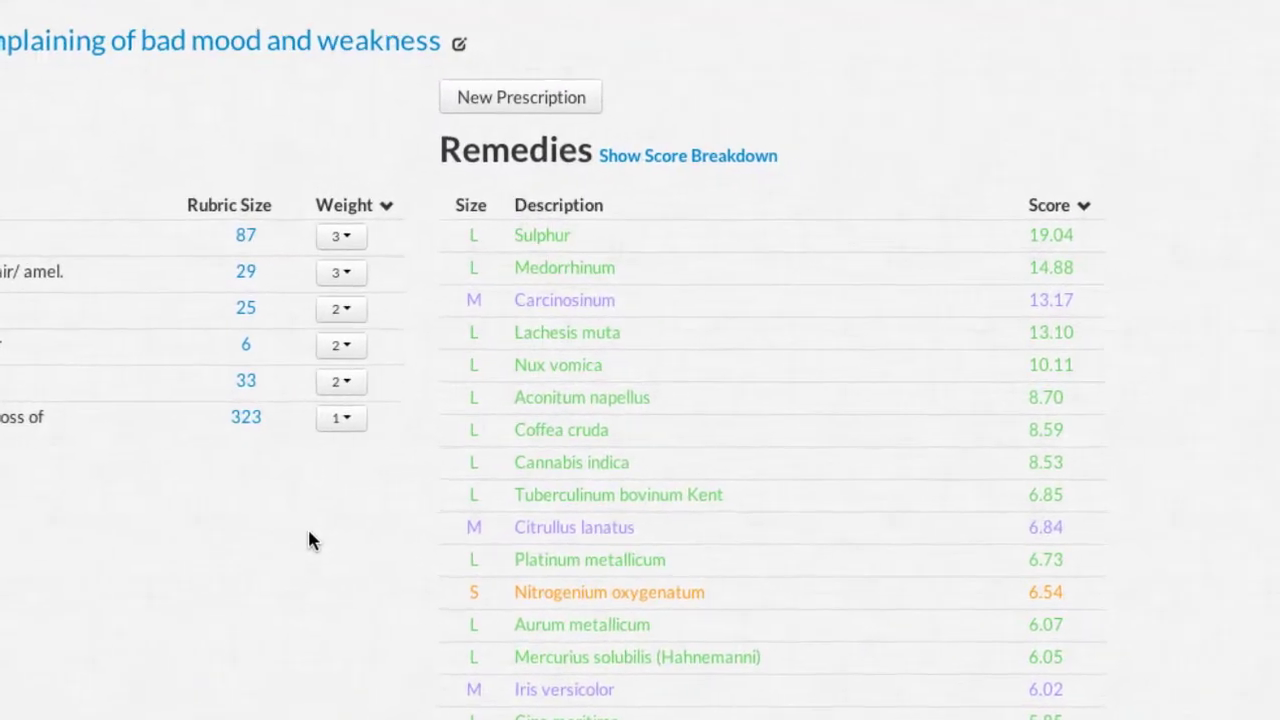
Open the suggested rubrics that would favor Lachesis muta for this patient, look through them and close the list
mouse_move(673, 246)
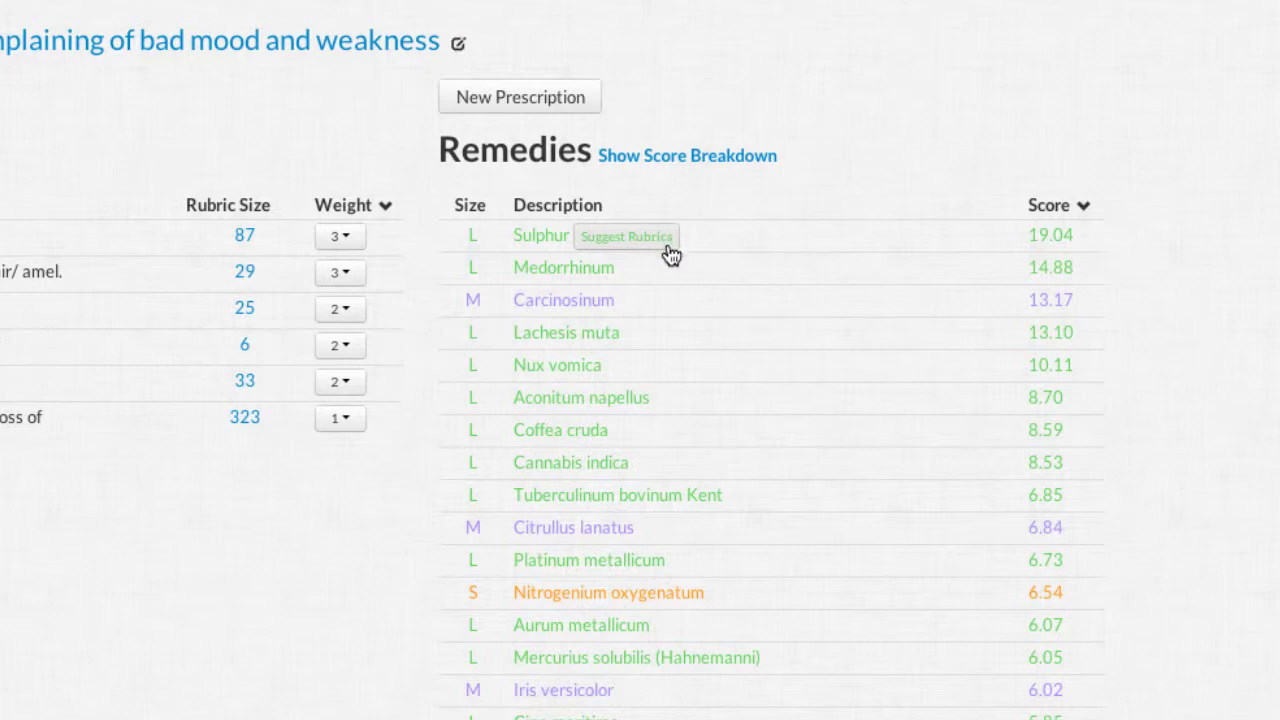
mouse_move(668, 272)
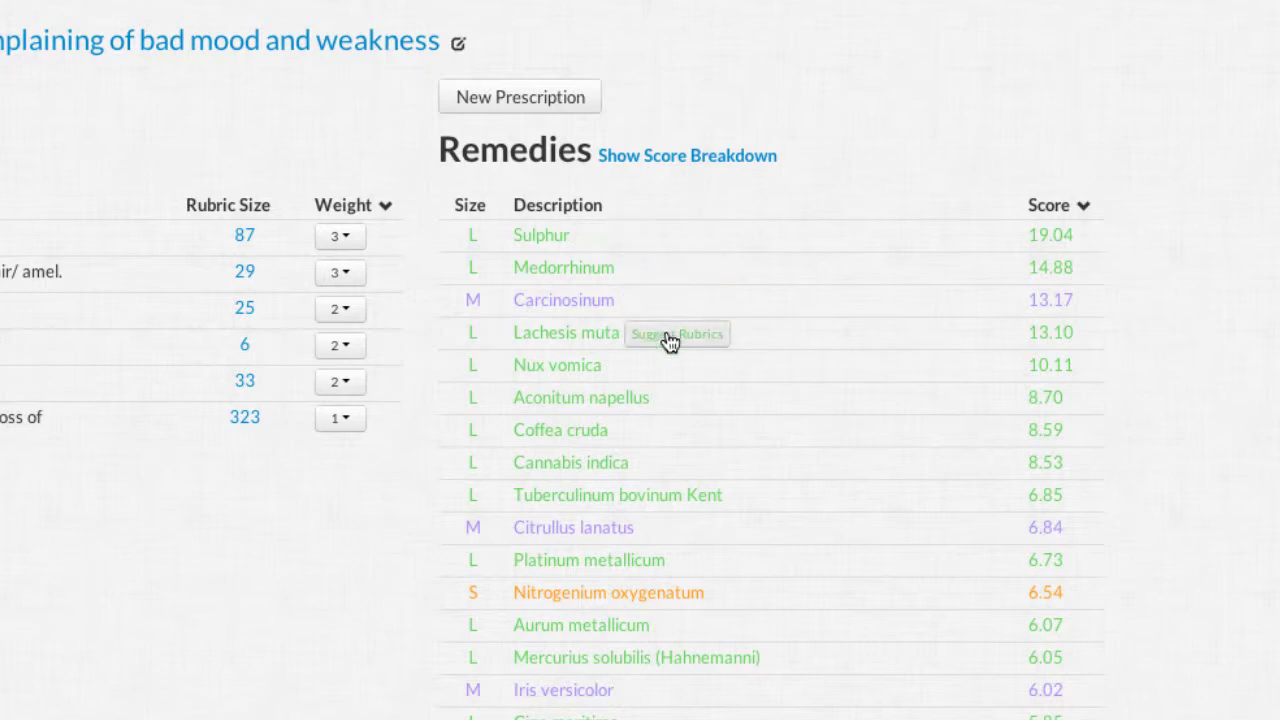
mouse_move(670, 378)
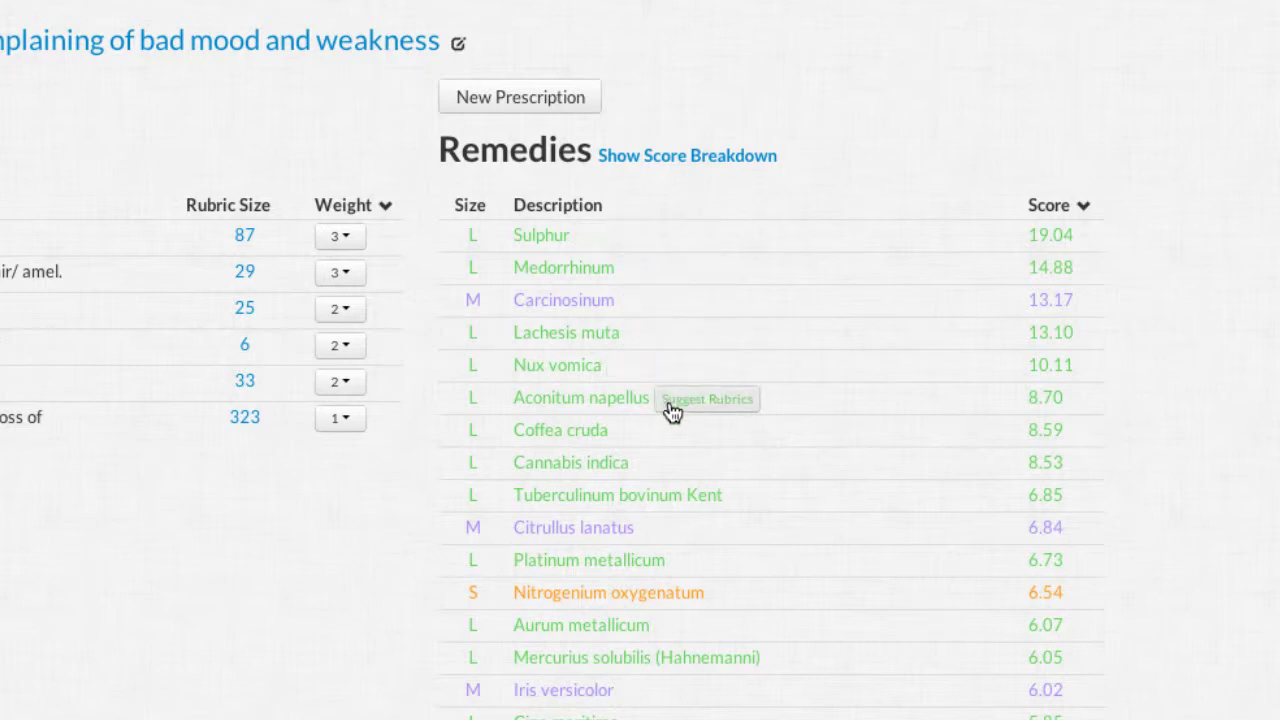
mouse_move(672, 442)
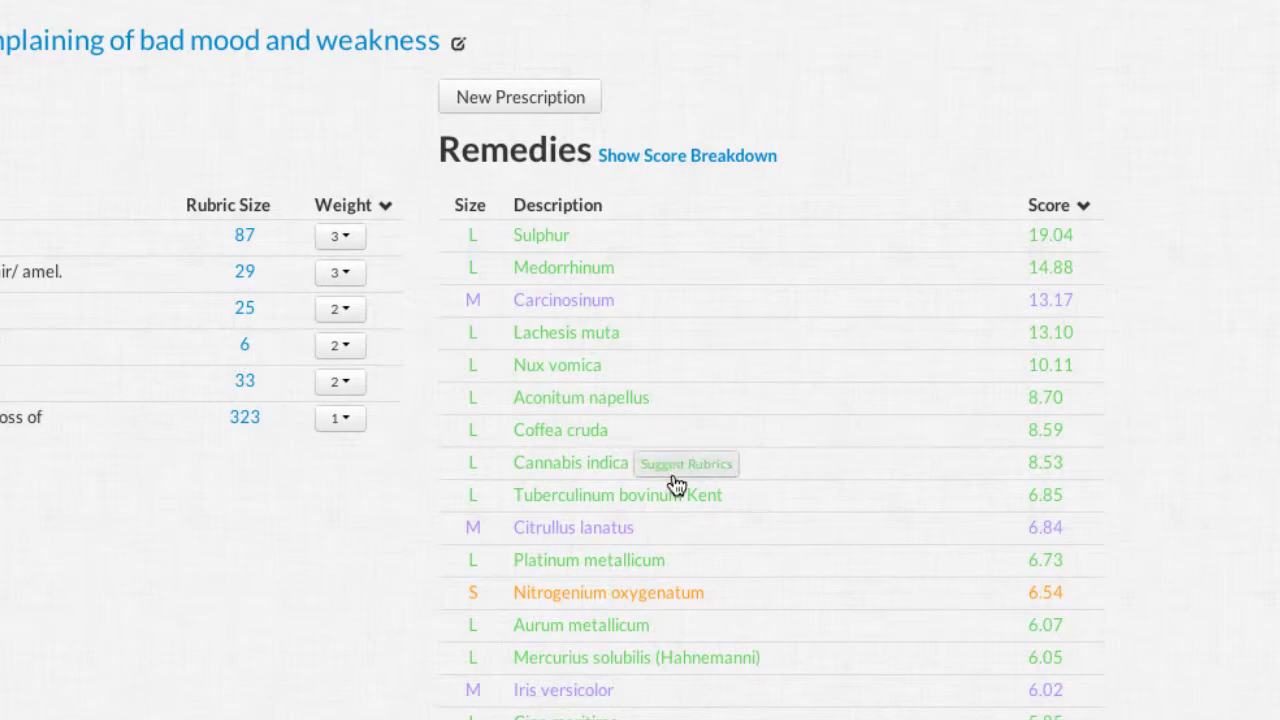
mouse_move(673, 385)
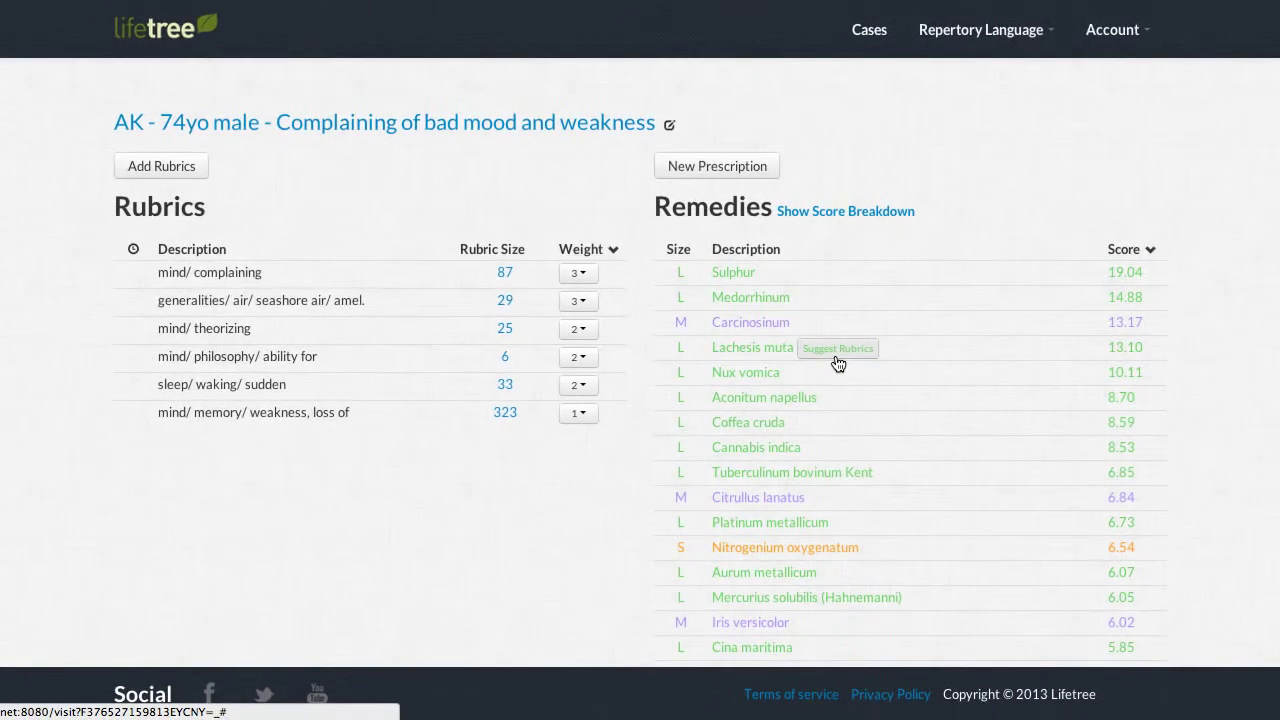
left_click(743, 340)
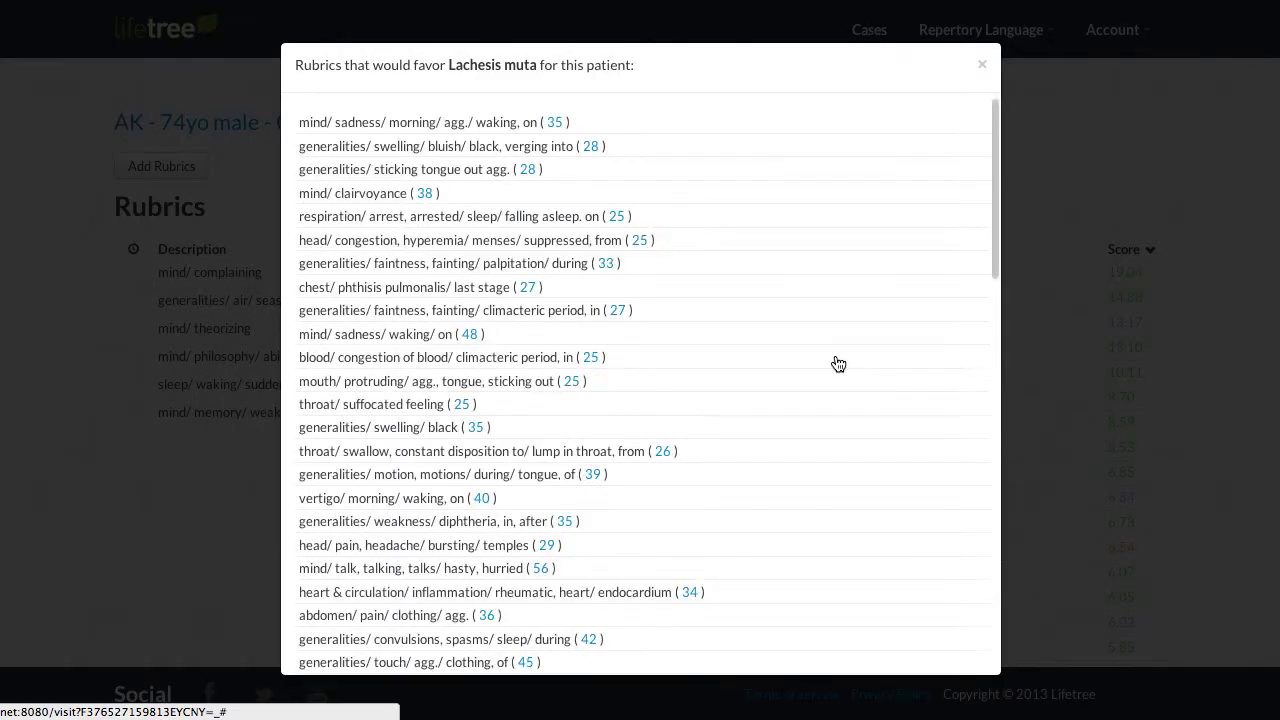
scroll(838, 363, "down", 5)
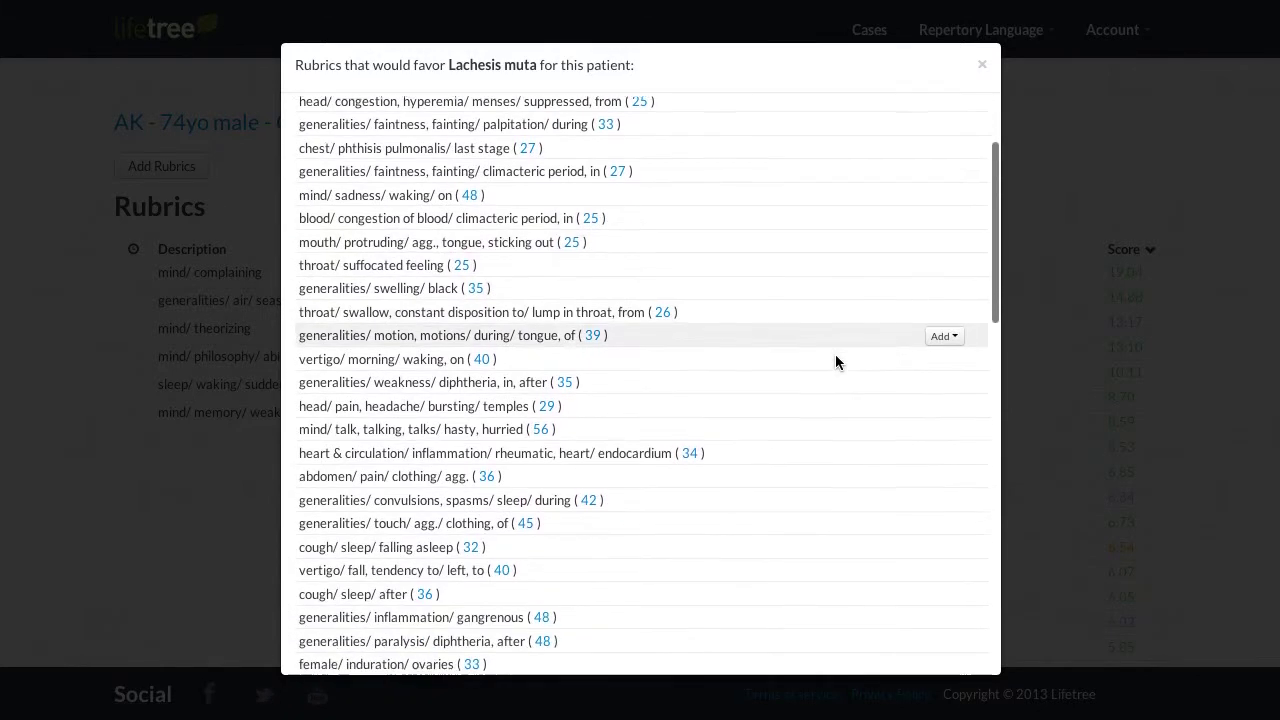
scroll(836, 356, "down", 8)
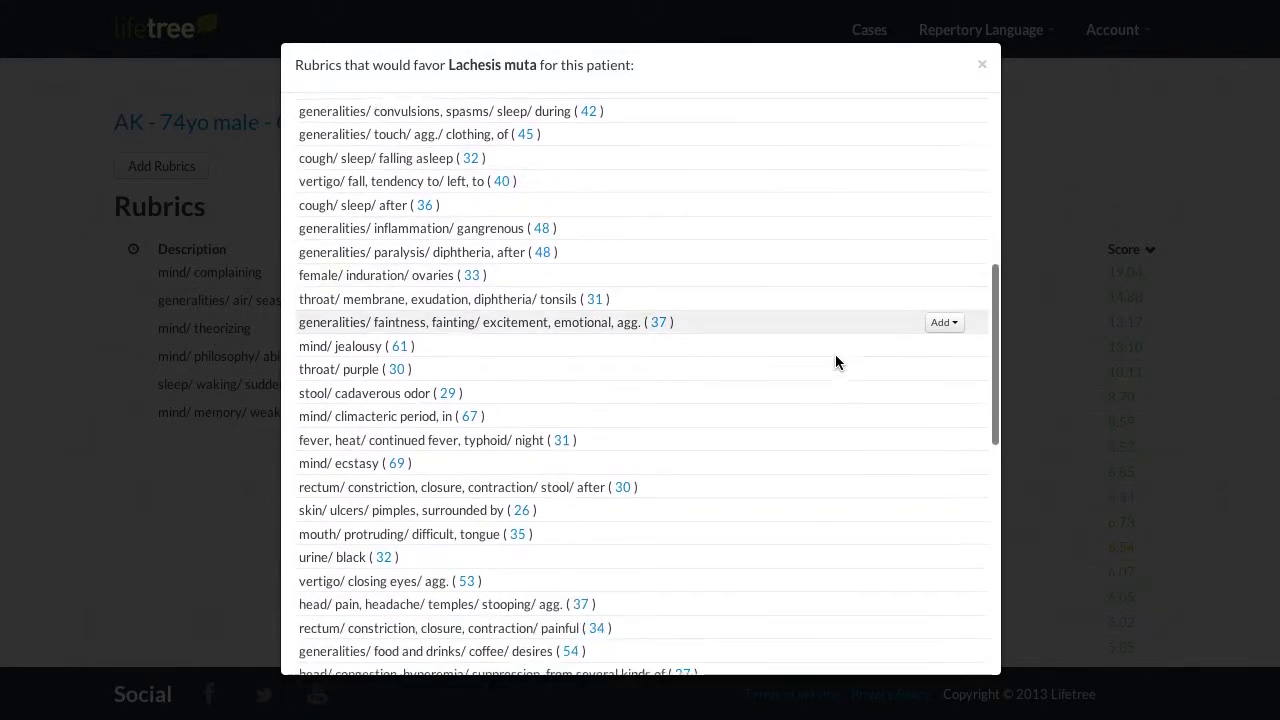
scroll(835, 356, "down", 2)
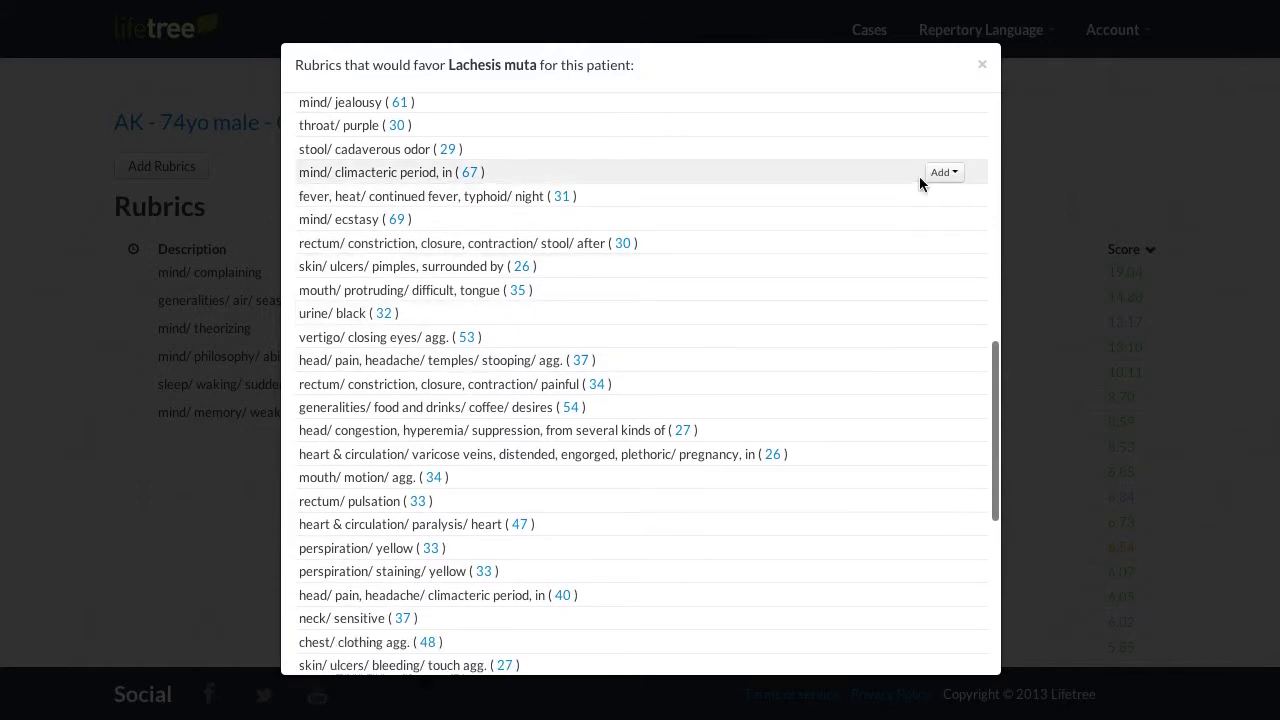
left_click(981, 66)
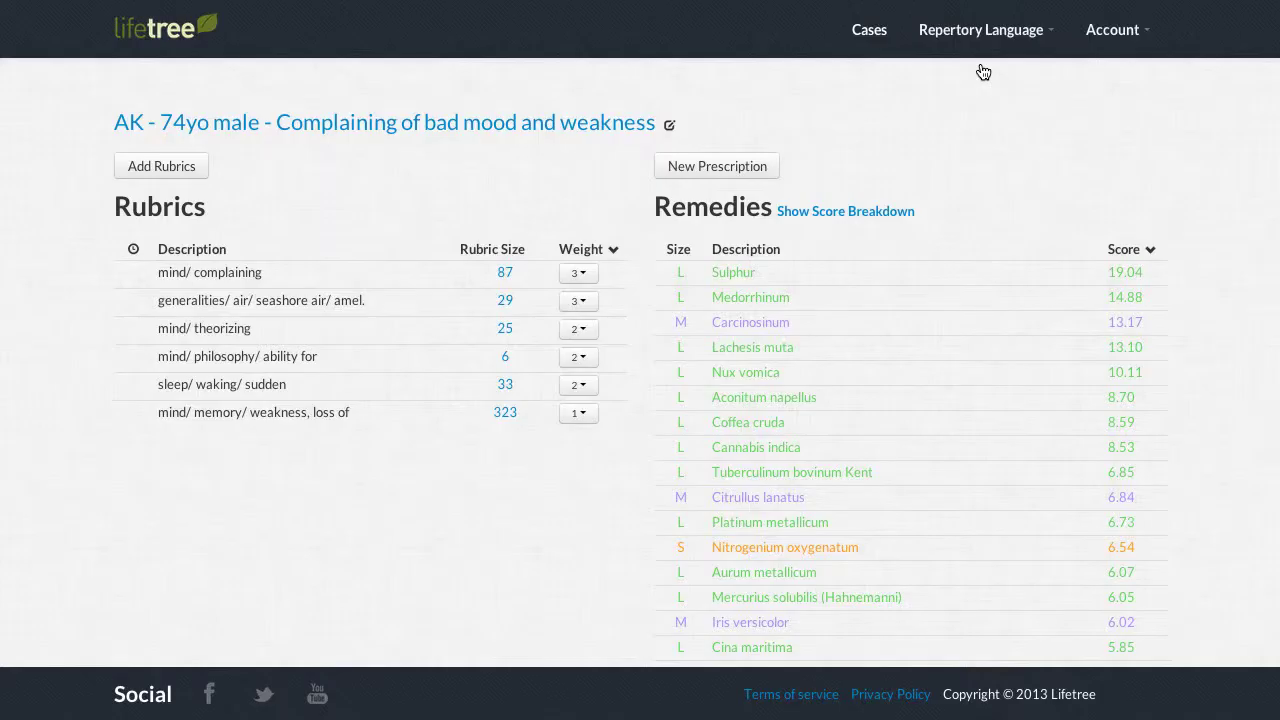
mouse_move(898, 273)
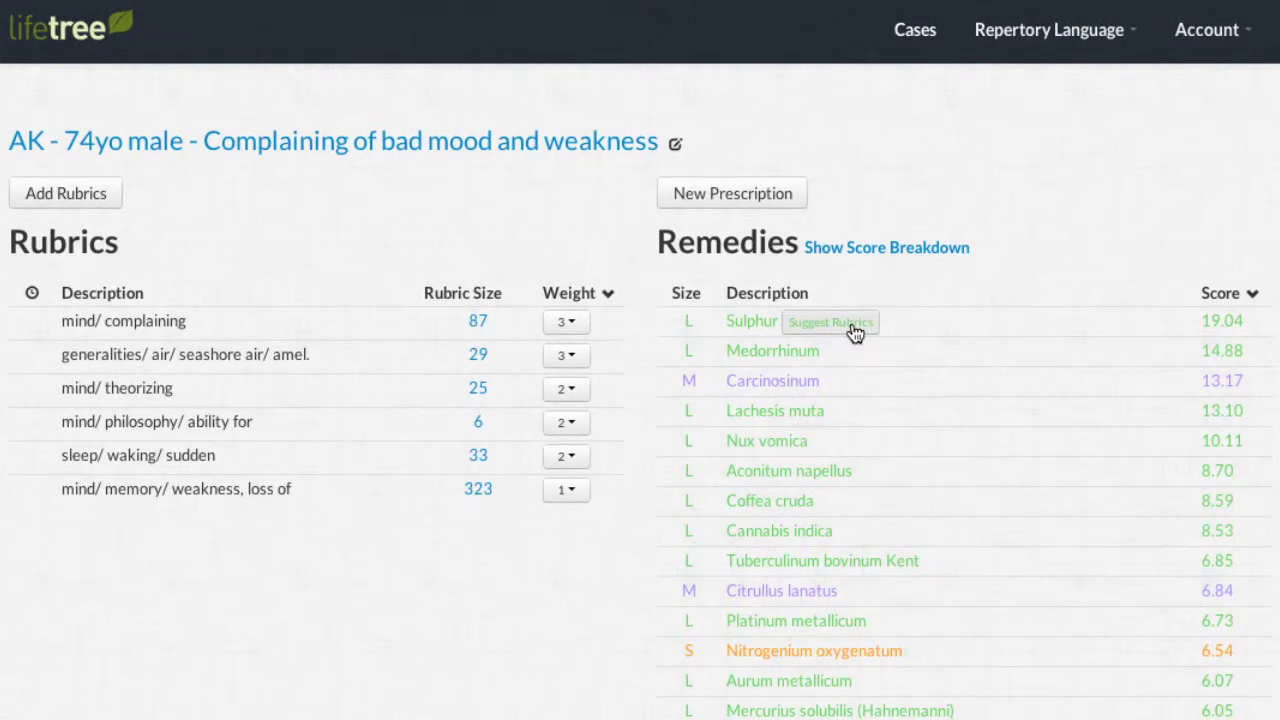
Look through the suggested rubrics that would favor Sulphur, check the weight options for mind/ religious affections/ sad, and close the list
left_click(853, 332)
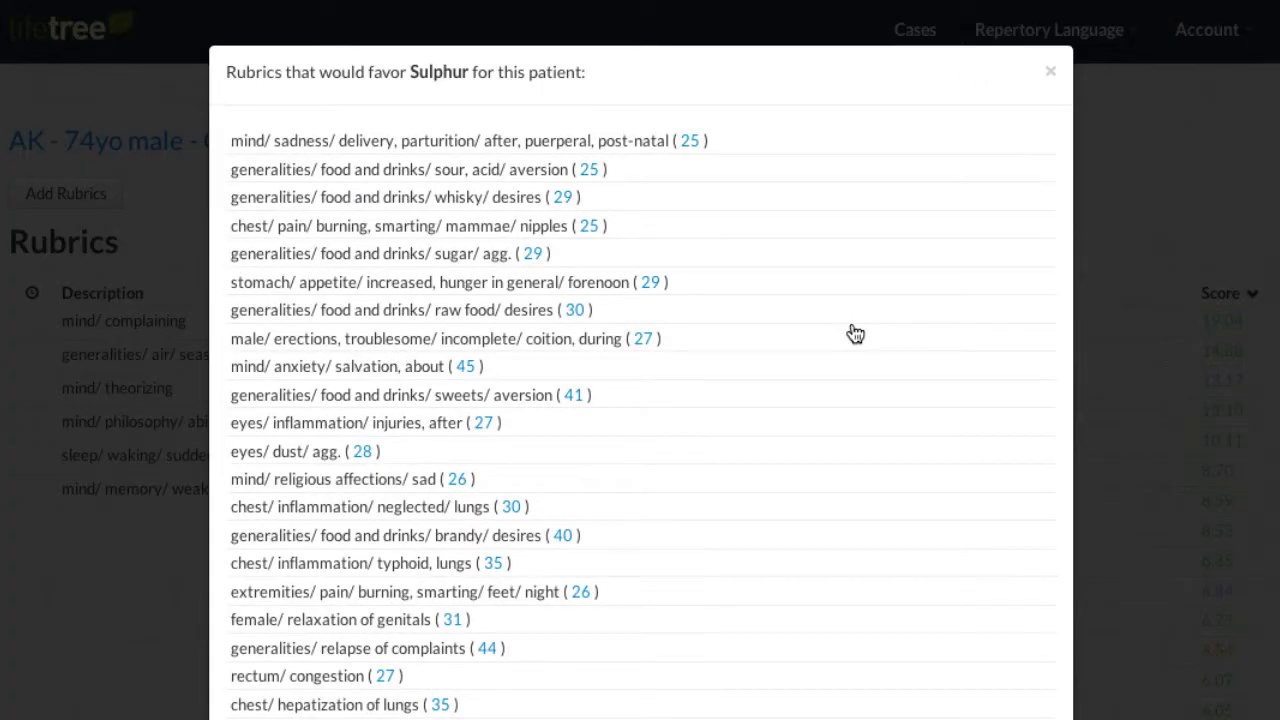
scroll(853, 332, "down", 3)
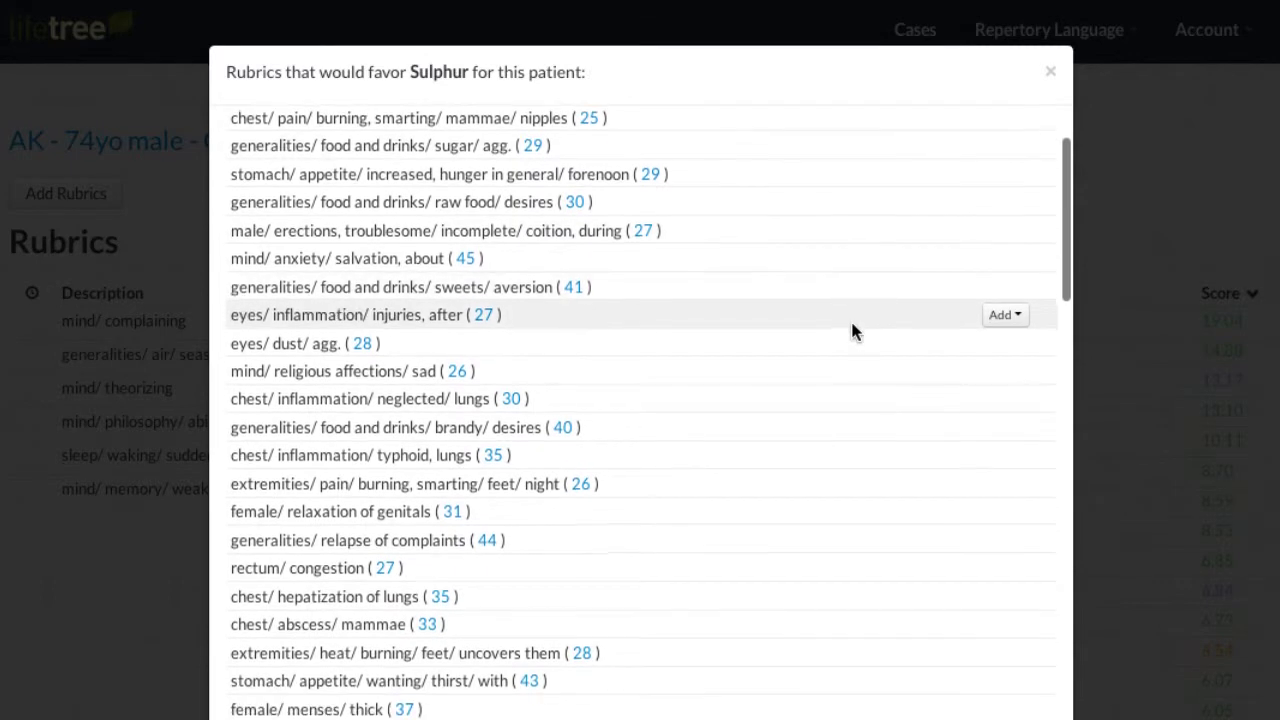
scroll(853, 332, "up", 2)
scroll(853, 332, "up", 1)
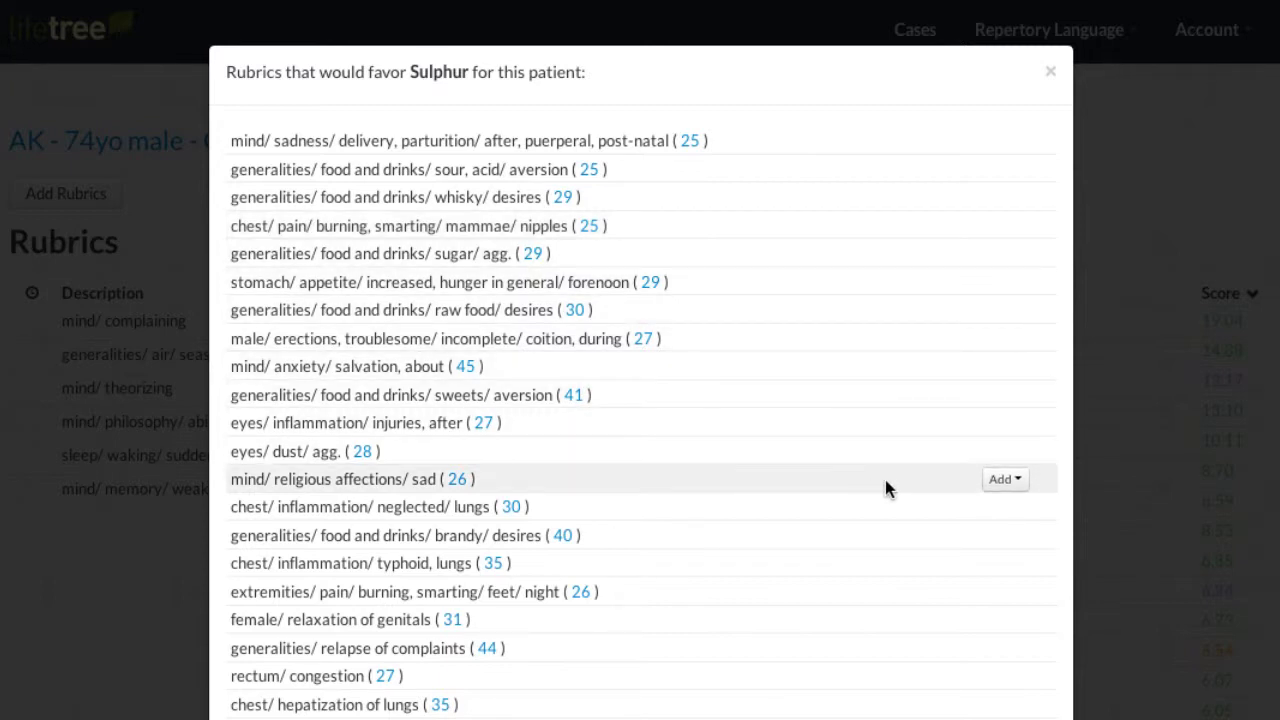
left_click(1005, 480)
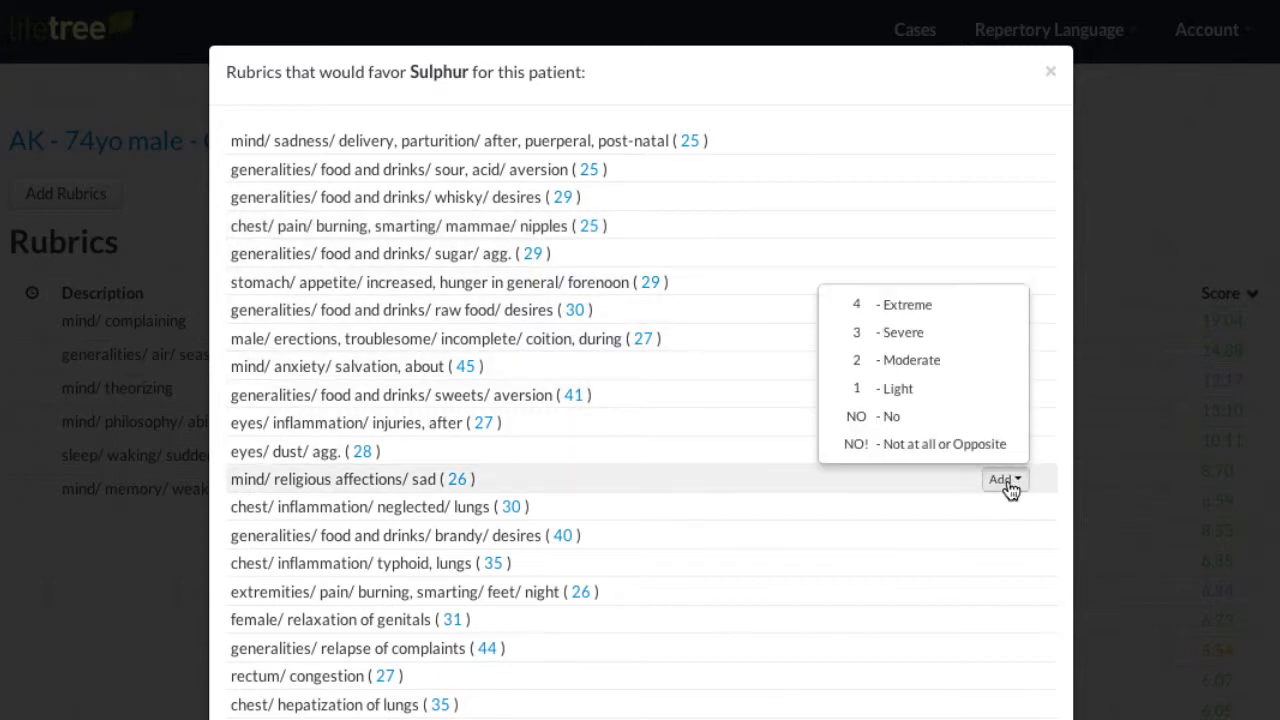
left_click(926, 368)
left_click(1052, 75)
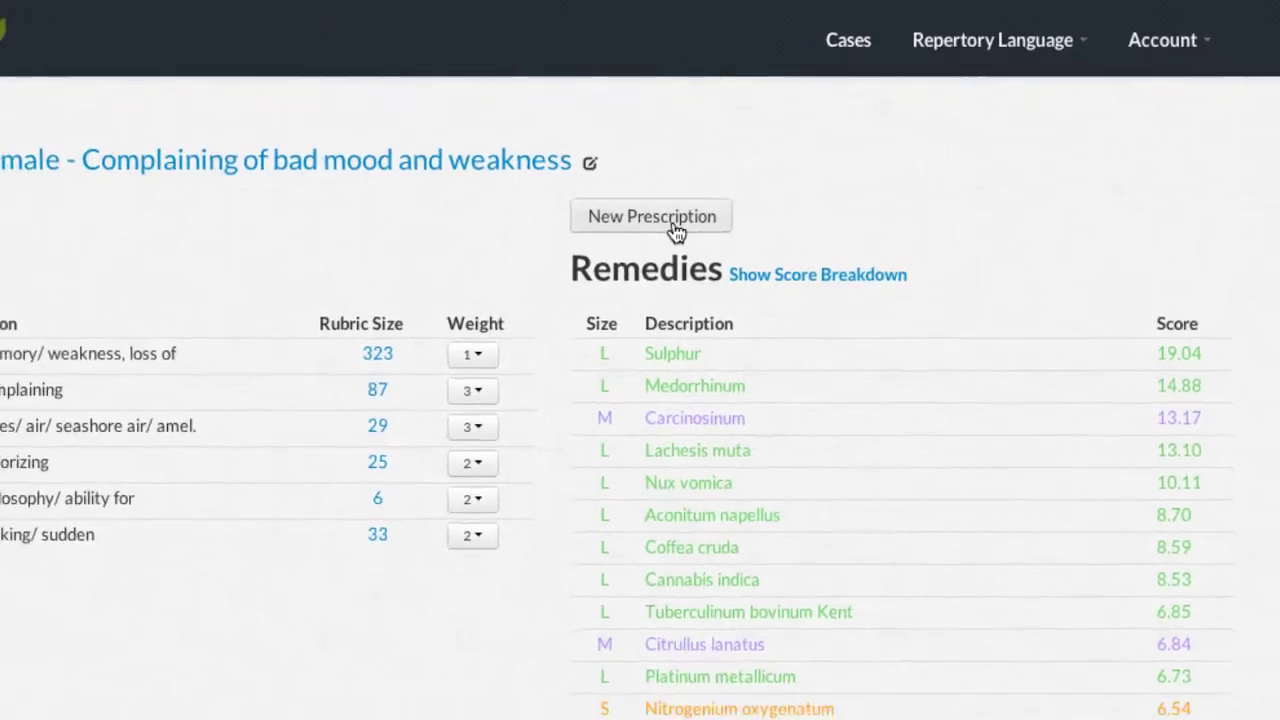
Start a new prescription for the AK case with Sulphur at potency 10 M for 1 day
left_click(651, 244)
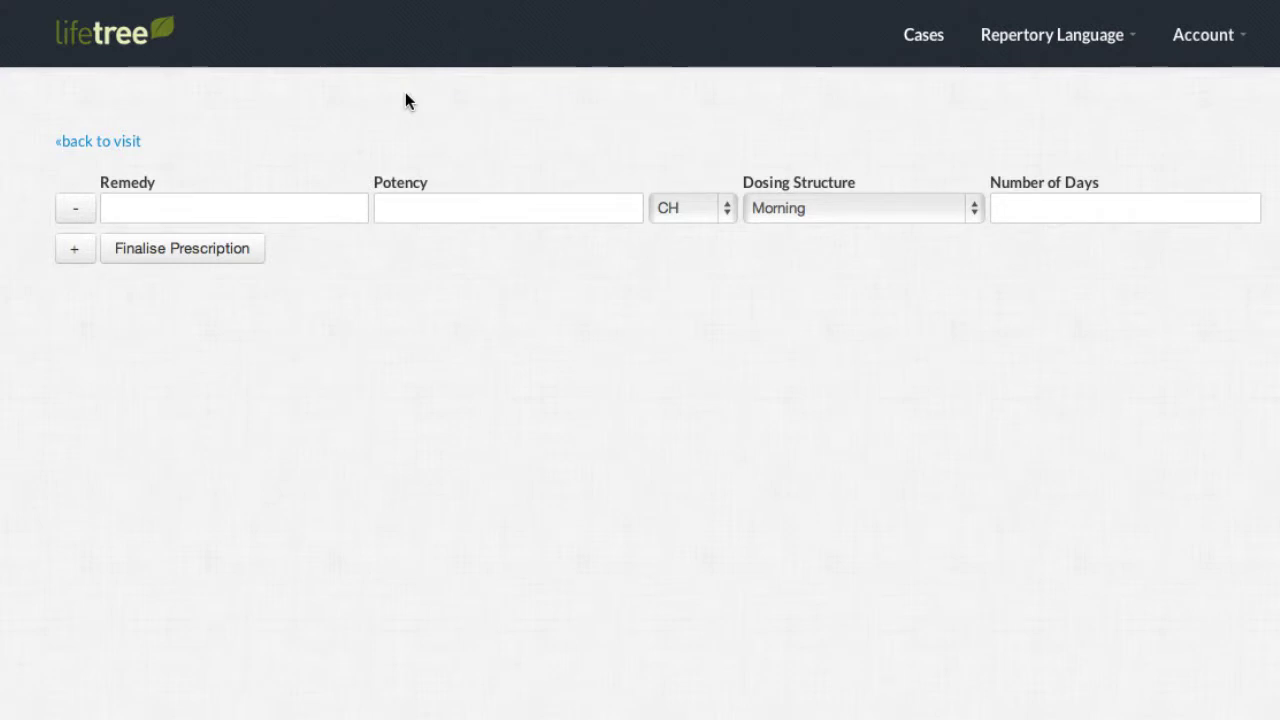
left_click(241, 207)
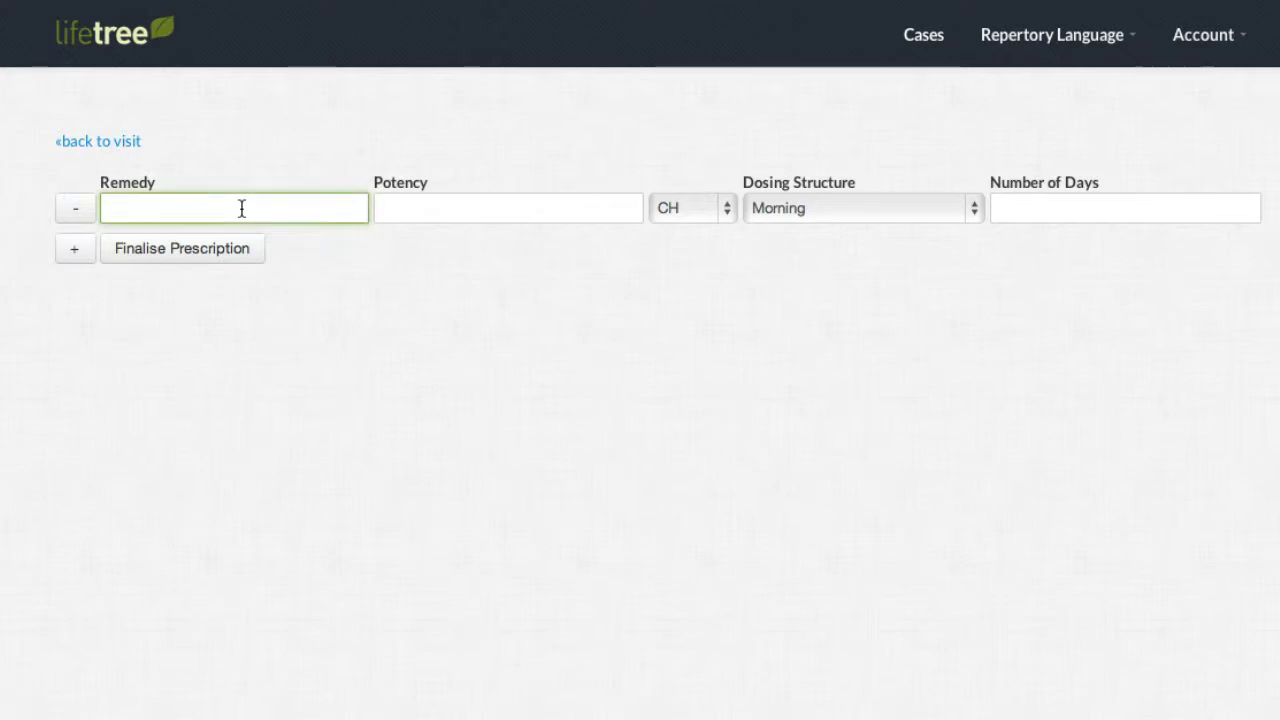
type("Sul")
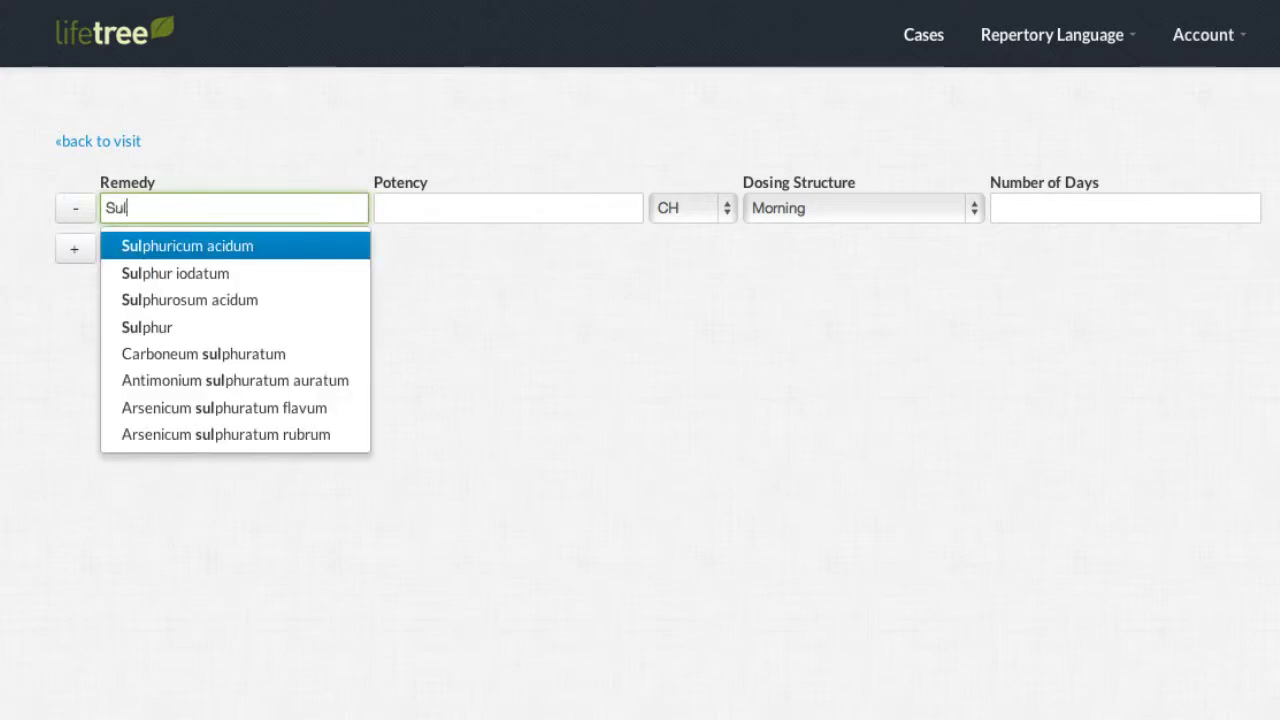
left_click(203, 336)
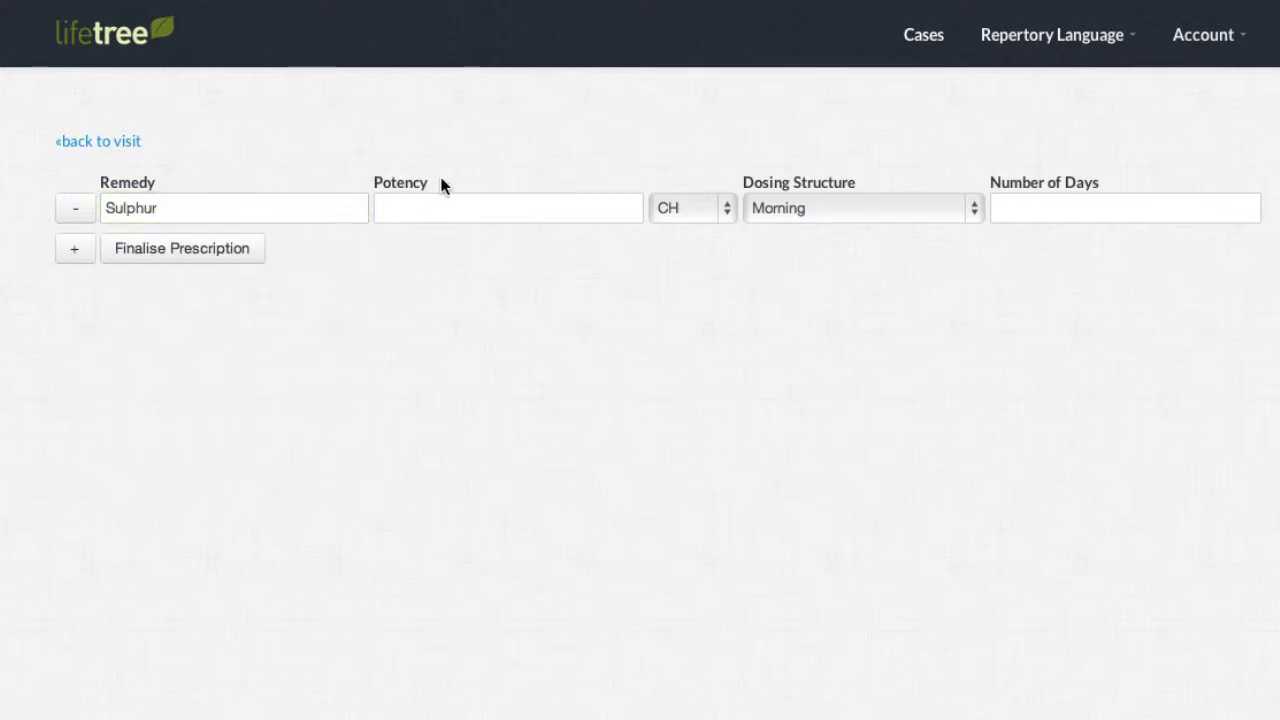
left_click(448, 205)
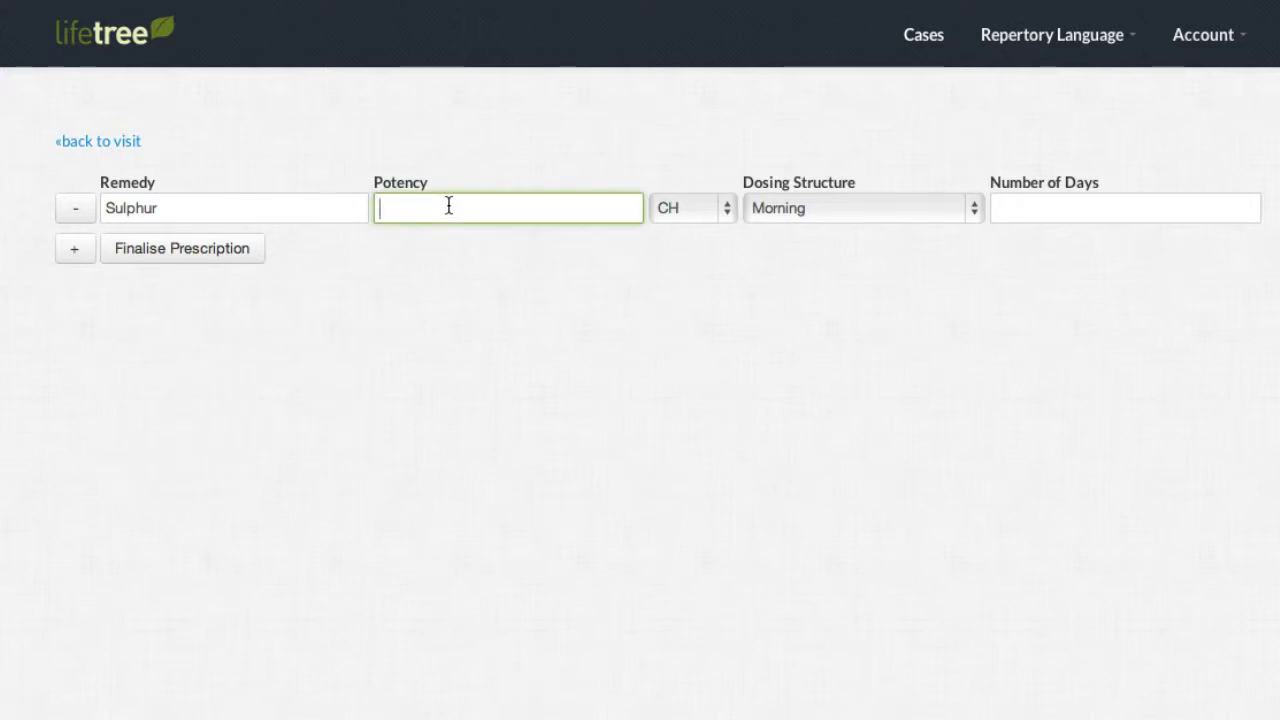
type("10")
left_click(690, 206)
left_click(689, 226)
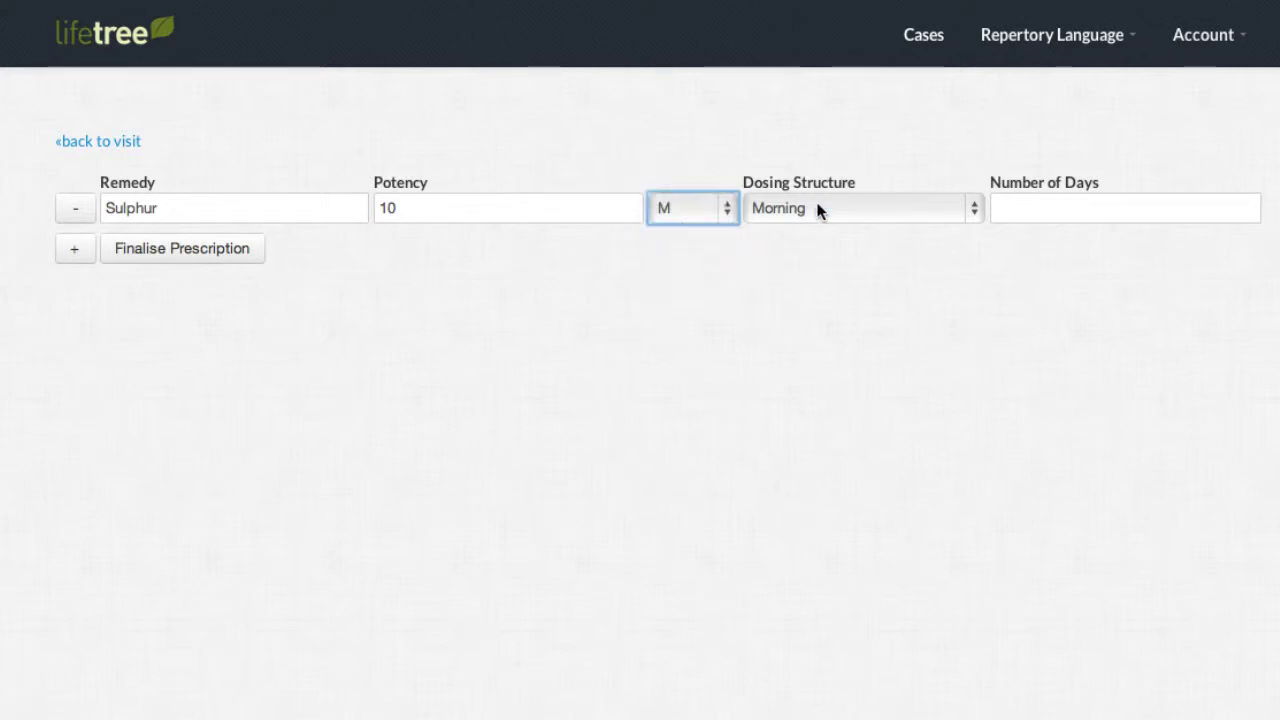
left_click(1009, 206)
type("1")
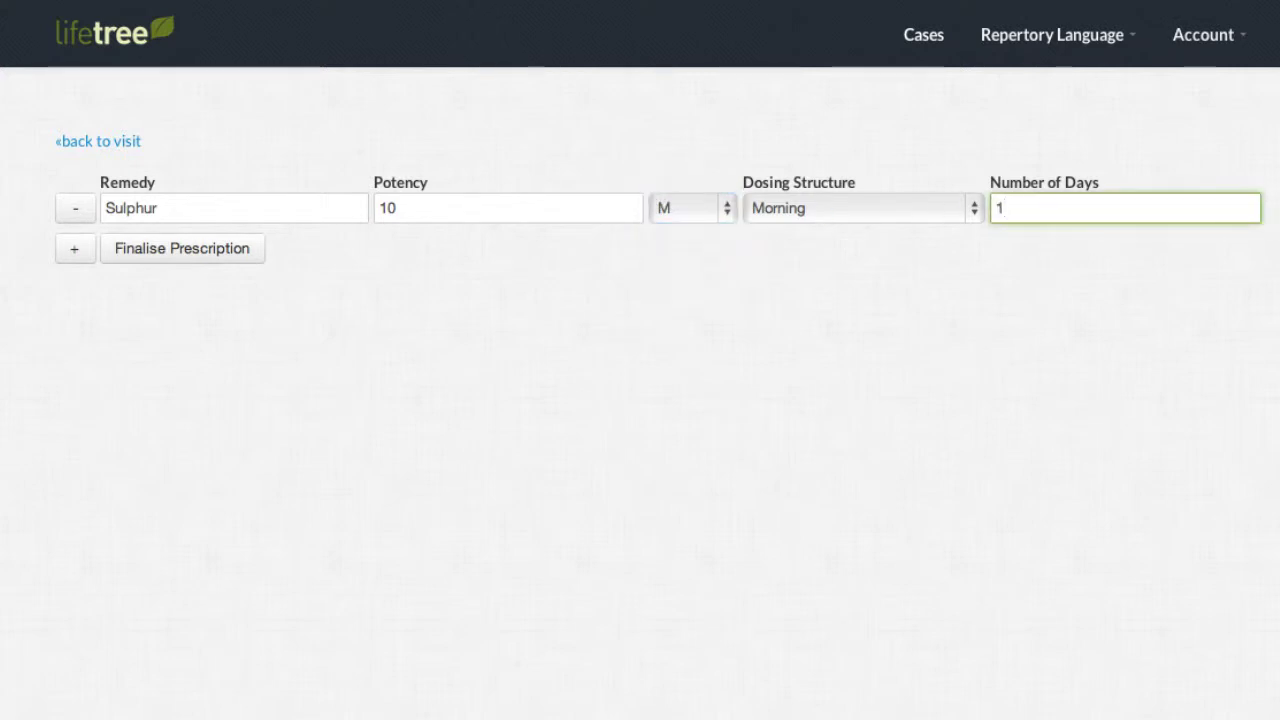
Add a second prescription line for Sulphur at potency 6 X for 30 days, and finalise the prescription
left_click(76, 252)
left_click(145, 245)
type("Sulp")
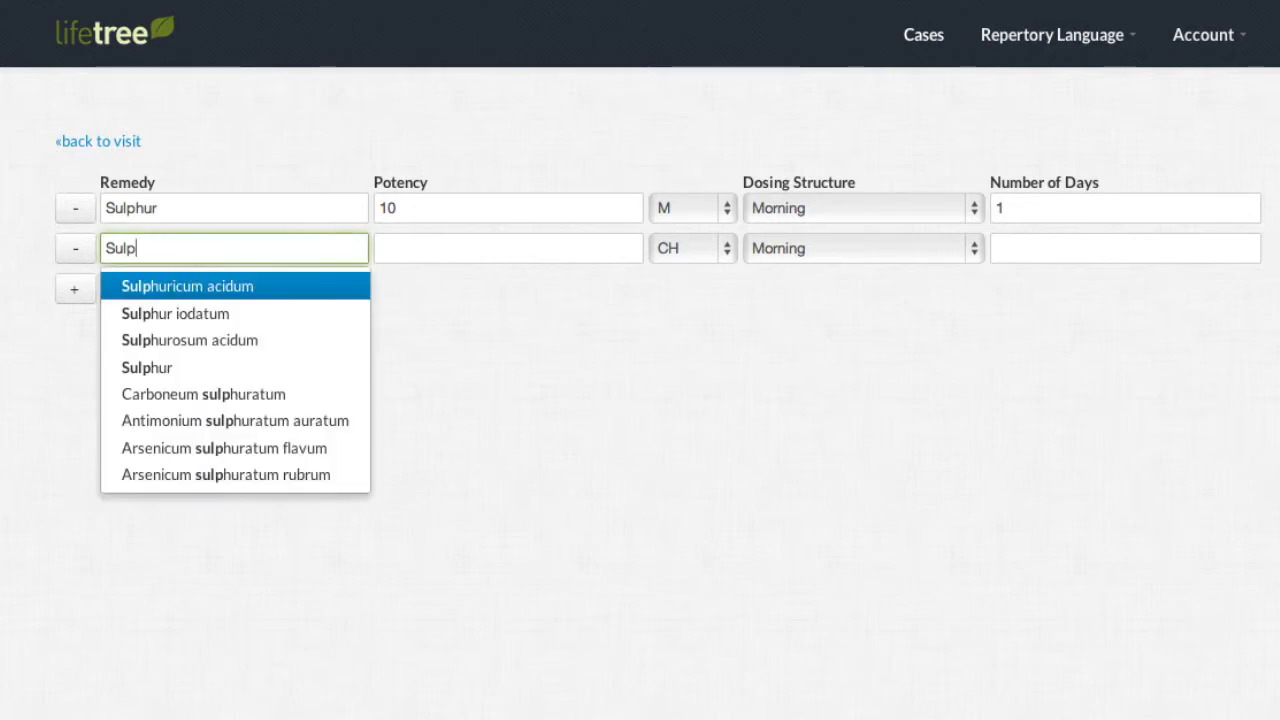
left_click(151, 369)
left_click(401, 246)
type("6")
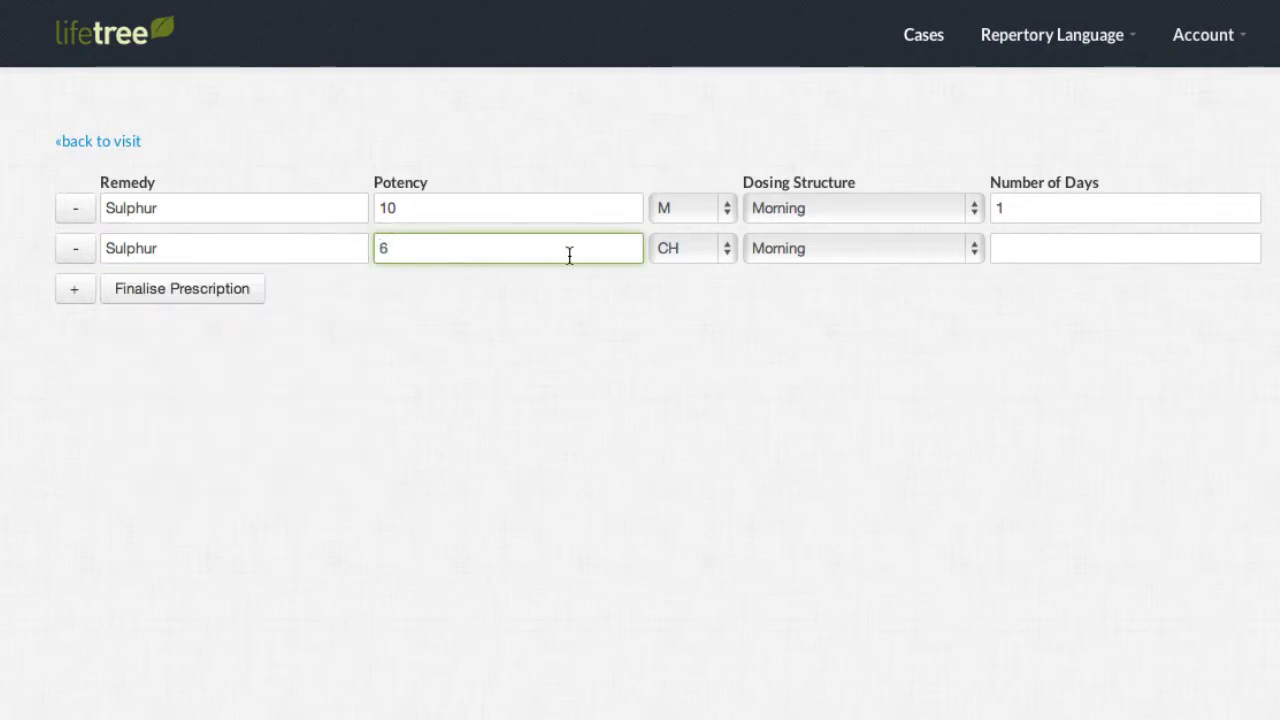
left_click(712, 247)
left_click(689, 229)
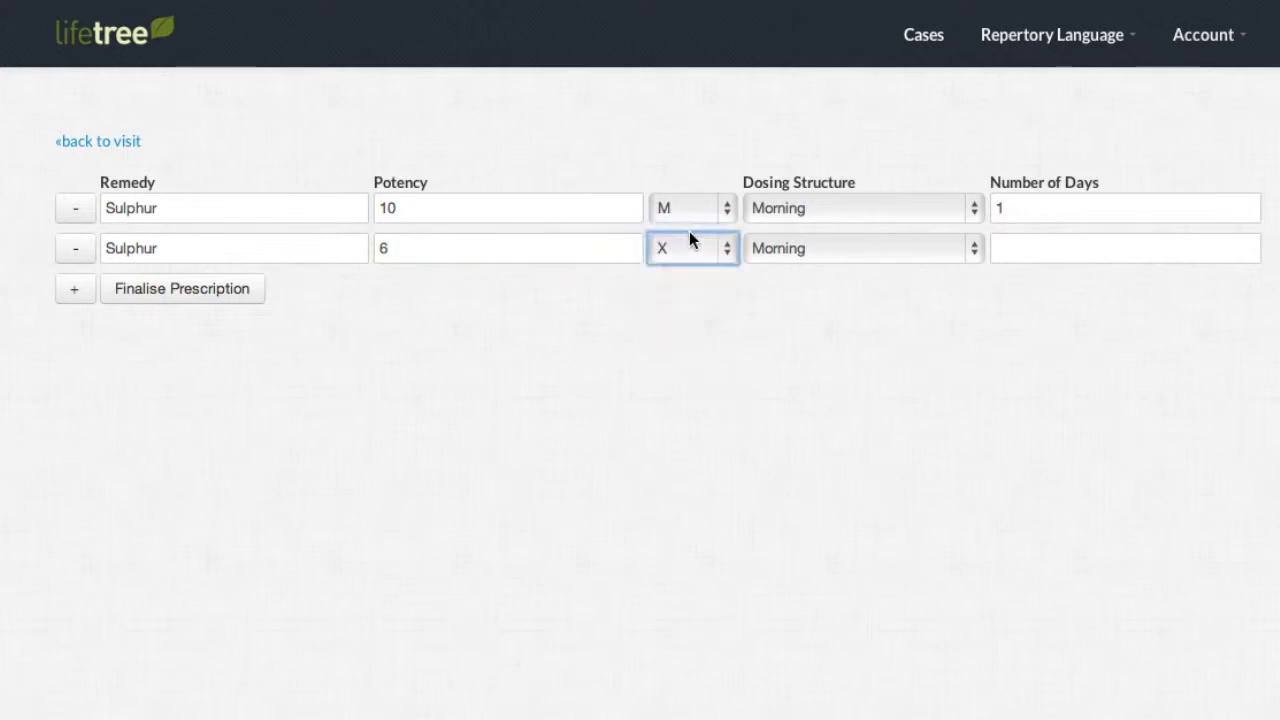
left_click(1052, 249)
type("30")
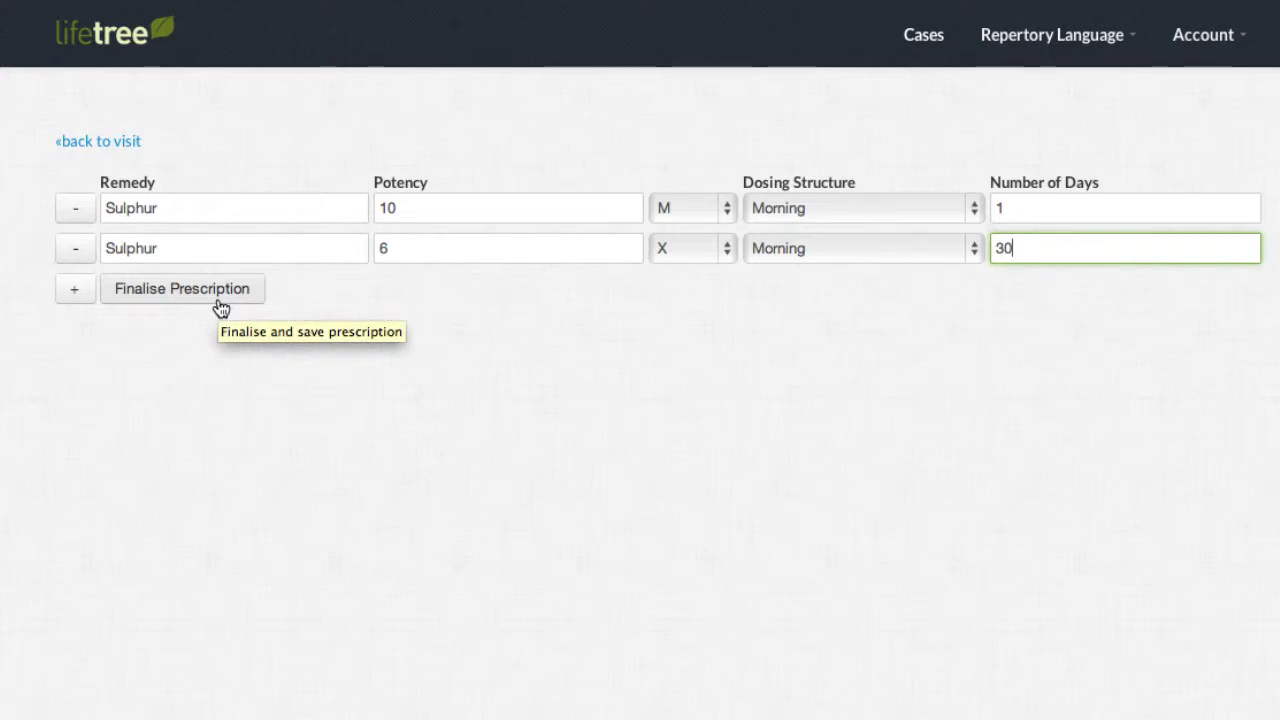
left_click(220, 307)
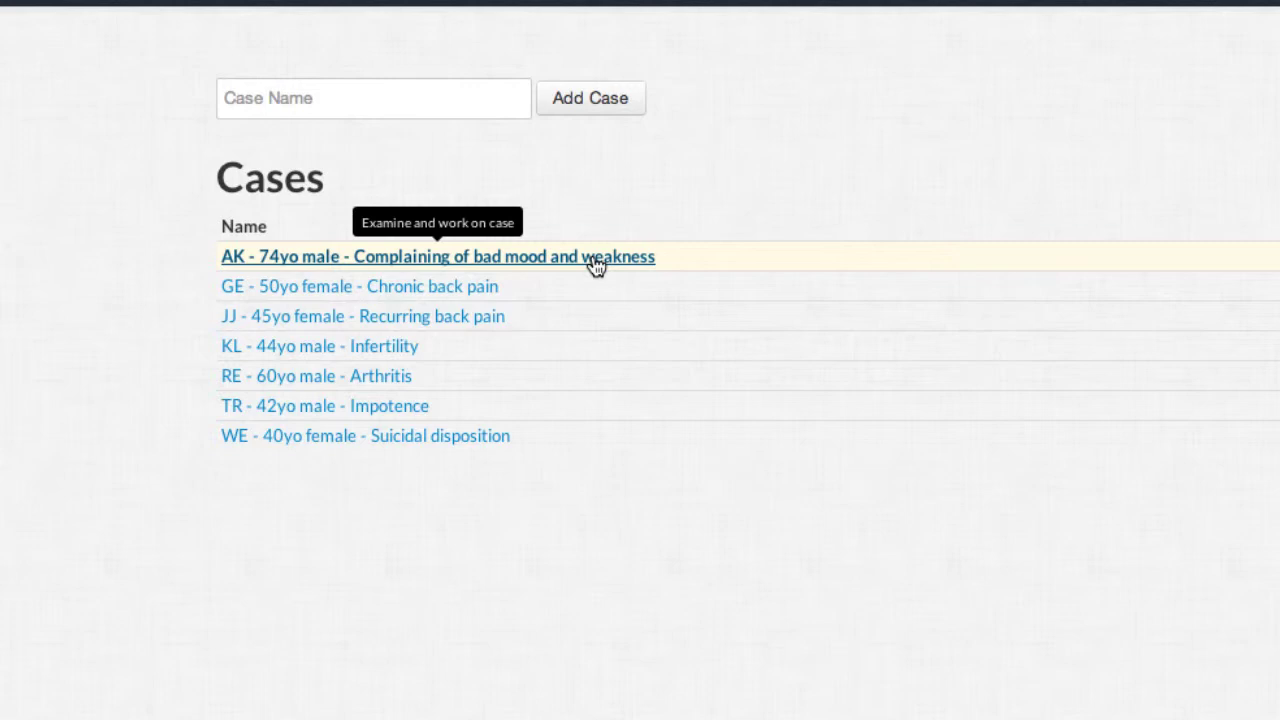
Open the AK case from the case list and look through the events in its visit details
left_click(595, 262)
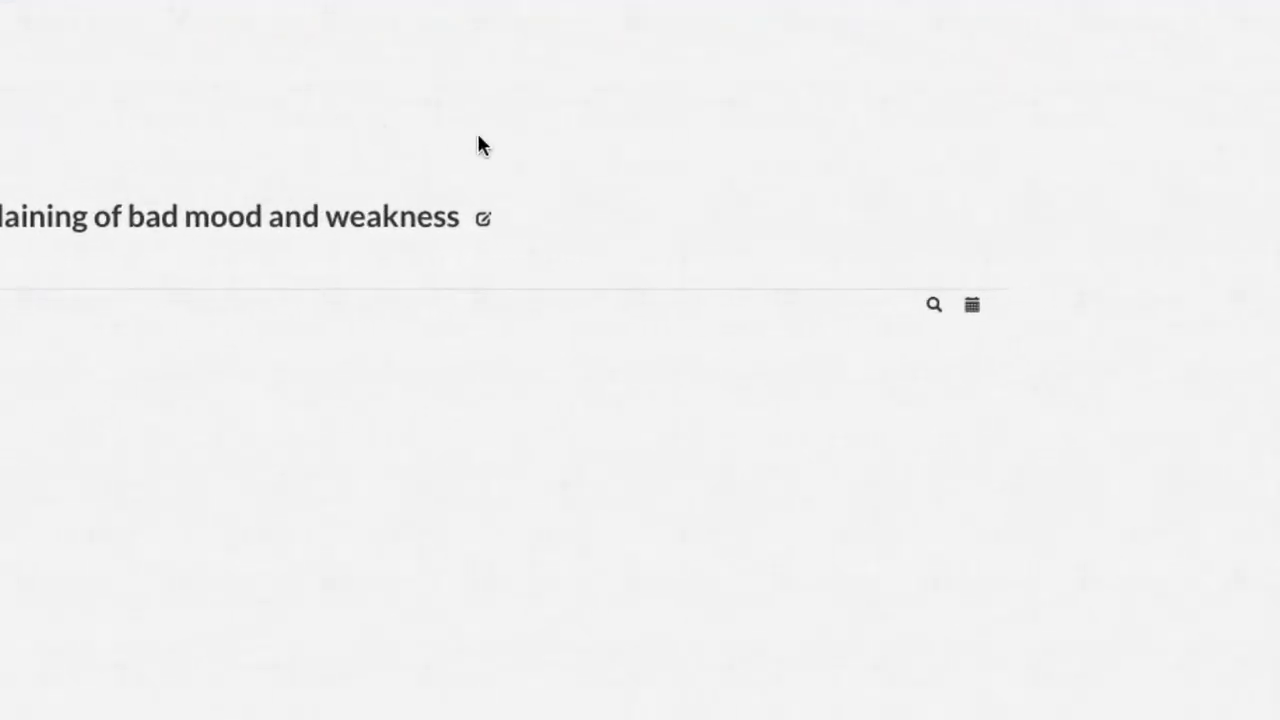
left_click(934, 304)
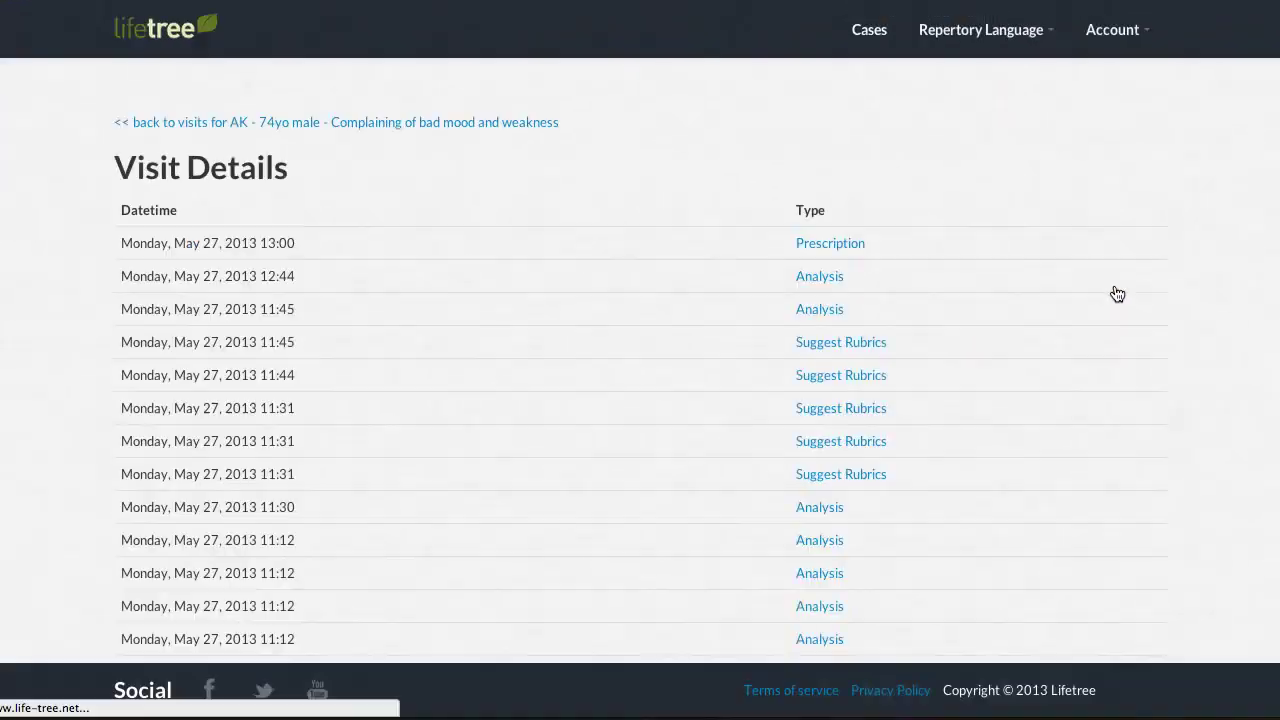
scroll(1117, 294, "down", 5)
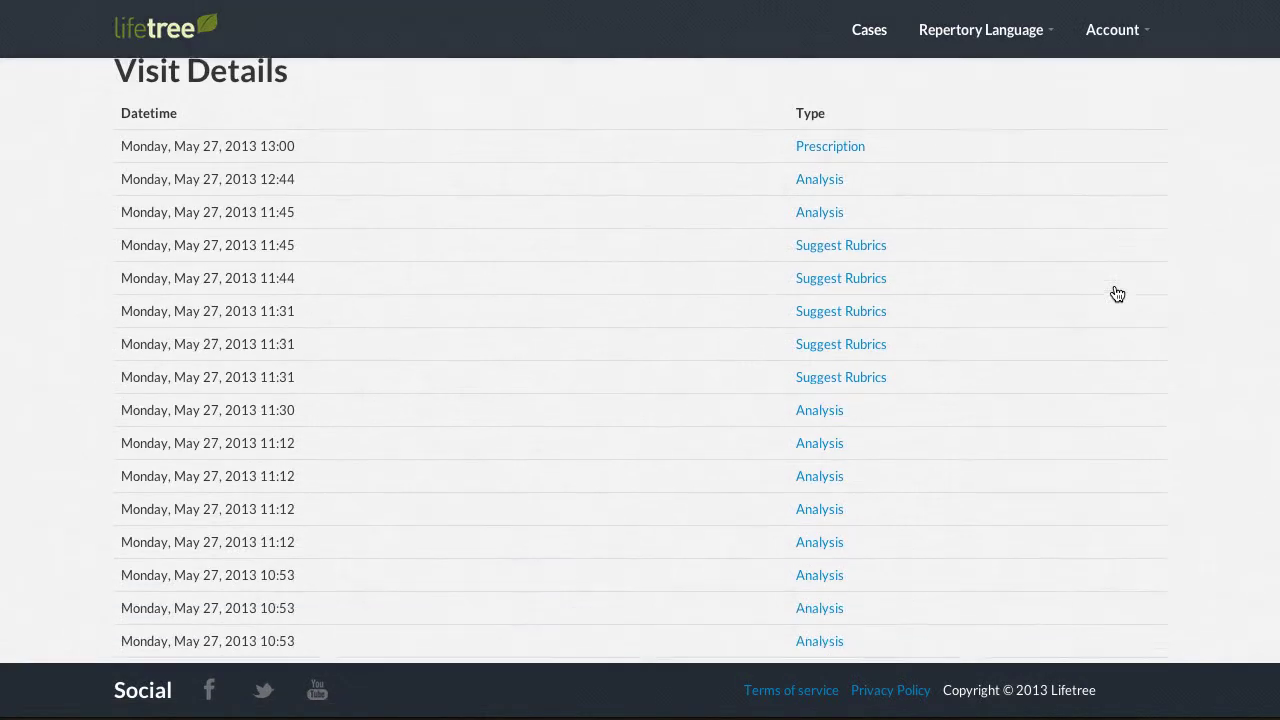
scroll(1117, 294, "up", 5)
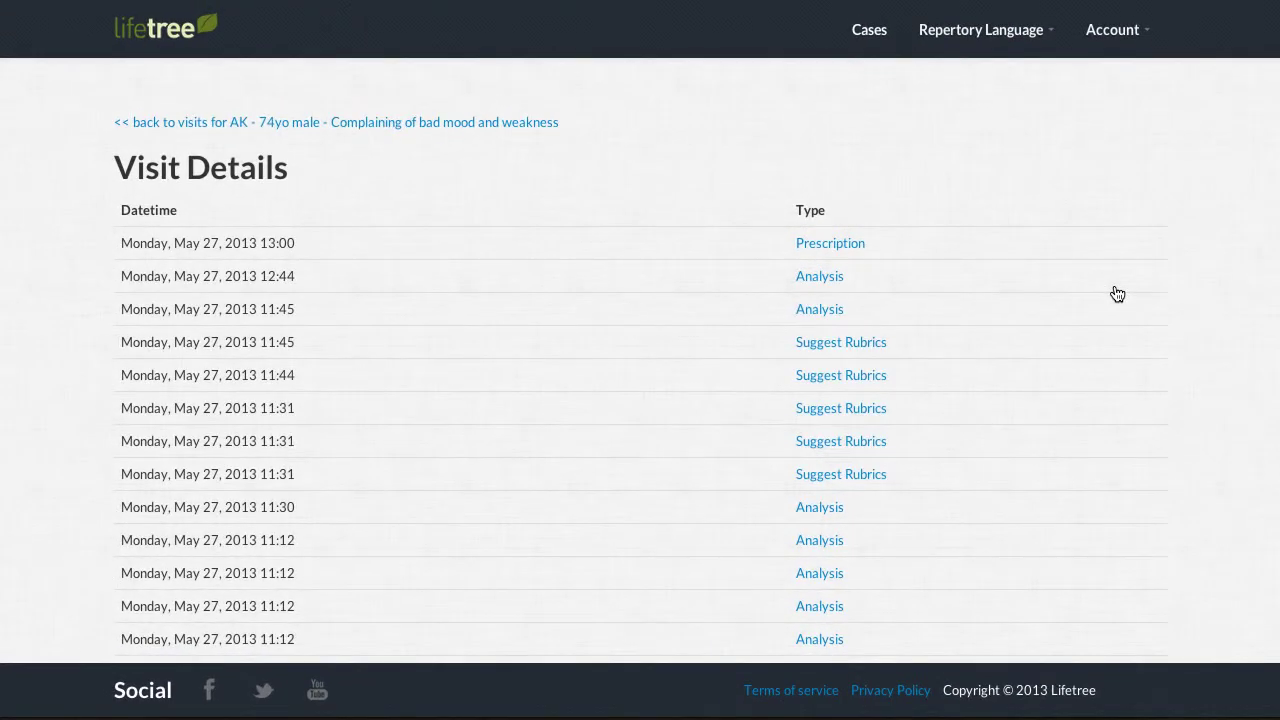
Review the Analysis event logged on May 27, 2013 at 11:30, and return to the list of events
left_click(826, 509)
scroll(828, 515, "down", 3)
scroll(828, 516, "down", 13)
scroll(828, 516, "up", 13)
scroll(828, 516, "up", 4)
left_click(180, 128)
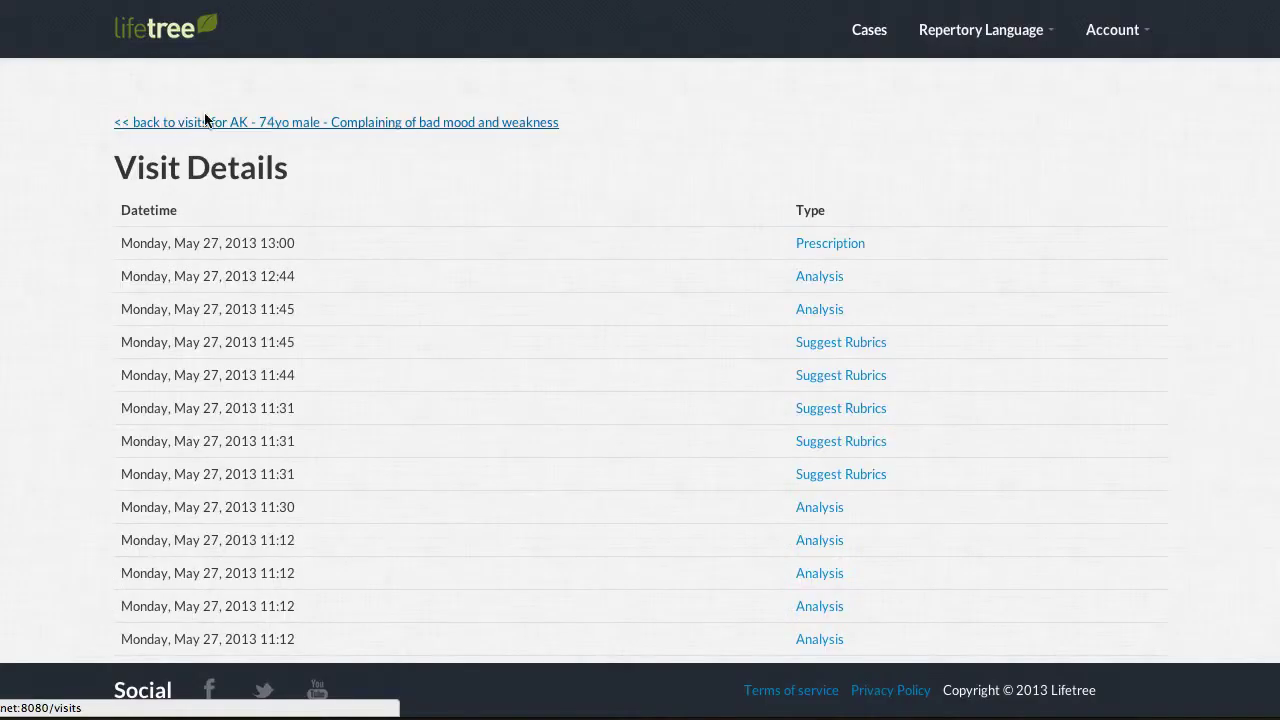
Review the lowest-listed 11:31 Suggest Rubrics event and the 13:00 Prescription event, returning to the list of events after each
left_click(846, 475)
scroll(848, 477, "down", 5)
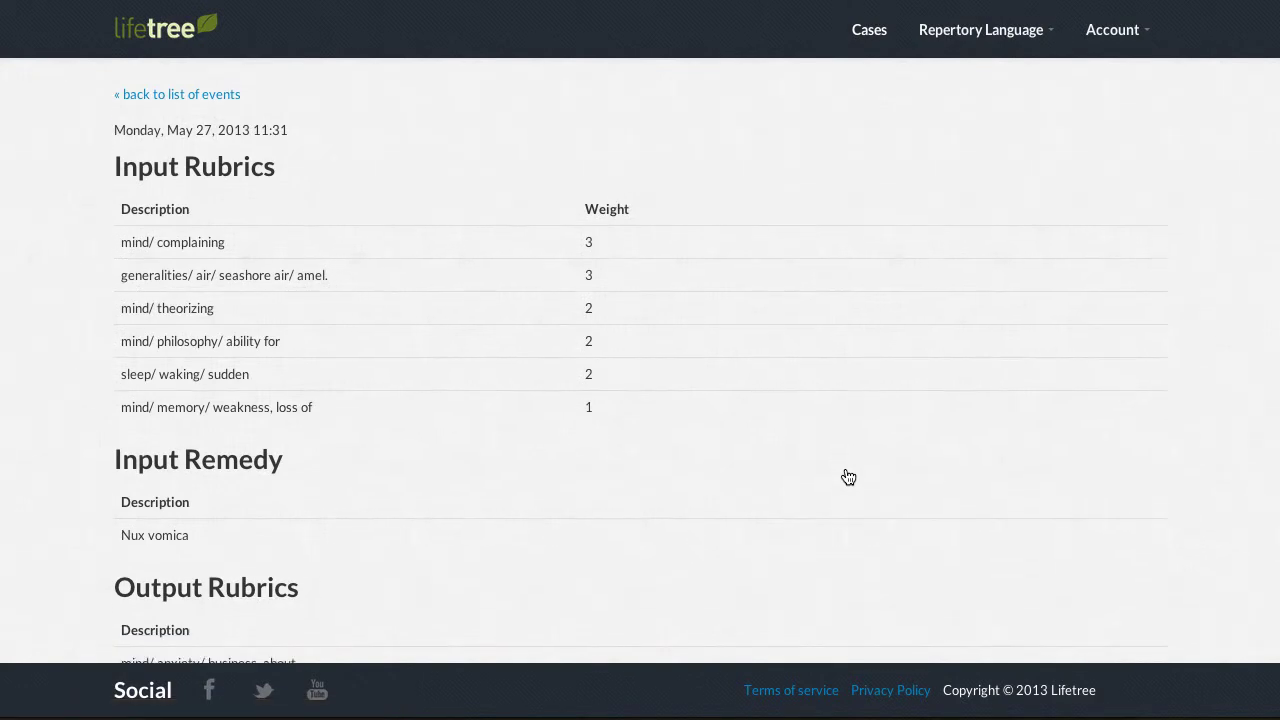
scroll(848, 477, "down", 4)
scroll(845, 477, "up", 6)
scroll(845, 477, "up", 4)
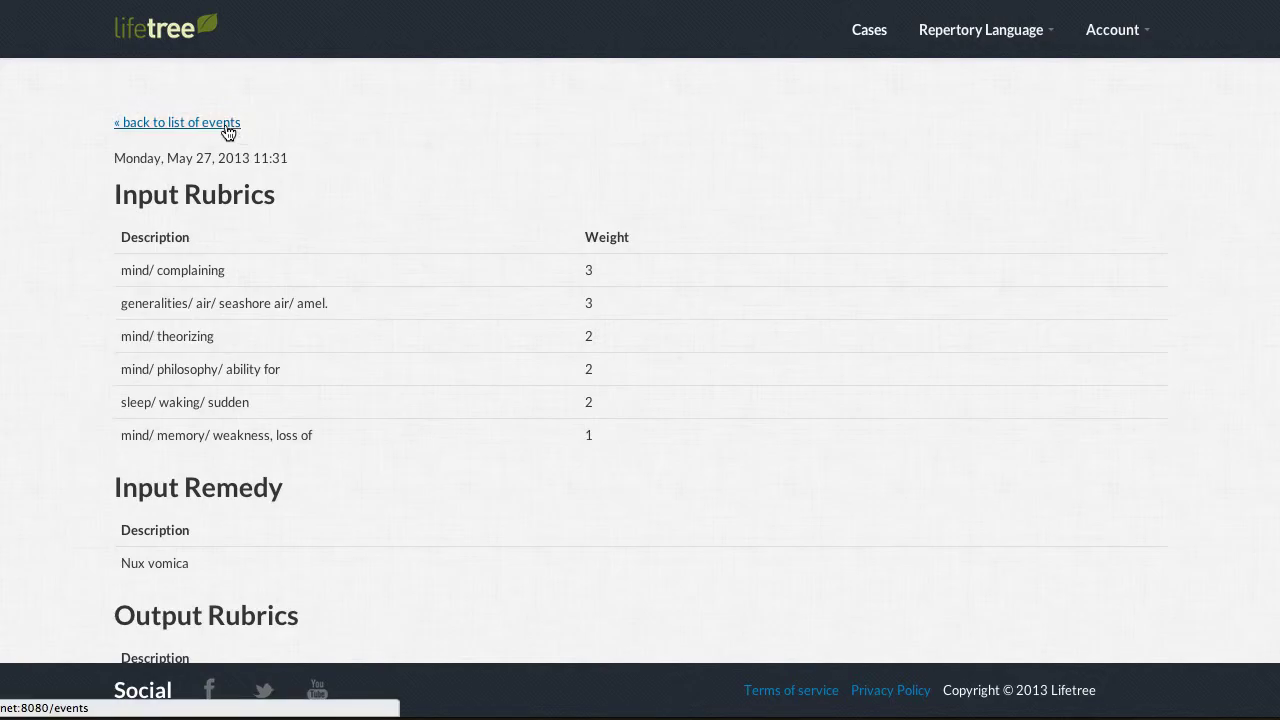
left_click(230, 127)
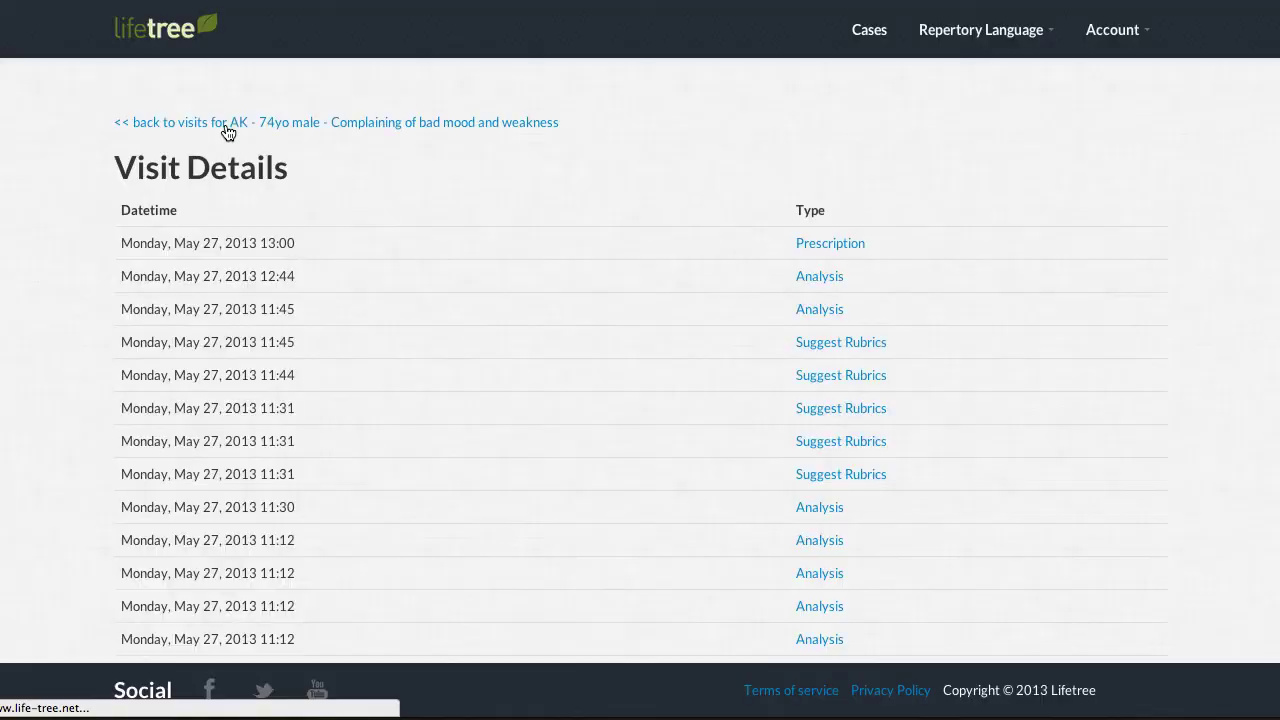
left_click(838, 245)
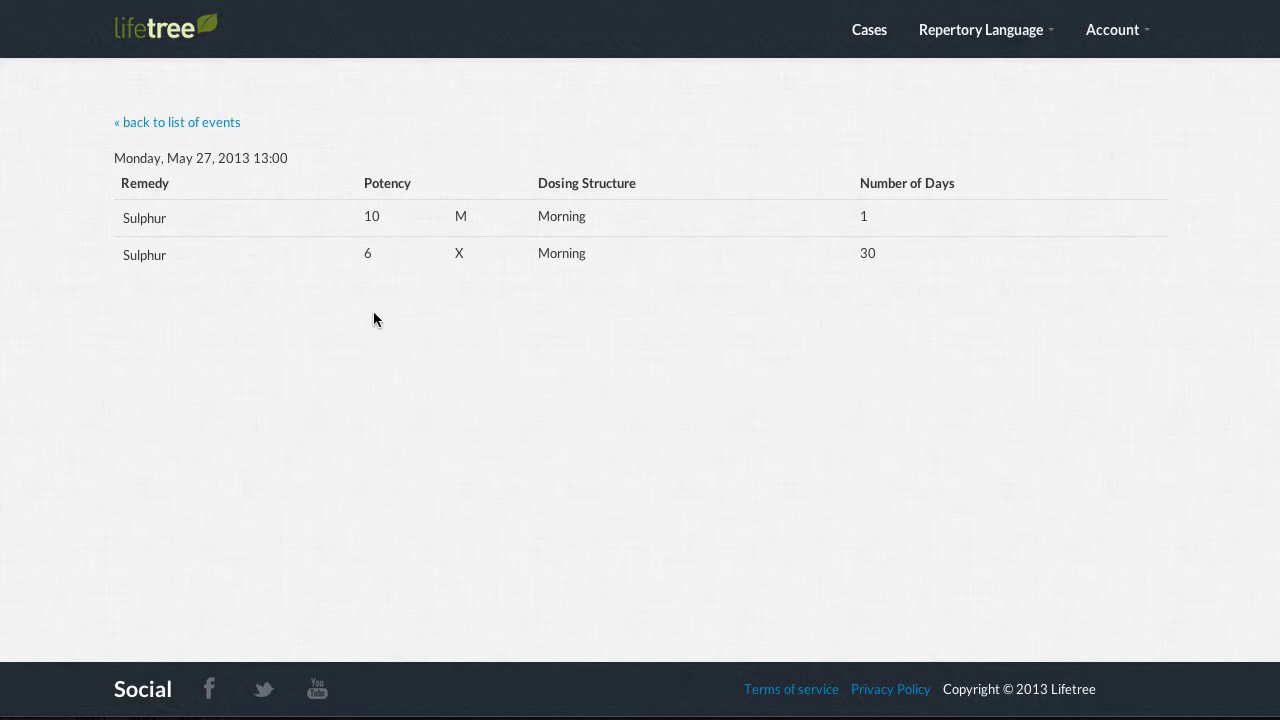
left_click(221, 135)
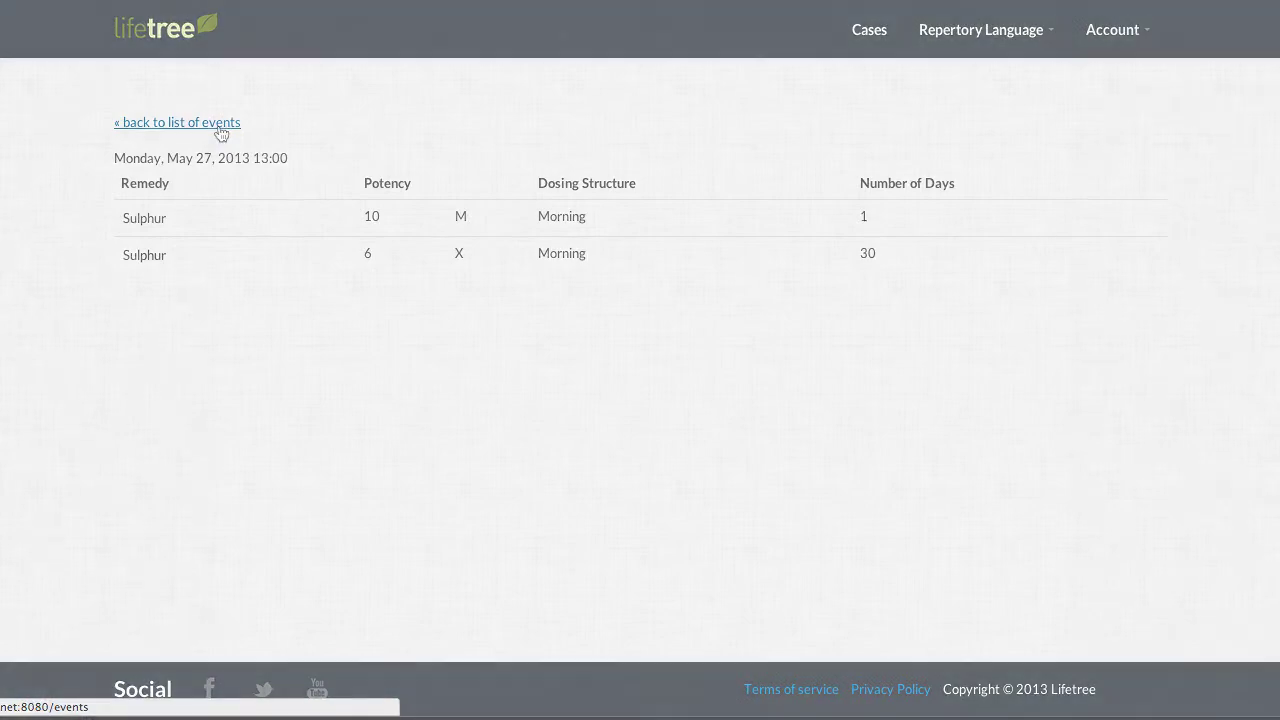